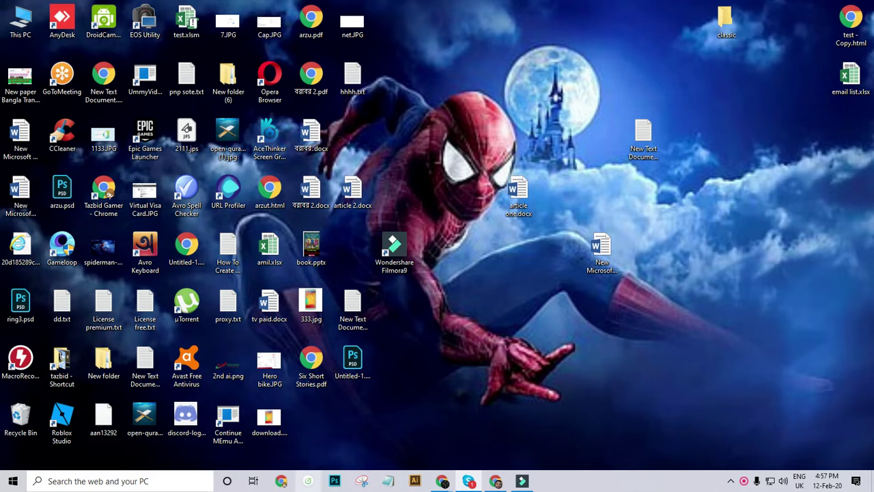
Switch to the Mailchimp dashboard in Chrome, go to the brand's templates and start creating a new template.
{"action": "mouse_move", "coordinate": [447, 484]}
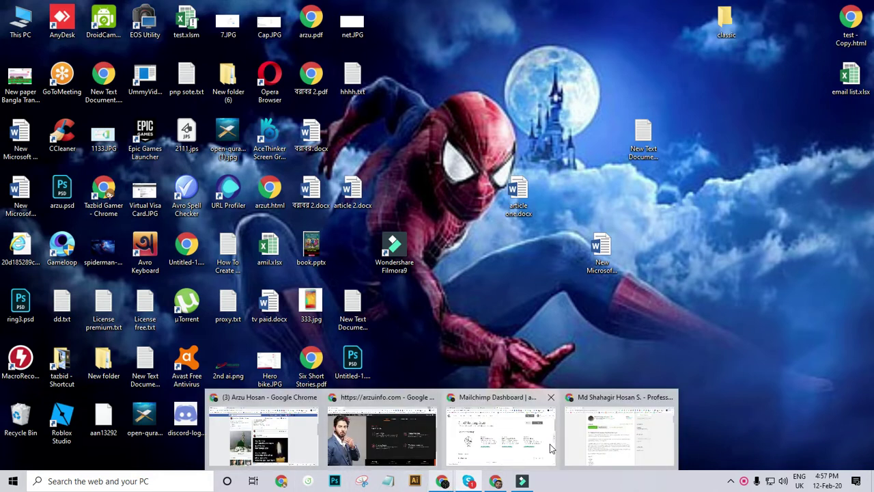
{"action": "left_click", "coordinate": [516, 443]}
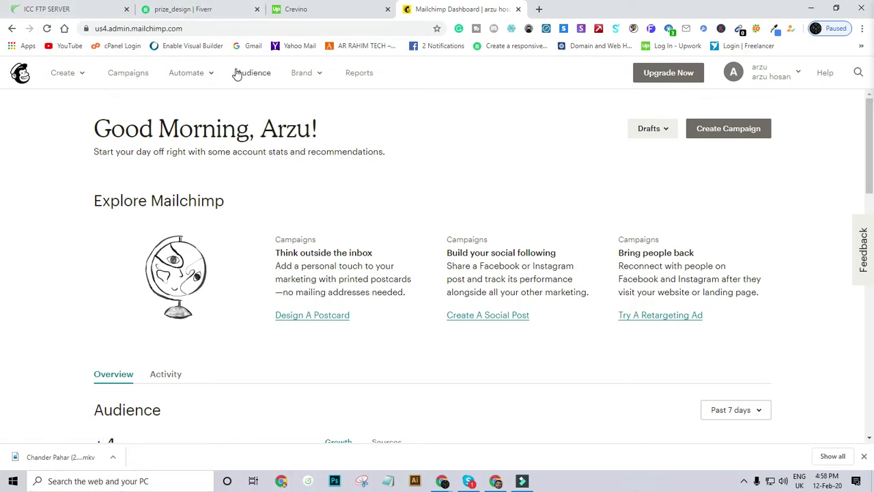
{"action": "left_click", "coordinate": [316, 76]}
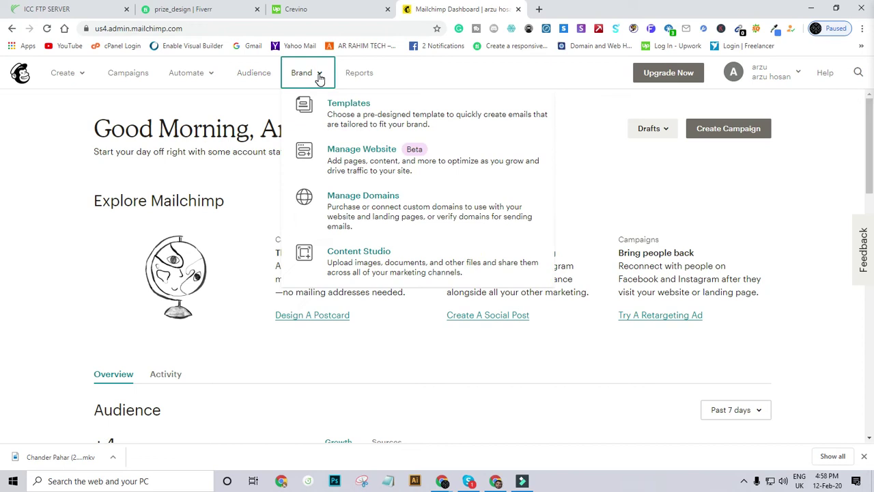
{"action": "left_click", "coordinate": [363, 115]}
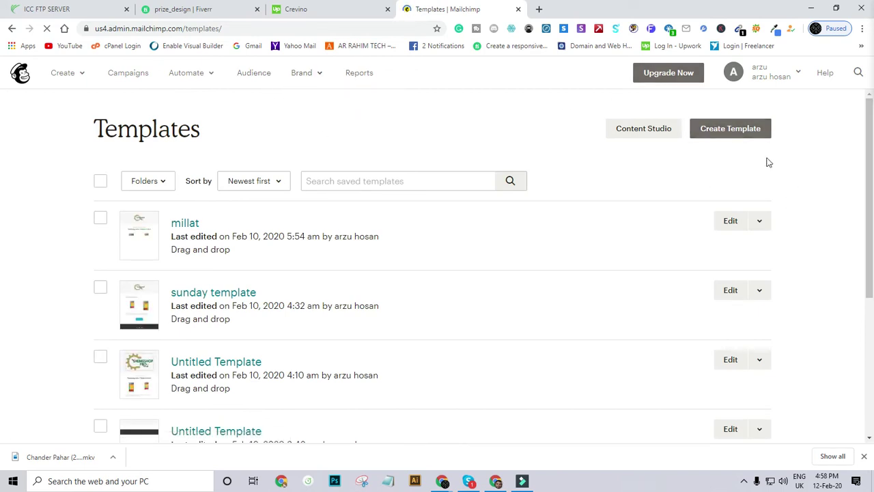
{"action": "left_click", "coordinate": [718, 133]}
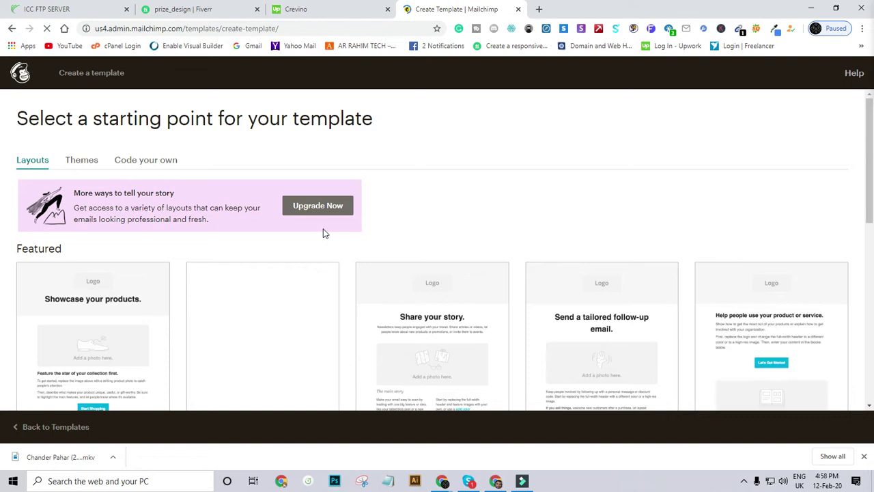
Browse the available layouts and the featured, e-commerce and events themes as possible starting points for the template.
{"action": "scroll", "coordinate": [324, 233], "scroll_direction": "down", "scroll_amount": 3}
{"action": "scroll", "coordinate": [324, 233], "scroll_direction": "up", "scroll_amount": 3}
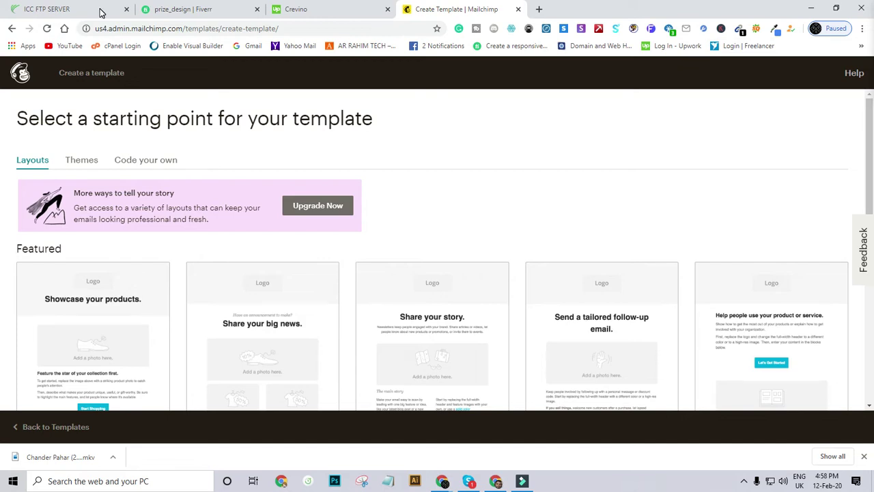
{"action": "left_click", "coordinate": [90, 160]}
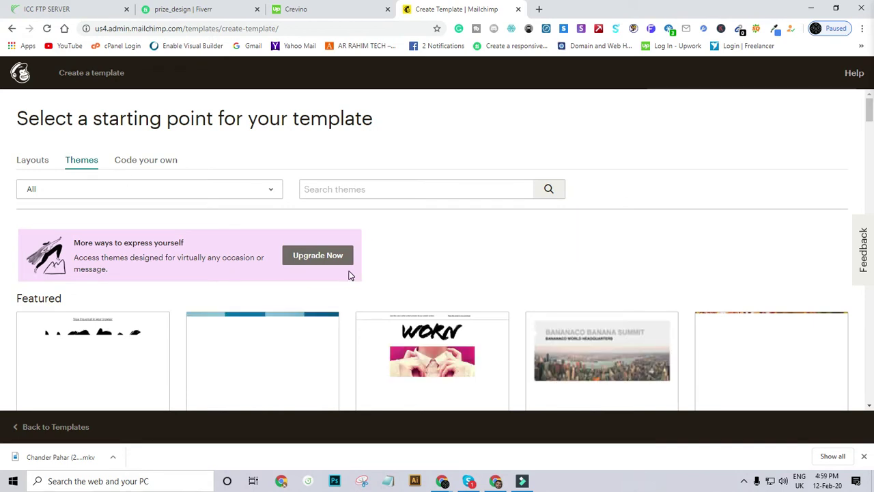
{"action": "scroll", "coordinate": [391, 290], "scroll_direction": "down", "scroll_amount": 3}
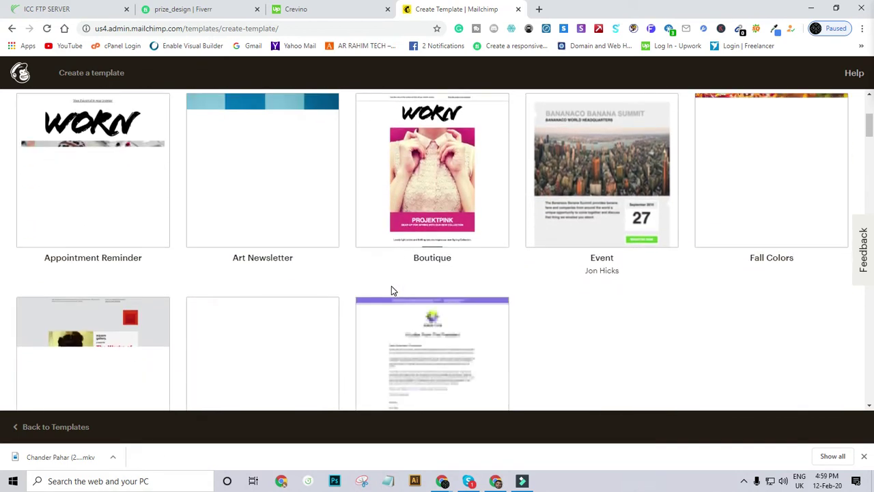
{"action": "scroll", "coordinate": [391, 290], "scroll_direction": "up", "scroll_amount": 3}
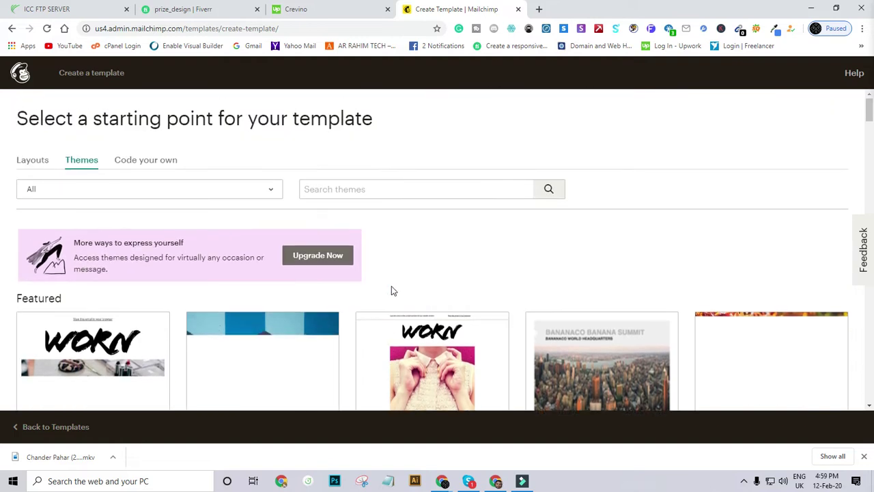
{"action": "scroll", "coordinate": [391, 291], "scroll_direction": "down", "scroll_amount": 5}
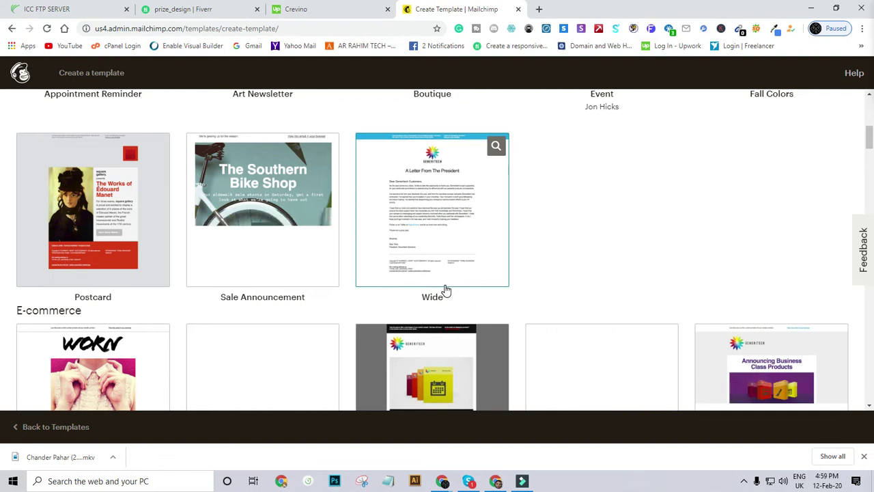
{"action": "scroll", "coordinate": [297, 193], "scroll_direction": "up", "scroll_amount": 5}
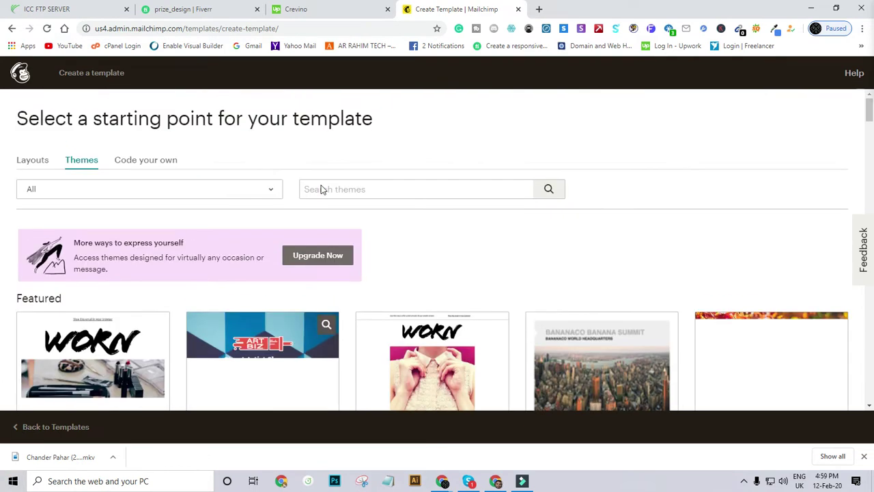
{"action": "scroll", "coordinate": [176, 260], "scroll_direction": "down", "scroll_amount": 2}
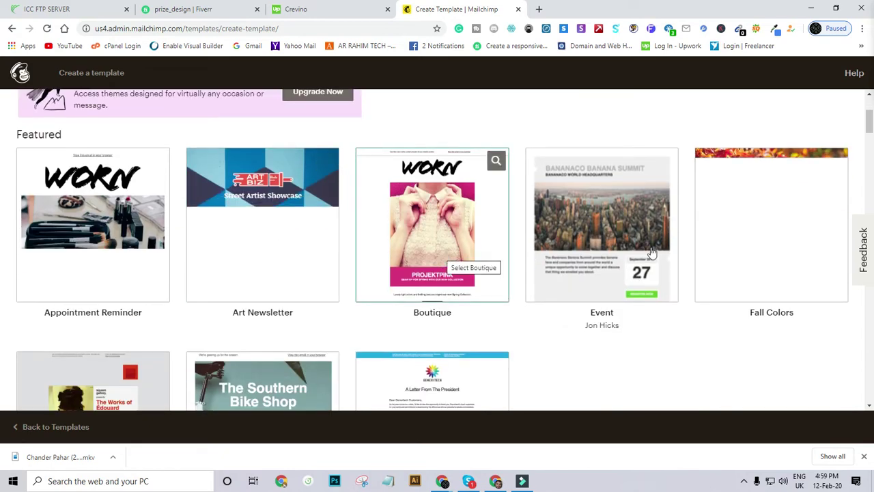
{"action": "scroll", "coordinate": [676, 255], "scroll_direction": "down", "scroll_amount": 3}
{"action": "scroll", "coordinate": [505, 242], "scroll_direction": "up", "scroll_amount": 5}
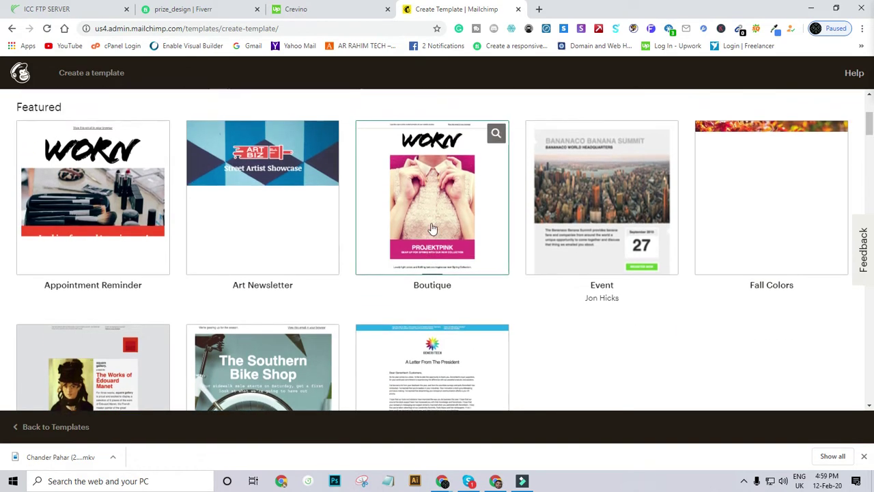
{"action": "scroll", "coordinate": [374, 271], "scroll_direction": "down", "scroll_amount": 2}
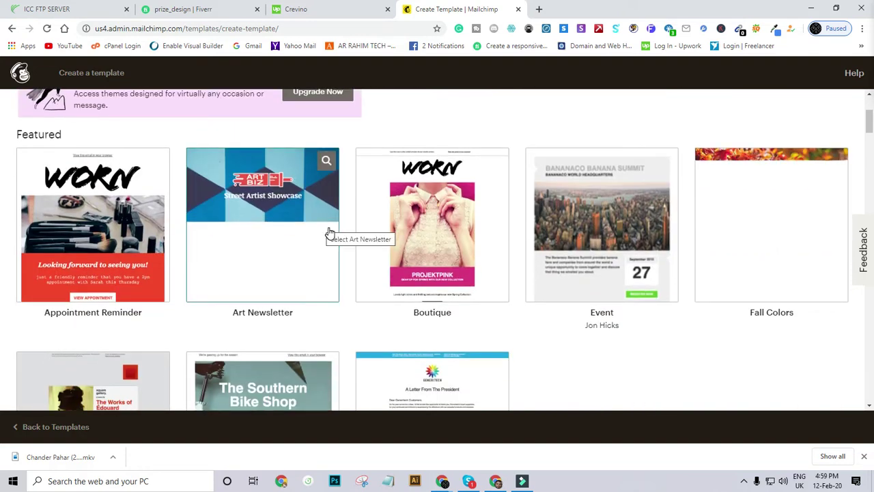
{"action": "scroll", "coordinate": [325, 233], "scroll_direction": "down", "scroll_amount": 2}
{"action": "scroll", "coordinate": [327, 234], "scroll_direction": "down", "scroll_amount": 7}
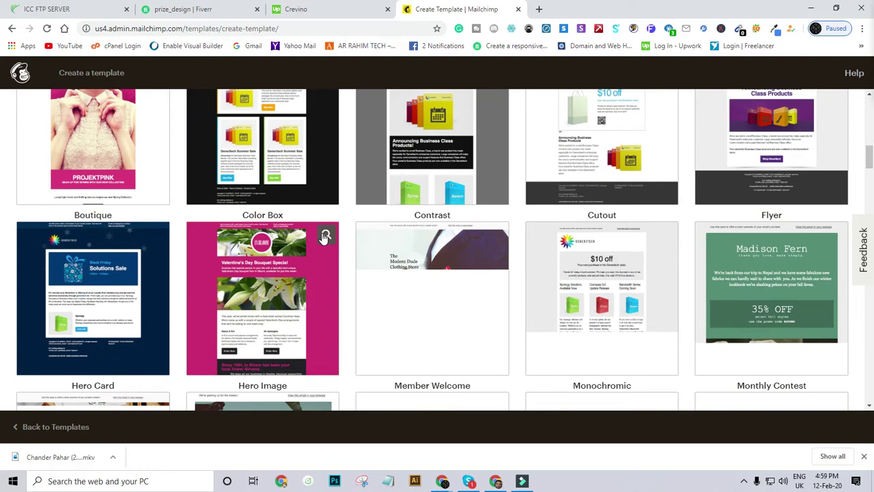
{"action": "scroll", "coordinate": [324, 238], "scroll_direction": "down", "scroll_amount": 1}
{"action": "mouse_move", "coordinate": [322, 238]}
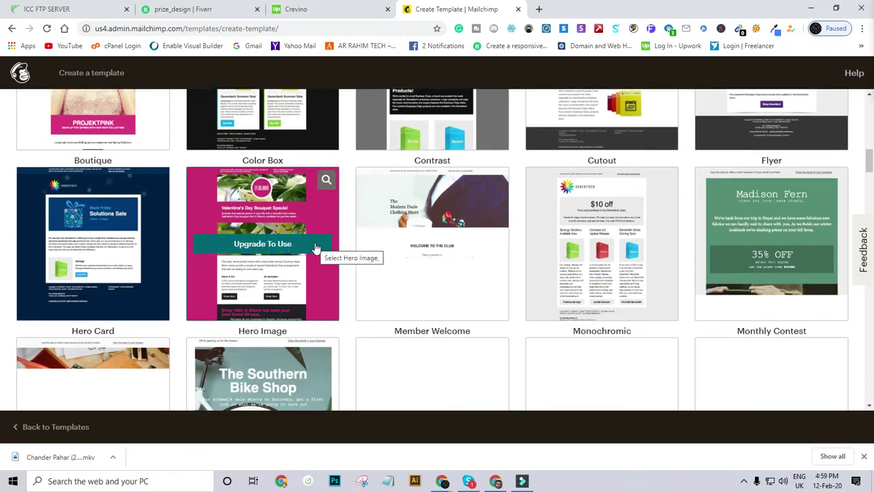
{"action": "scroll", "coordinate": [258, 250], "scroll_direction": "down", "scroll_amount": 5}
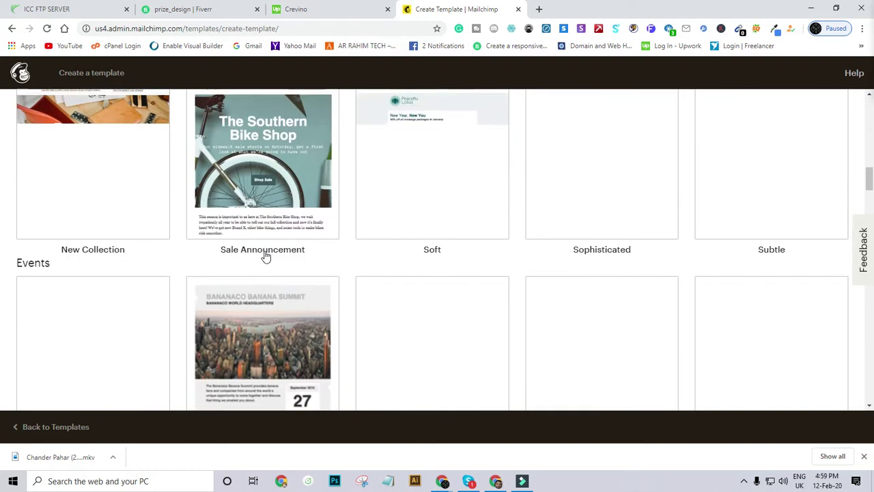
{"action": "scroll", "coordinate": [266, 253], "scroll_direction": "down", "scroll_amount": 4}
{"action": "scroll", "coordinate": [263, 251], "scroll_direction": "up", "scroll_amount": 10}
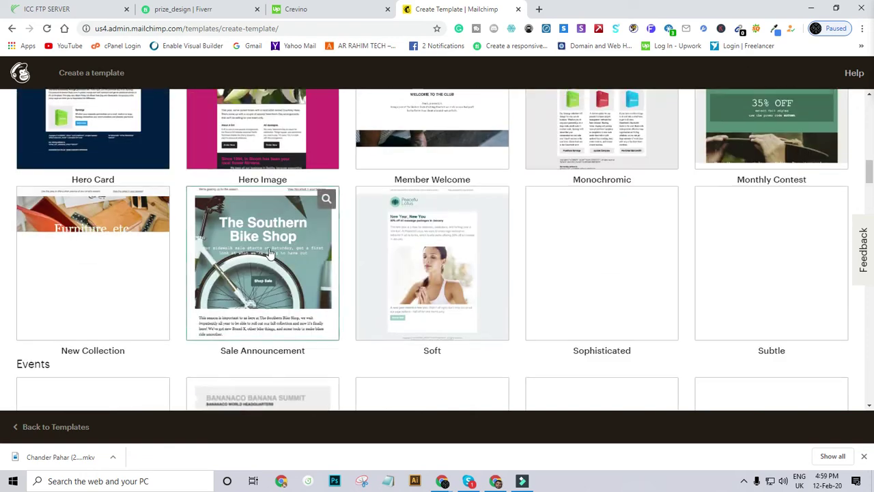
{"action": "scroll", "coordinate": [270, 252], "scroll_direction": "up", "scroll_amount": 8}
{"action": "scroll", "coordinate": [271, 249], "scroll_direction": "down", "scroll_amount": 3}
{"action": "scroll", "coordinate": [272, 250], "scroll_direction": "up", "scroll_amount": 3}
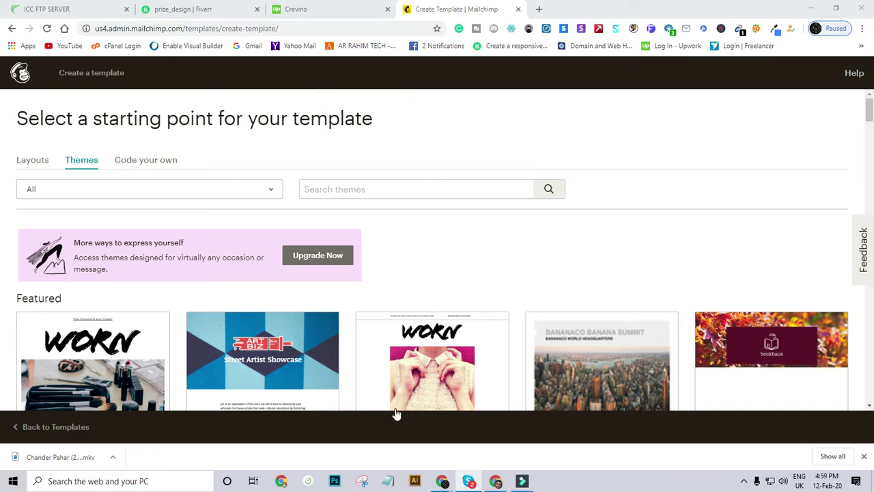
{"action": "scroll", "coordinate": [554, 298], "scroll_direction": "down", "scroll_amount": 3}
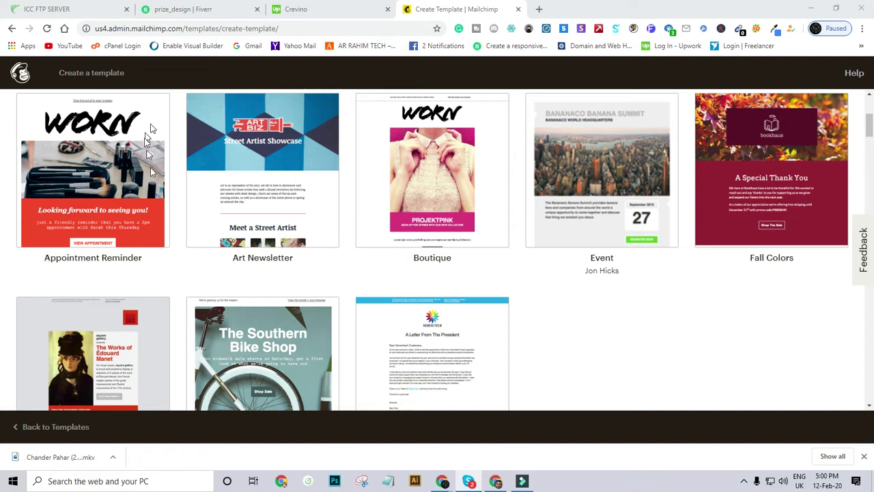
{"action": "scroll", "coordinate": [615, 176], "scroll_direction": "down", "scroll_amount": 10}
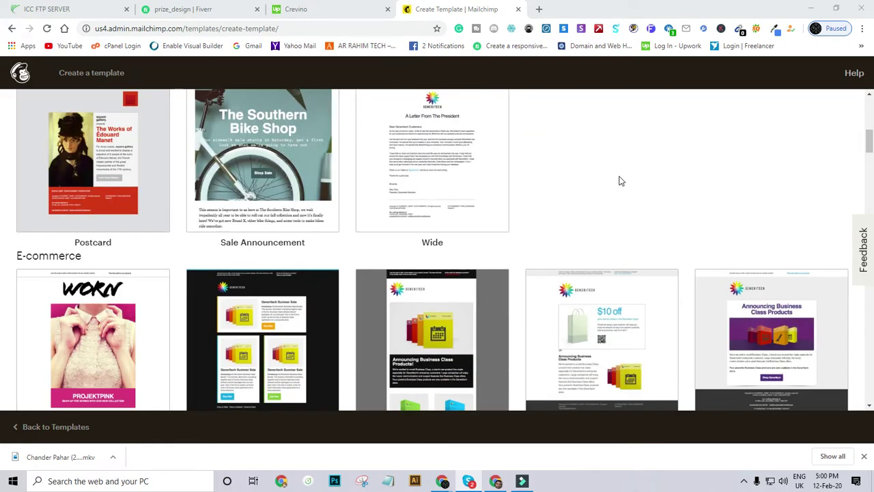
{"action": "scroll", "coordinate": [620, 179], "scroll_direction": "up", "scroll_amount": 15}
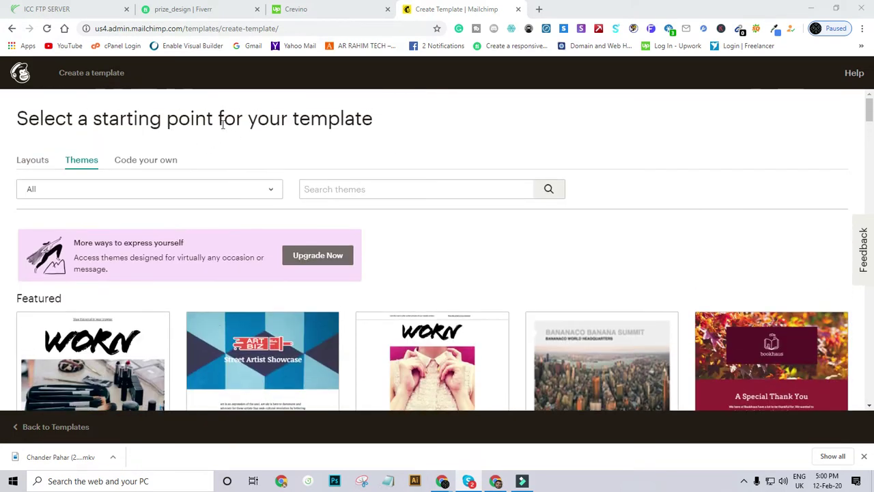
{"action": "left_click", "coordinate": [39, 161]}
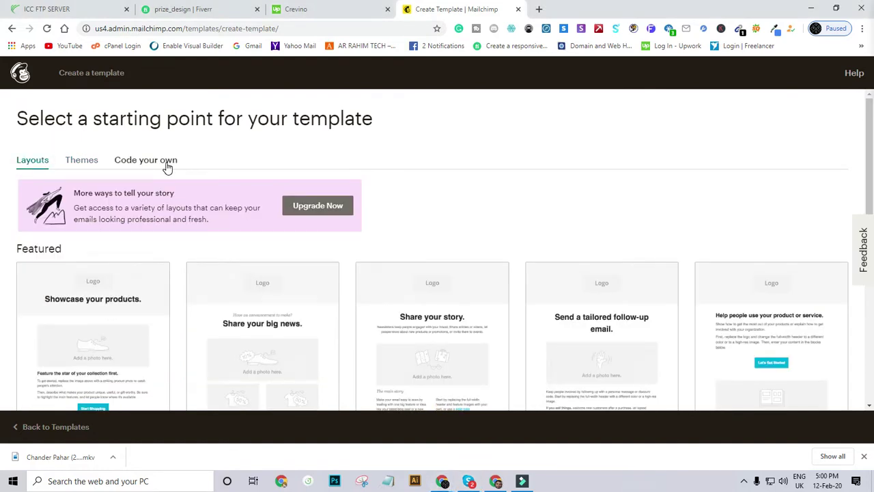
{"action": "scroll", "coordinate": [167, 166], "scroll_direction": "down", "scroll_amount": 8}
{"action": "scroll", "coordinate": [163, 164], "scroll_direction": "up", "scroll_amount": 8}
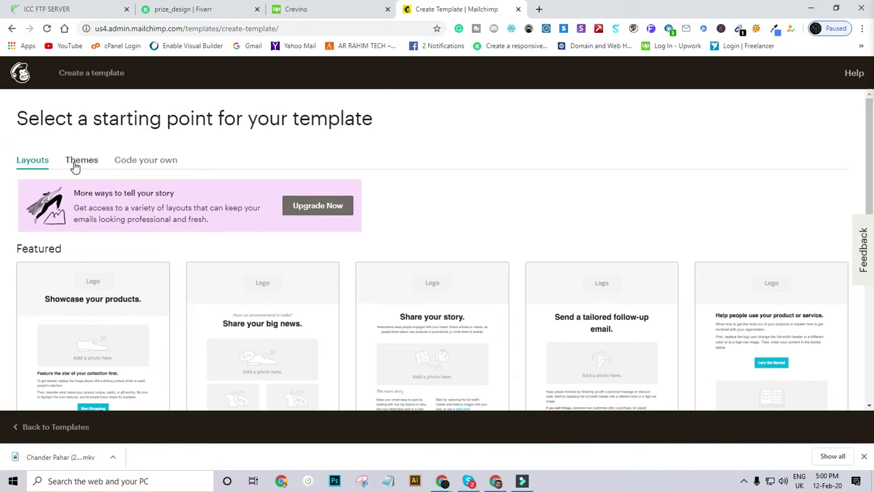
Choose the Boutique theme from the featured themes as the template's starting point.
{"action": "left_click", "coordinate": [75, 164]}
{"action": "scroll", "coordinate": [267, 182], "scroll_direction": "down", "scroll_amount": 3}
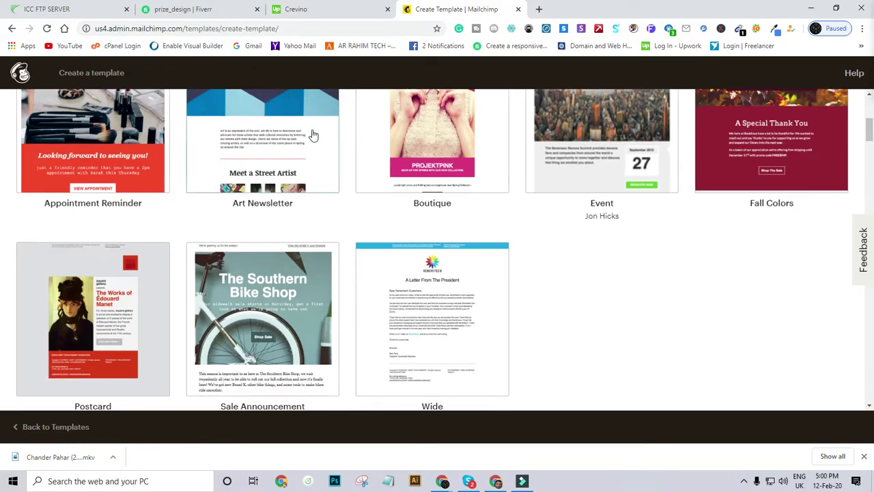
{"action": "scroll", "coordinate": [324, 160], "scroll_direction": "down", "scroll_amount": 1}
{"action": "scroll", "coordinate": [323, 157], "scroll_direction": "down", "scroll_amount": 3}
{"action": "scroll", "coordinate": [322, 157], "scroll_direction": "up", "scroll_amount": 6}
{"action": "scroll", "coordinate": [324, 158], "scroll_direction": "up", "scroll_amount": 2}
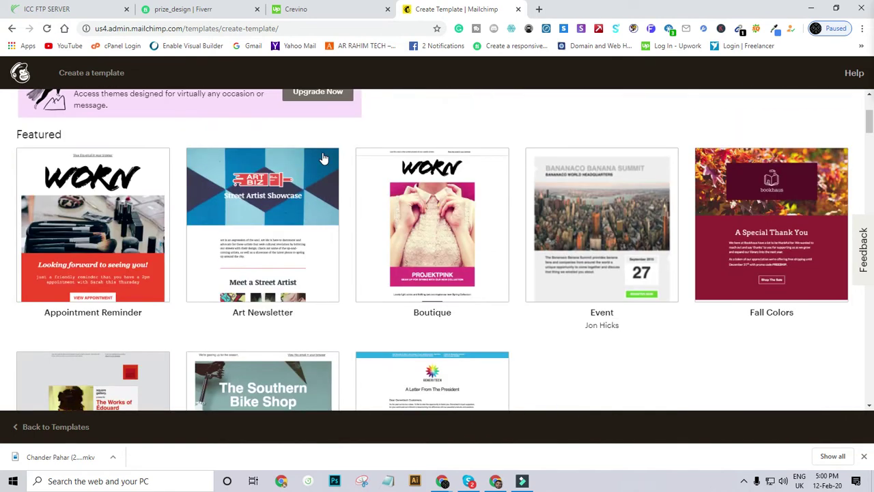
{"action": "scroll", "coordinate": [319, 157], "scroll_direction": "down", "scroll_amount": 2}
{"action": "scroll", "coordinate": [319, 158], "scroll_direction": "up", "scroll_amount": 2}
{"action": "left_click", "coordinate": [432, 231]}
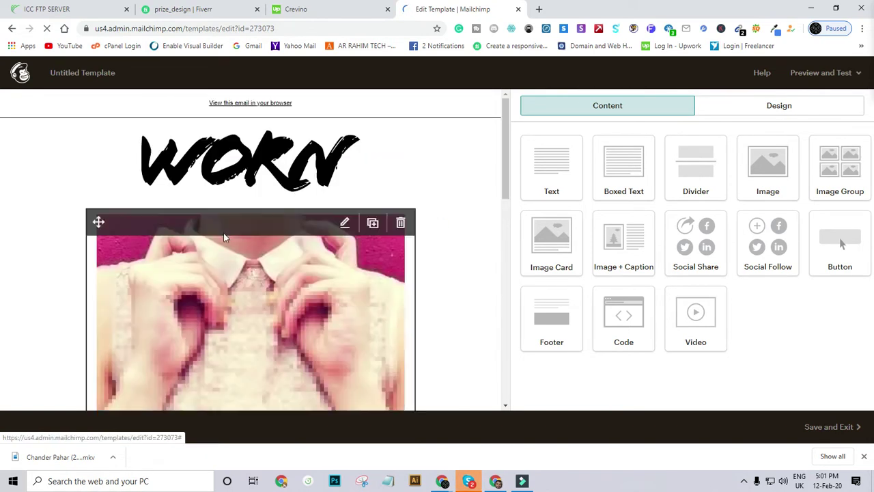
Delete the "View this email in your browser" text block above the WORN logo.
{"action": "mouse_move", "coordinate": [234, 125]}
{"action": "left_click", "coordinate": [250, 141]}
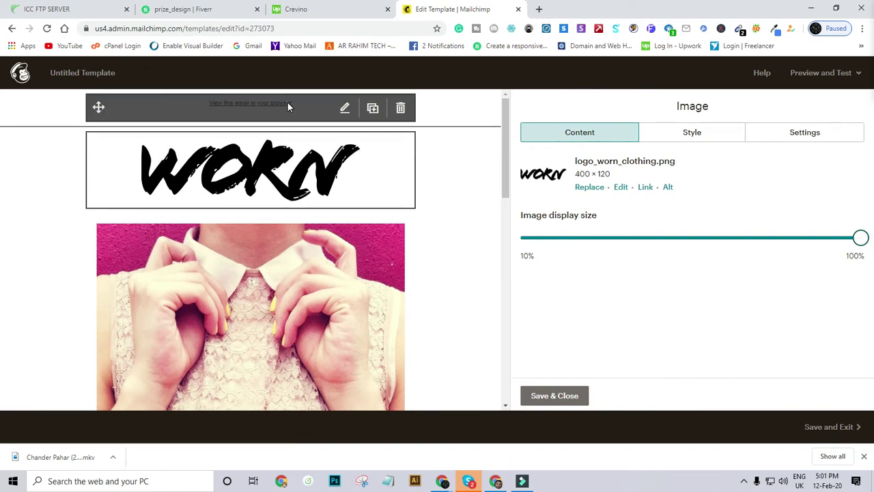
{"action": "left_click", "coordinate": [288, 102]}
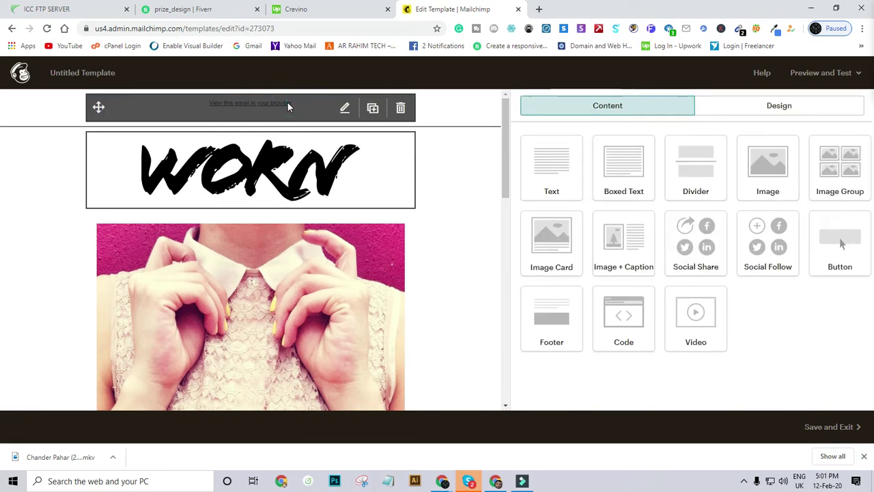
{"action": "left_click", "coordinate": [346, 112]}
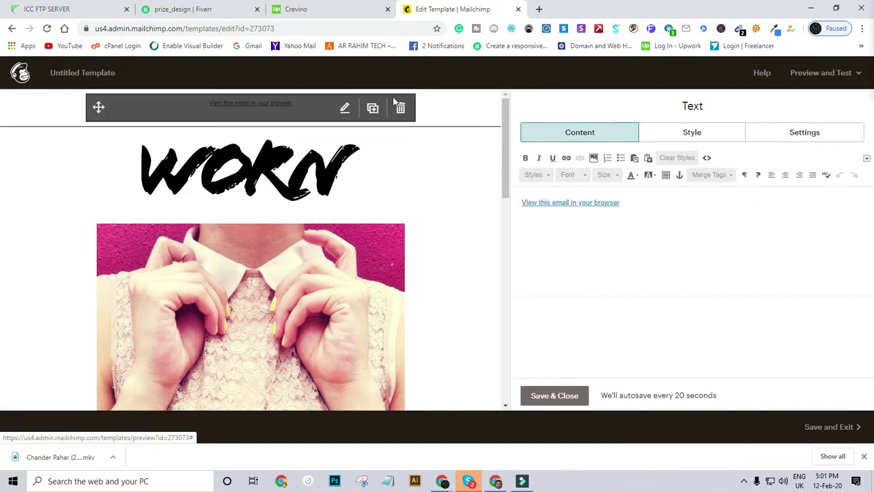
{"action": "left_click", "coordinate": [400, 109]}
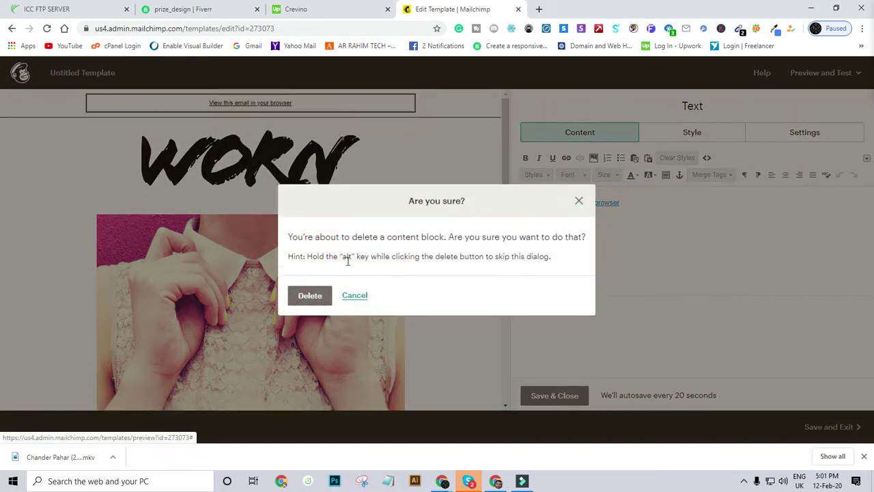
{"action": "left_click", "coordinate": [303, 302]}
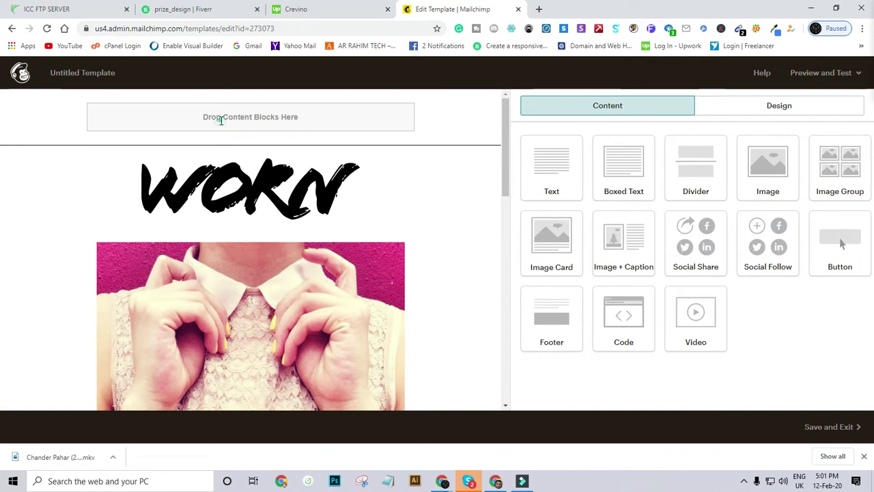
Replace the WORN logo with themeshop logo.png from the stored files and reduce its display size to about a third.
{"action": "scroll", "coordinate": [234, 161], "scroll_direction": "down", "scroll_amount": 3}
{"action": "scroll", "coordinate": [234, 161], "scroll_direction": "up", "scroll_amount": 3}
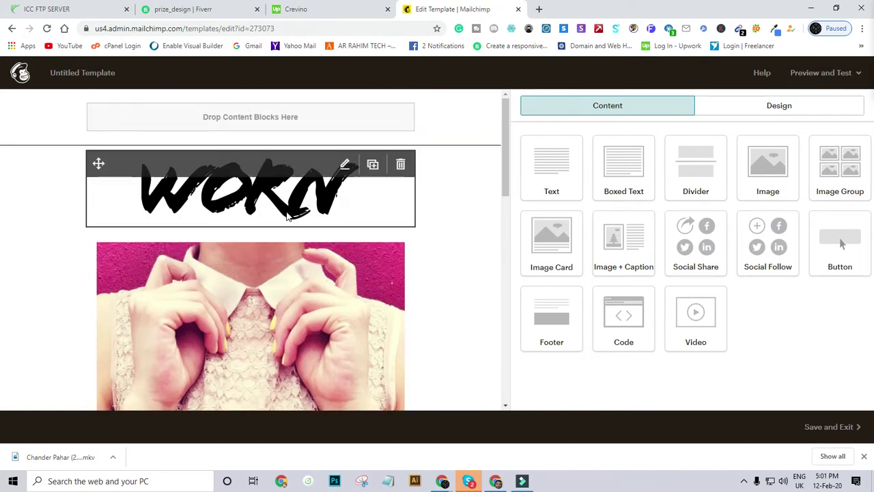
{"action": "scroll", "coordinate": [287, 216], "scroll_direction": "down", "scroll_amount": 3}
{"action": "scroll", "coordinate": [287, 214], "scroll_direction": "up", "scroll_amount": 3}
{"action": "left_click", "coordinate": [345, 166]}
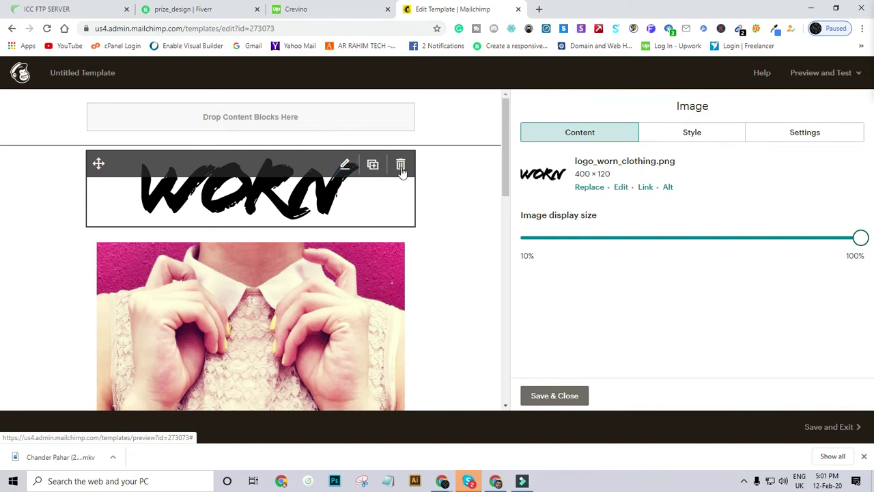
{"action": "left_click", "coordinate": [591, 188]}
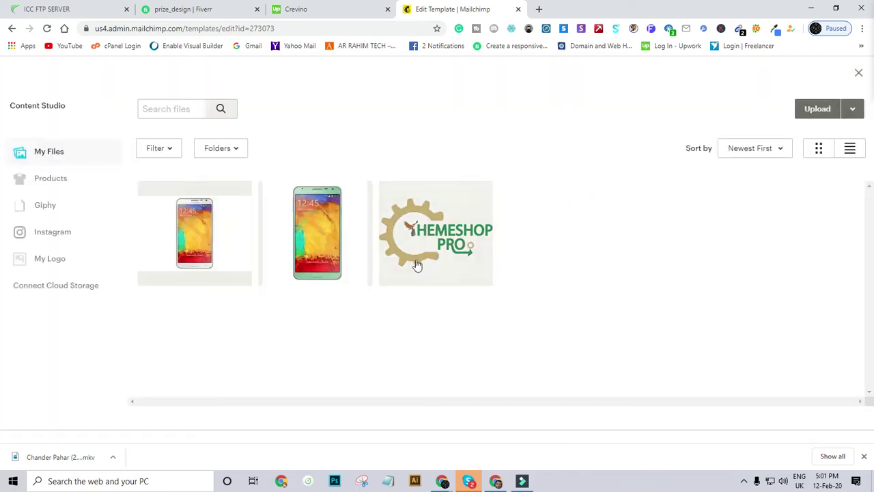
{"action": "left_click", "coordinate": [414, 250]}
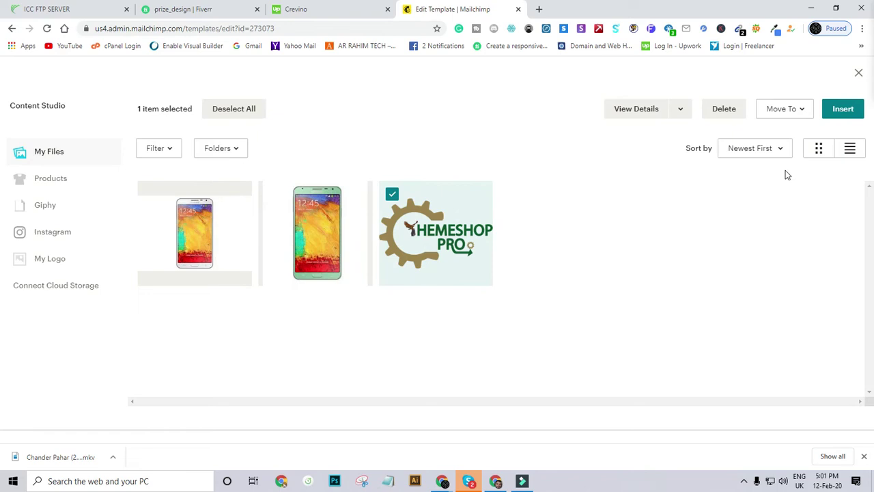
{"action": "left_click", "coordinate": [831, 112]}
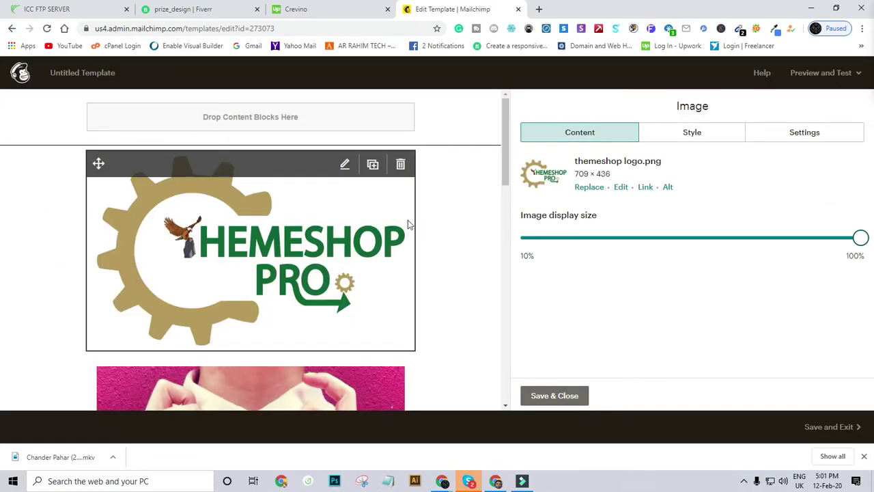
{"action": "left_click_drag", "start_coordinate": [860, 238], "coordinate": [616, 238]}
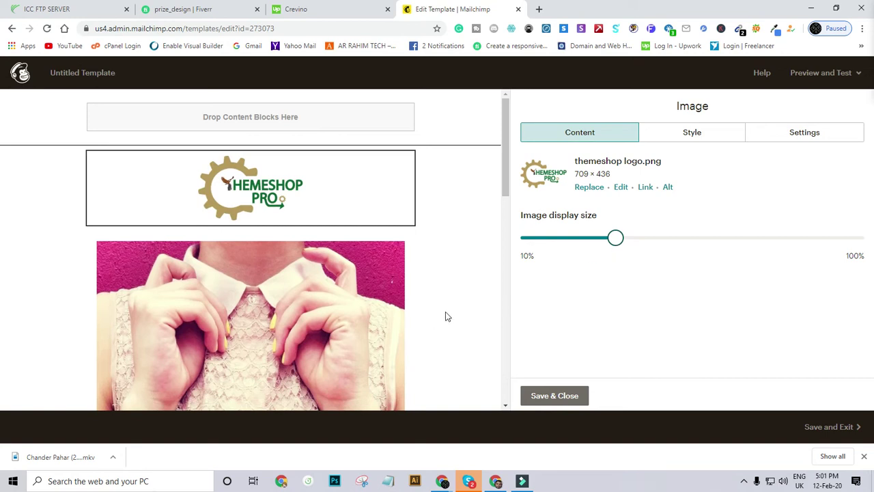
Look through the template's remaining content blocks from the logo down to the footer.
{"action": "scroll", "coordinate": [297, 271], "scroll_direction": "down", "scroll_amount": 2}
{"action": "scroll", "coordinate": [297, 271], "scroll_direction": "down", "scroll_amount": 3}
{"action": "scroll", "coordinate": [300, 268], "scroll_direction": "up", "scroll_amount": 4}
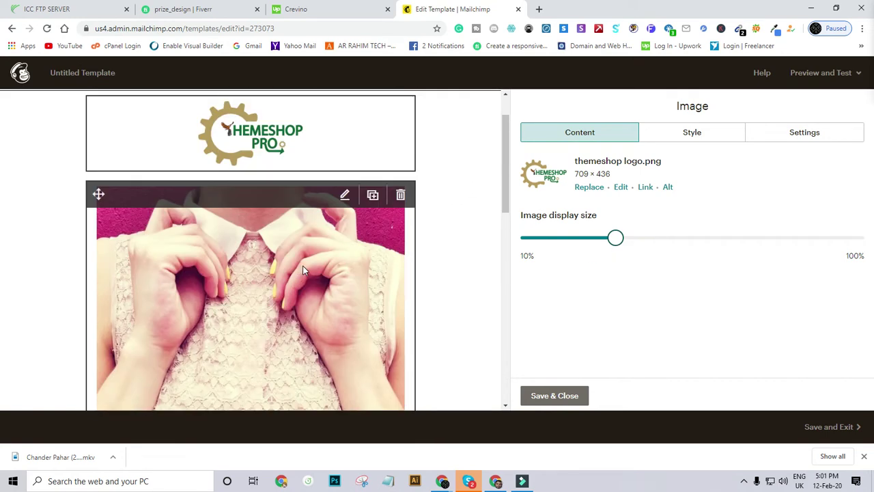
{"action": "scroll", "coordinate": [303, 271], "scroll_direction": "down", "scroll_amount": 10}
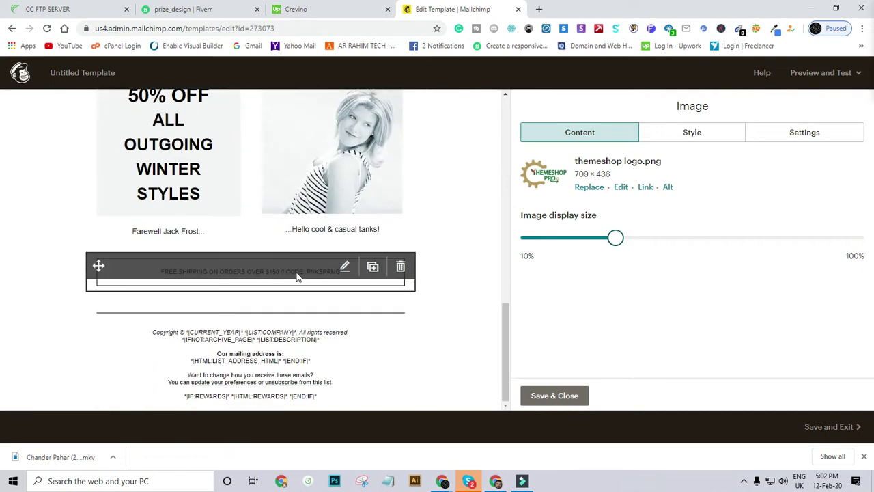
{"action": "scroll", "coordinate": [297, 273], "scroll_direction": "up", "scroll_amount": 10}
{"action": "scroll", "coordinate": [296, 273], "scroll_direction": "down", "scroll_amount": 3}
{"action": "scroll", "coordinate": [295, 273], "scroll_direction": "down", "scroll_amount": 3}
{"action": "scroll", "coordinate": [294, 269], "scroll_direction": "up", "scroll_amount": 6}
Open the PROJEKTPINK image card for editing and look over its picture and caption in the template.
{"action": "left_click", "coordinate": [439, 213]}
{"action": "left_click", "coordinate": [315, 307]}
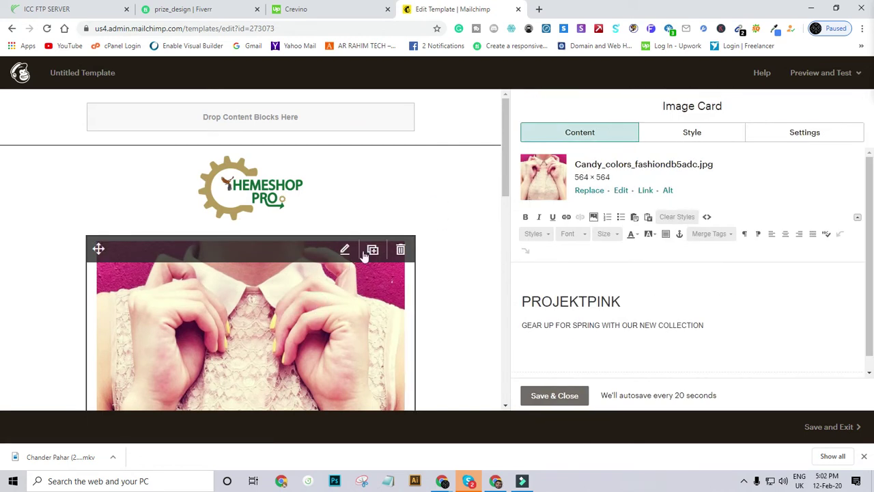
{"action": "scroll", "coordinate": [341, 287], "scroll_direction": "down", "scroll_amount": 3}
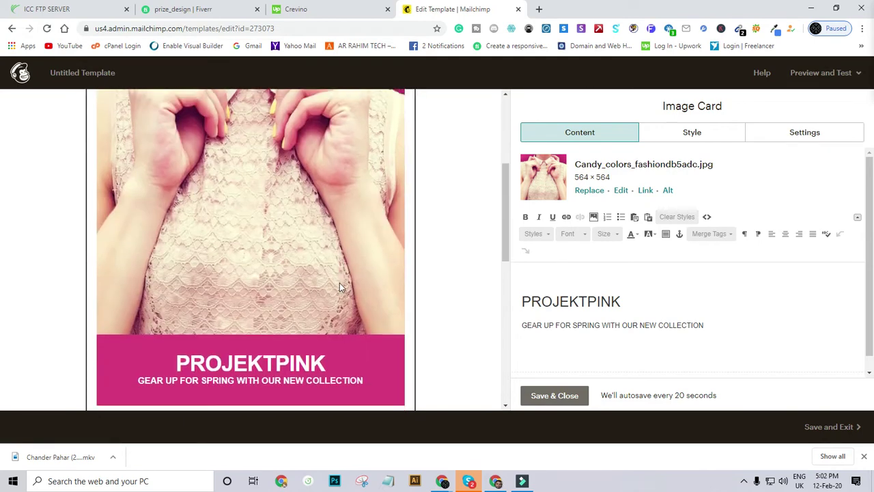
{"action": "left_click", "coordinate": [283, 362]}
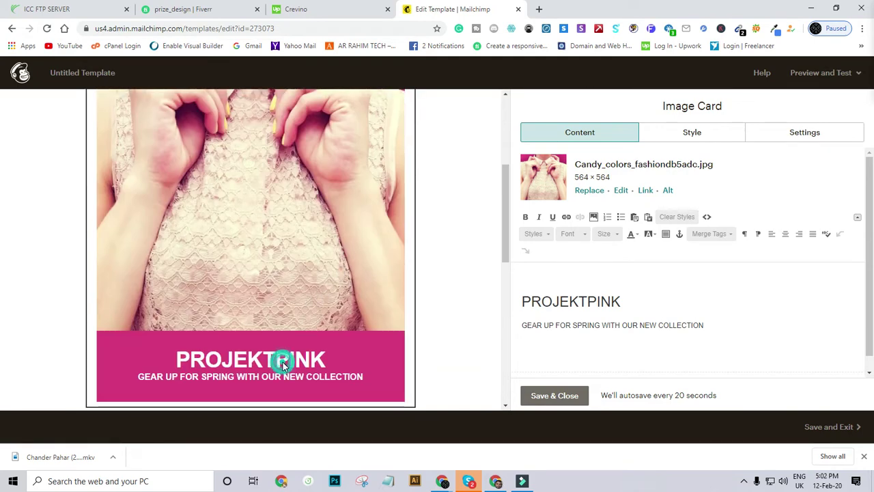
{"action": "scroll", "coordinate": [296, 331], "scroll_direction": "down", "scroll_amount": 2}
{"action": "scroll", "coordinate": [298, 319], "scroll_direction": "up", "scroll_amount": 3}
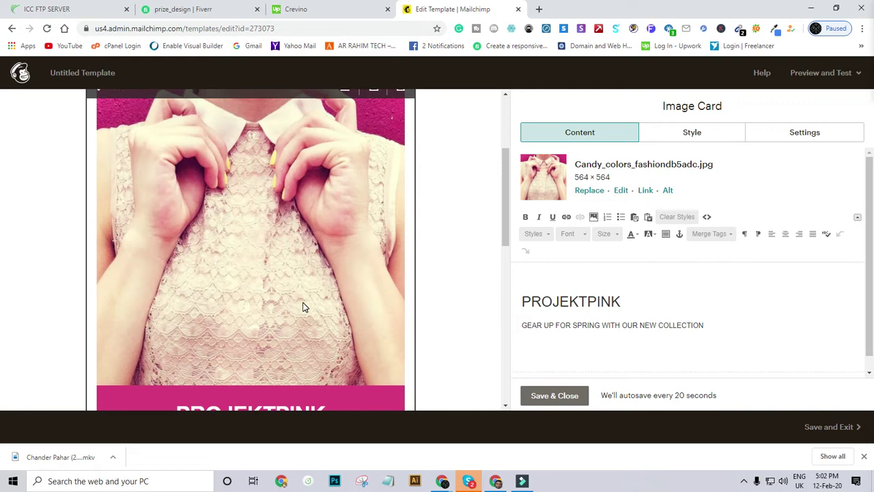
{"action": "scroll", "coordinate": [295, 287], "scroll_direction": "up", "scroll_amount": 2}
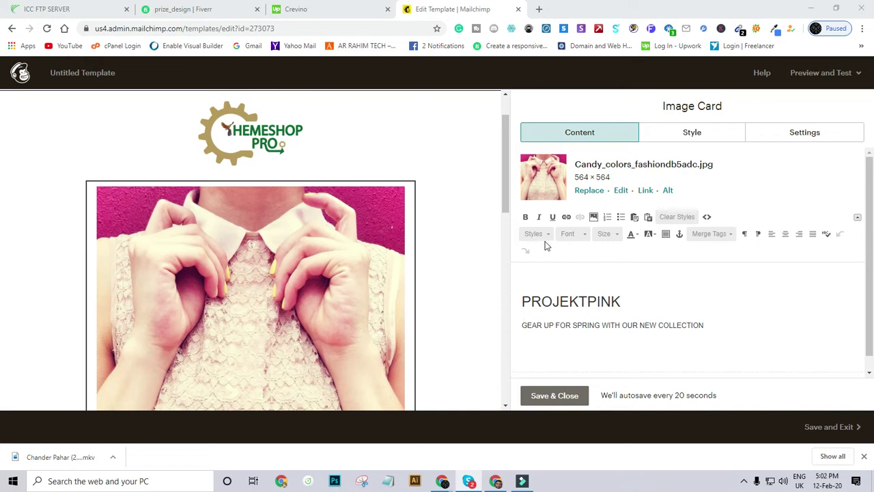
{"action": "left_click", "coordinate": [588, 192]}
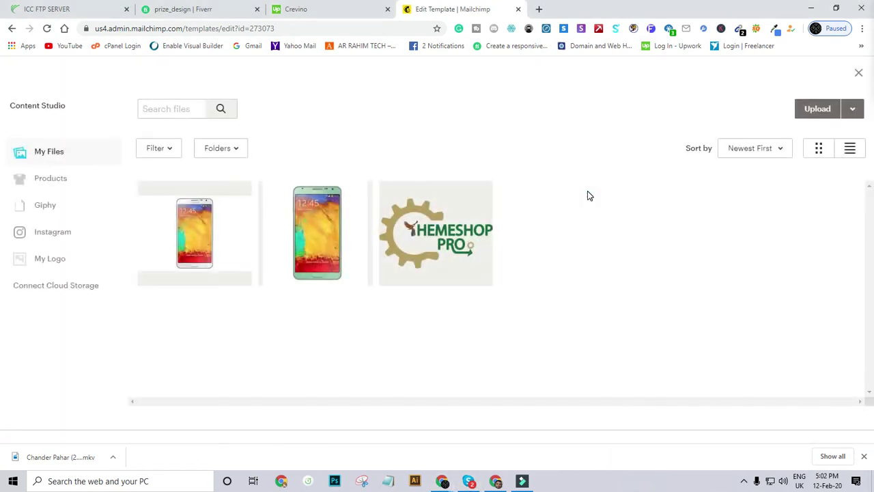
{"action": "left_click", "coordinate": [306, 233]}
{"action": "left_click", "coordinate": [314, 226]}
{"action": "left_click", "coordinate": [539, 9]}
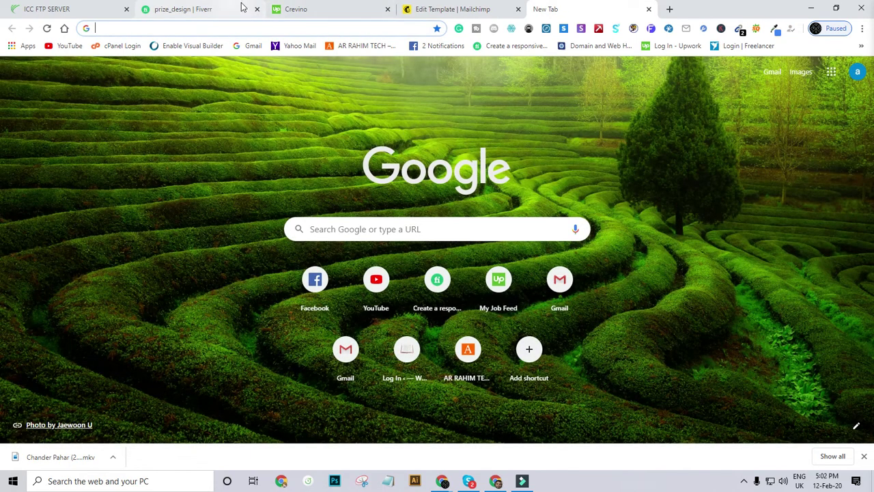
{"action": "left_click", "coordinate": [440, 10]}
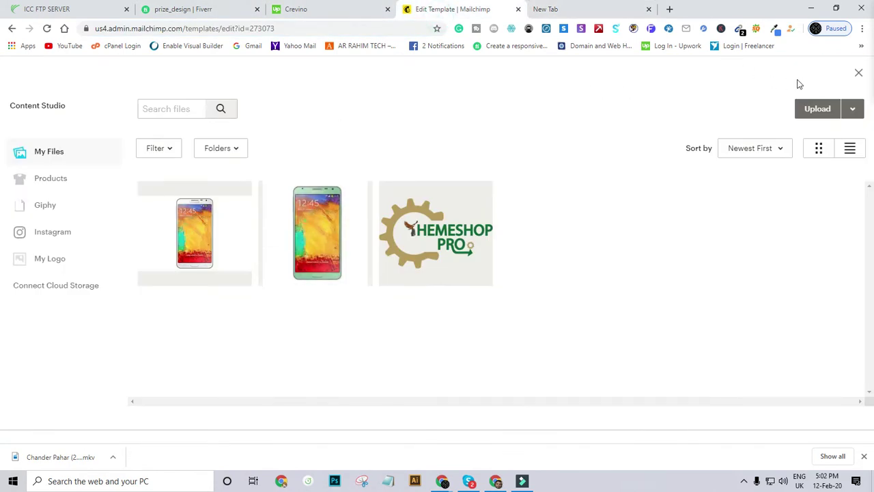
{"action": "left_click", "coordinate": [859, 74]}
{"action": "scroll", "coordinate": [206, 285], "scroll_direction": "down", "scroll_amount": 3}
{"action": "scroll", "coordinate": [217, 284], "scroll_direction": "up", "scroll_amount": 2}
{"action": "scroll", "coordinate": [216, 280], "scroll_direction": "up", "scroll_amount": 1}
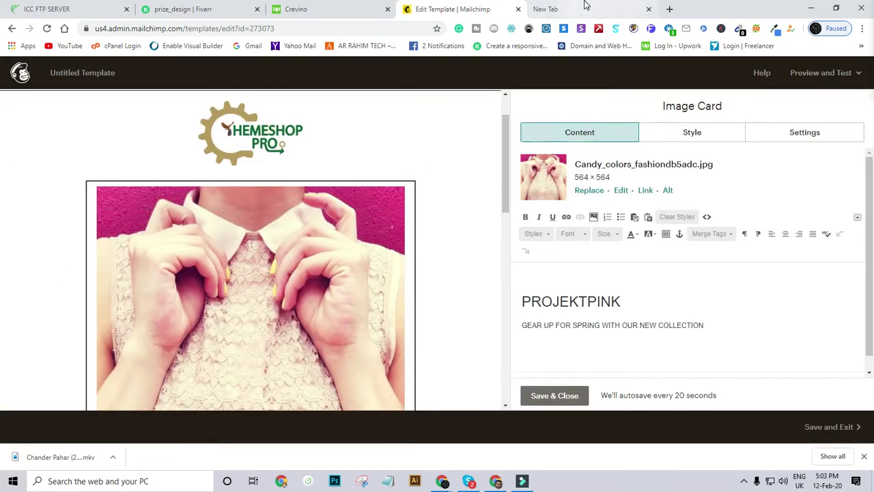
Search Google for "free image" in the new browser tab and show the image results.
{"action": "left_click", "coordinate": [585, 9]}
{"action": "type", "text": "f"}
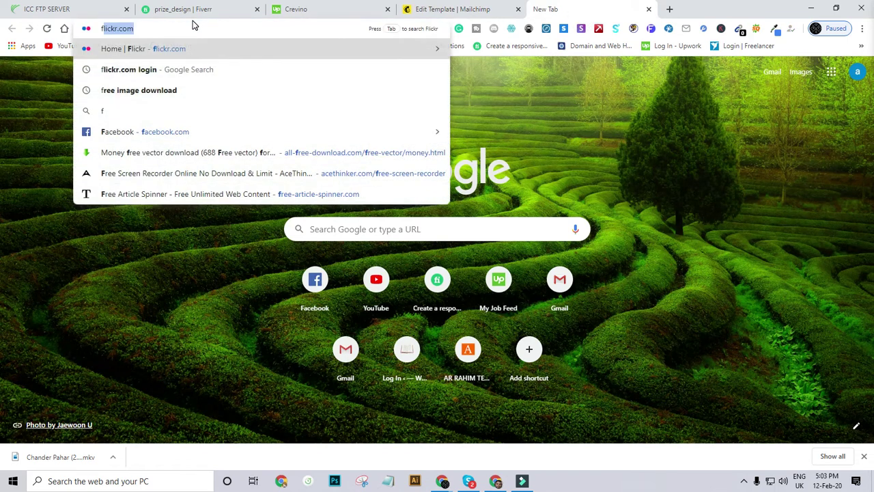
{"action": "type", "text": "ree"}
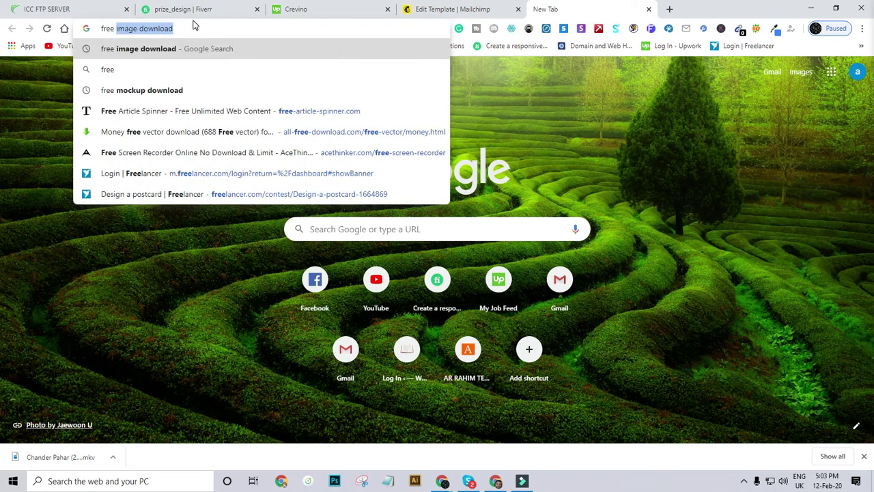
{"action": "type", "text": " image"}
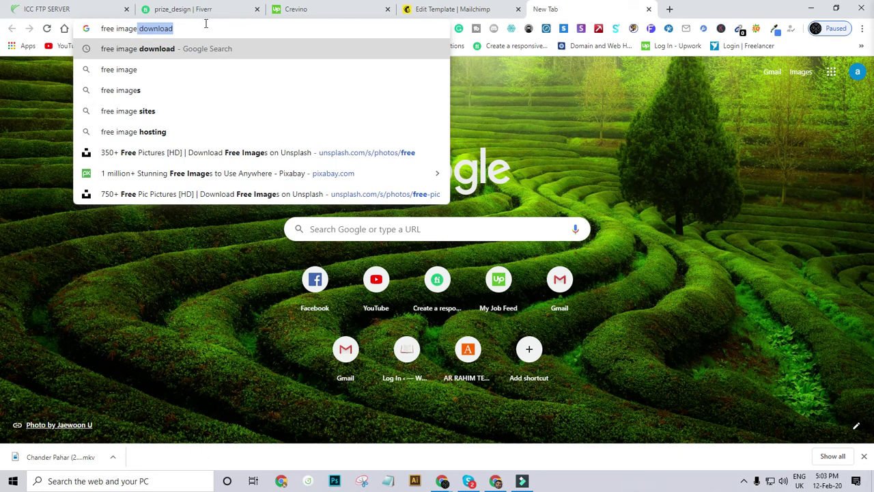
{"action": "left_click", "coordinate": [211, 25]}
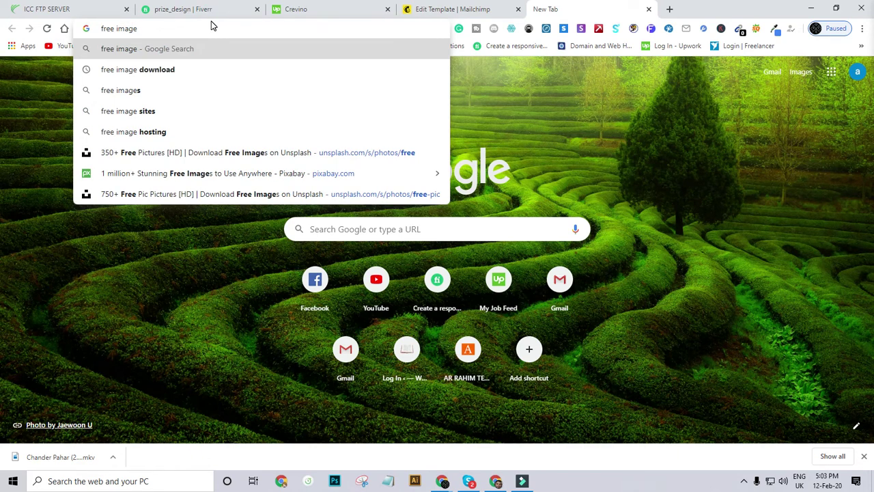
{"action": "key", "text": "Return"}
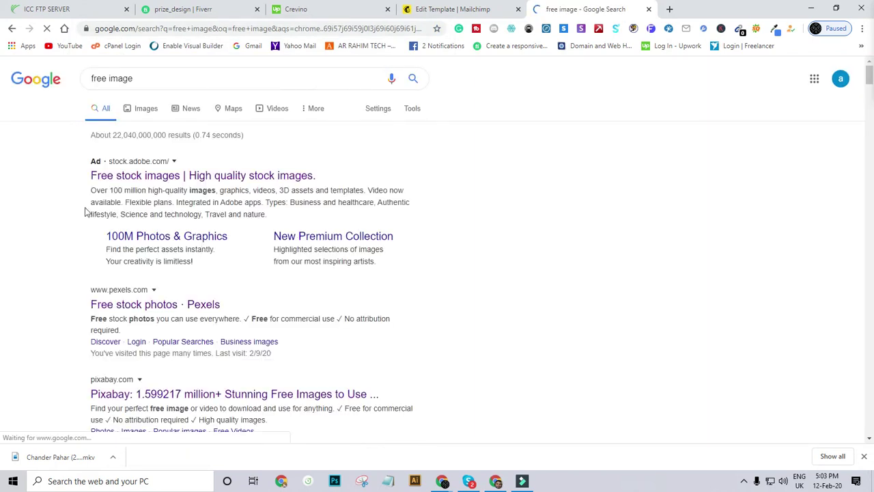
{"action": "left_click", "coordinate": [151, 118]}
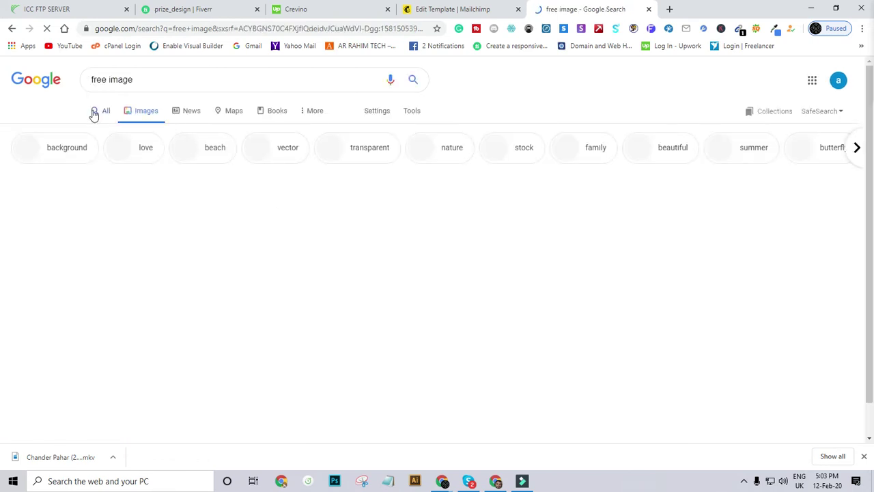
Change the image search to "boy talk in phone" and look through the results for a suitable picture.
{"action": "left_click_drag", "start_coordinate": [137, 80], "coordinate": [87, 81]}
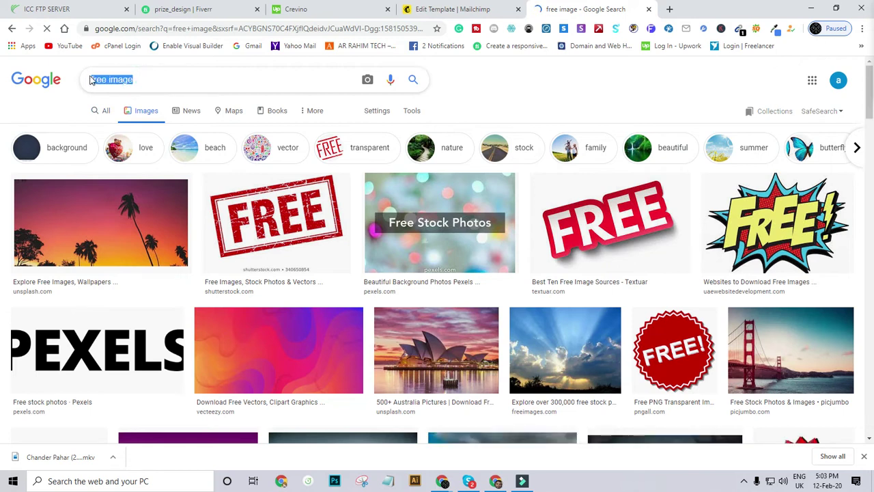
{"action": "type", "text": "boy tal"}
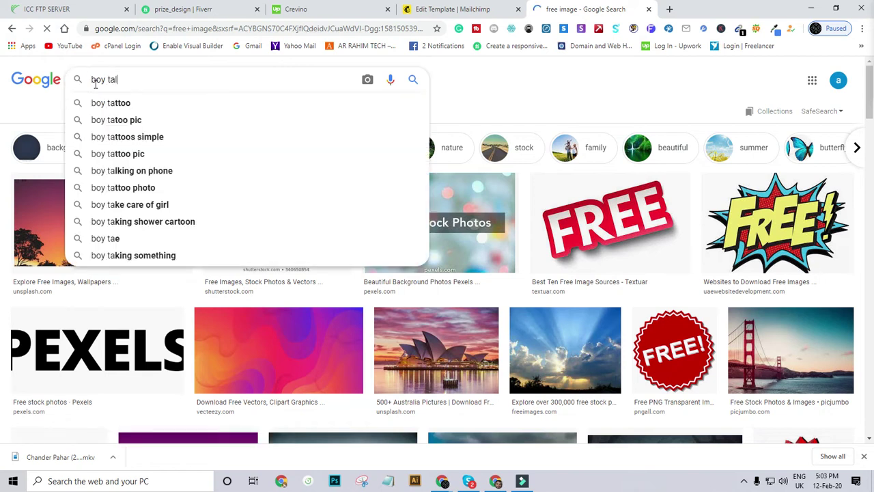
{"action": "type", "text": "k in pho"}
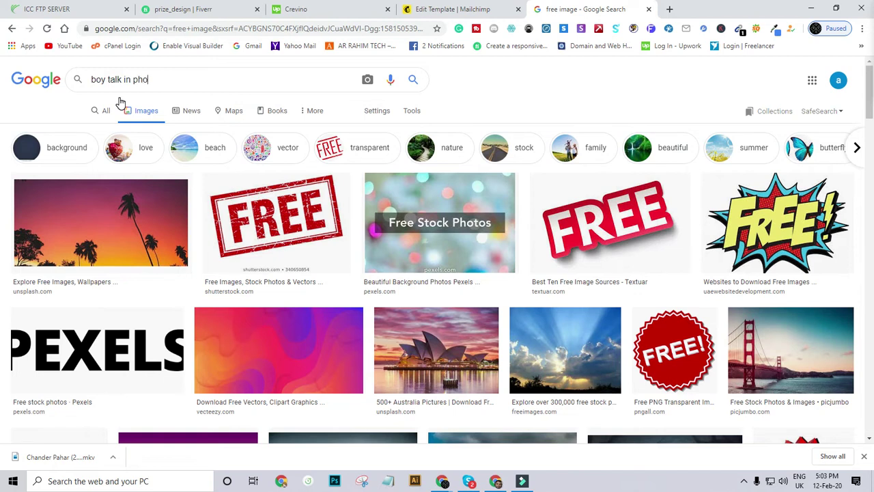
{"action": "type", "text": "ne"}
{"action": "key", "text": "Return"}
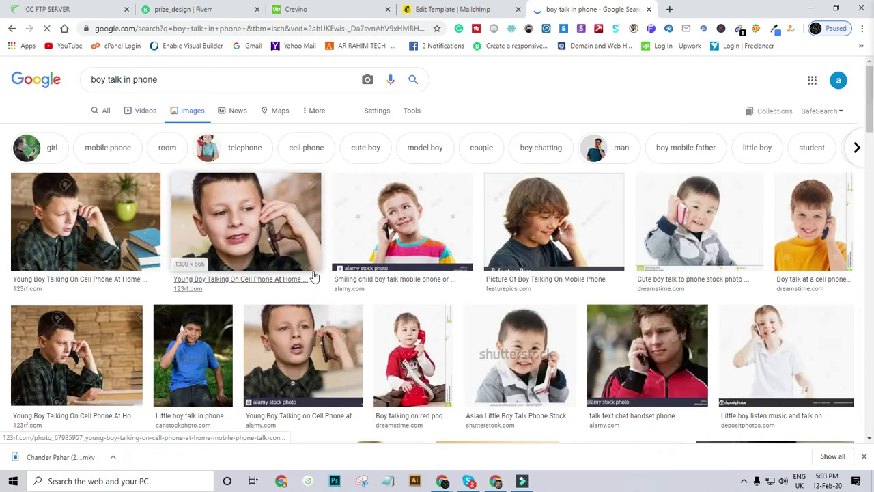
{"action": "scroll", "coordinate": [304, 300], "scroll_direction": "down", "scroll_amount": 3}
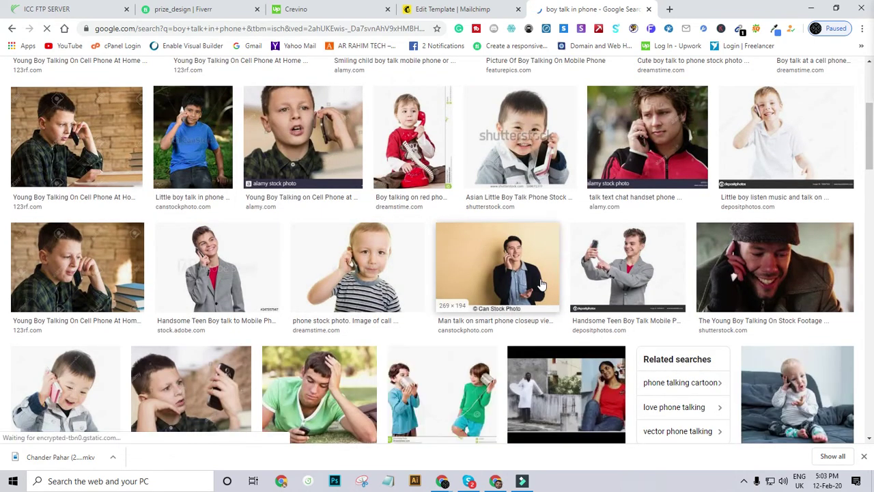
{"action": "scroll", "coordinate": [539, 283], "scroll_direction": "down", "scroll_amount": 3}
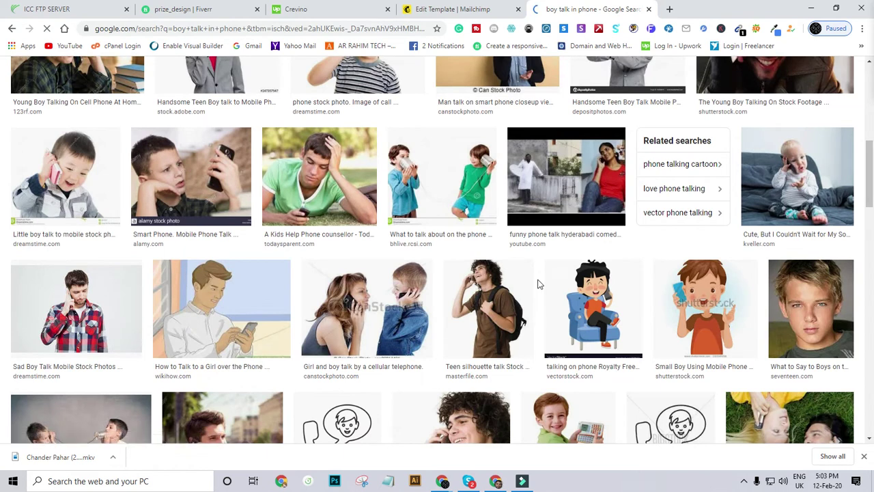
{"action": "left_click", "coordinate": [478, 293]}
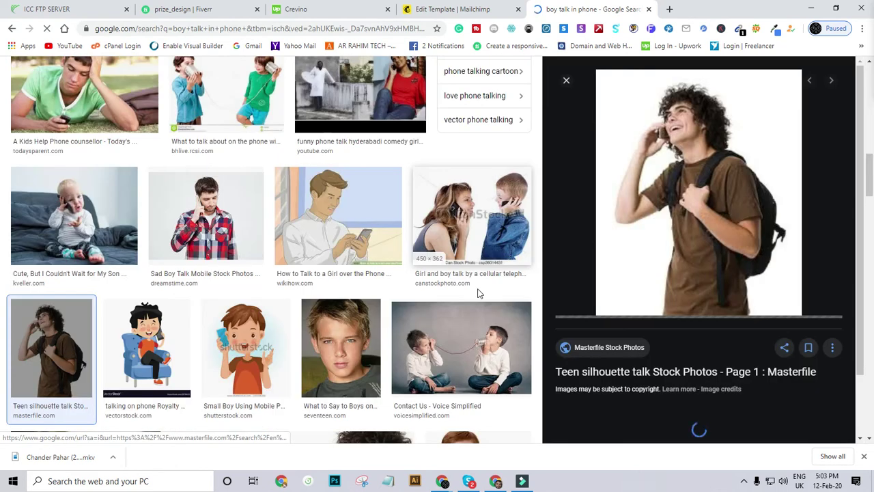
{"action": "right_click", "coordinate": [663, 189]}
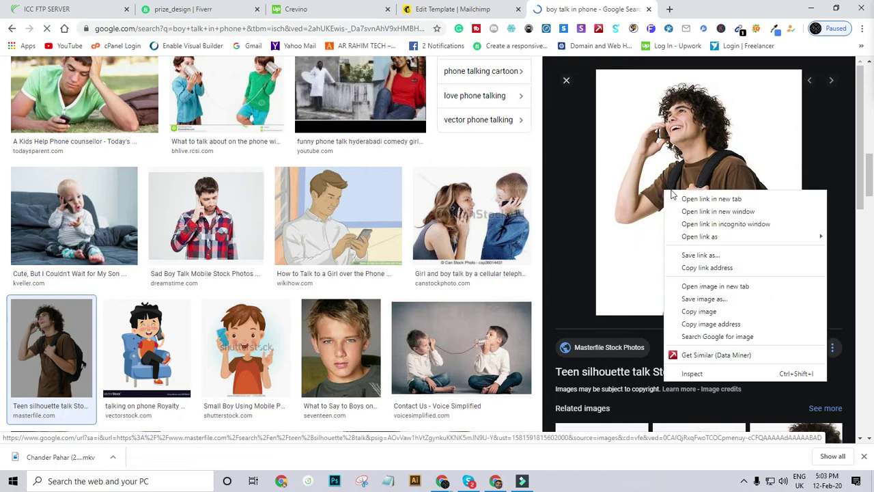
{"action": "left_click", "coordinate": [673, 300]}
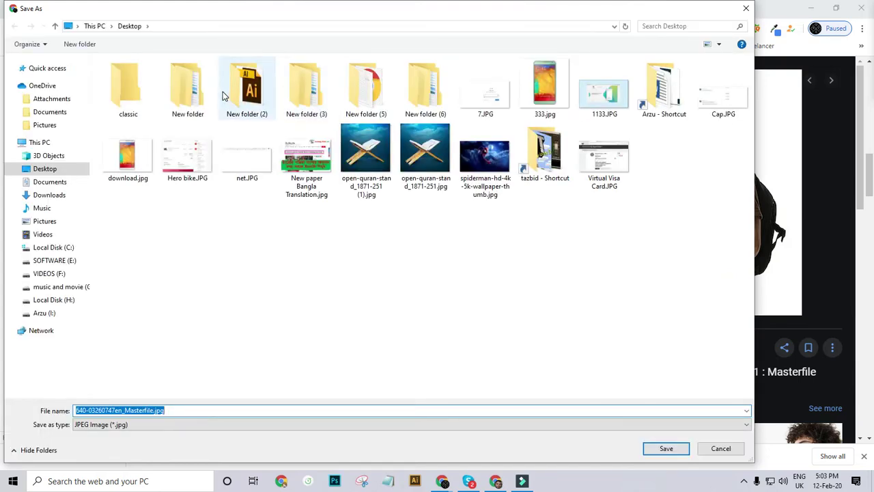
{"action": "left_click", "coordinate": [29, 172]}
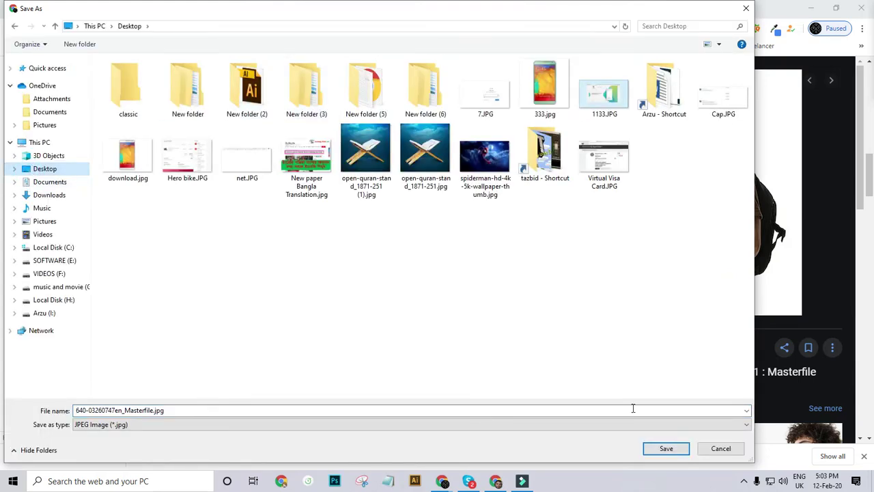
{"action": "left_click", "coordinate": [664, 449]}
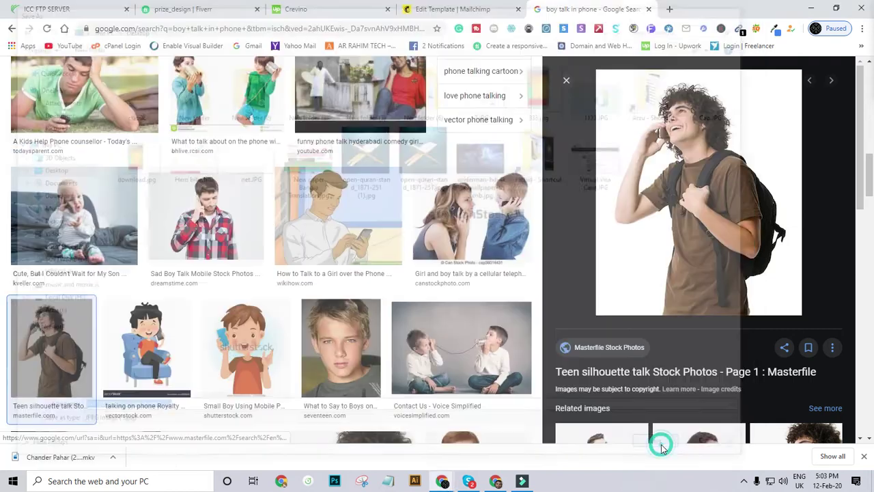
{"action": "left_click", "coordinate": [308, 9]}
{"action": "left_click", "coordinate": [449, 9]}
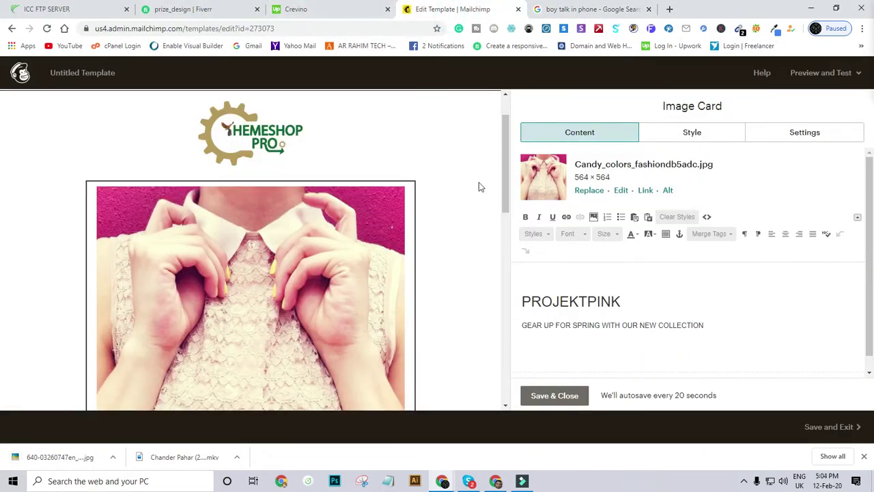
{"action": "scroll", "coordinate": [250, 96], "scroll_direction": "down", "scroll_amount": 2}
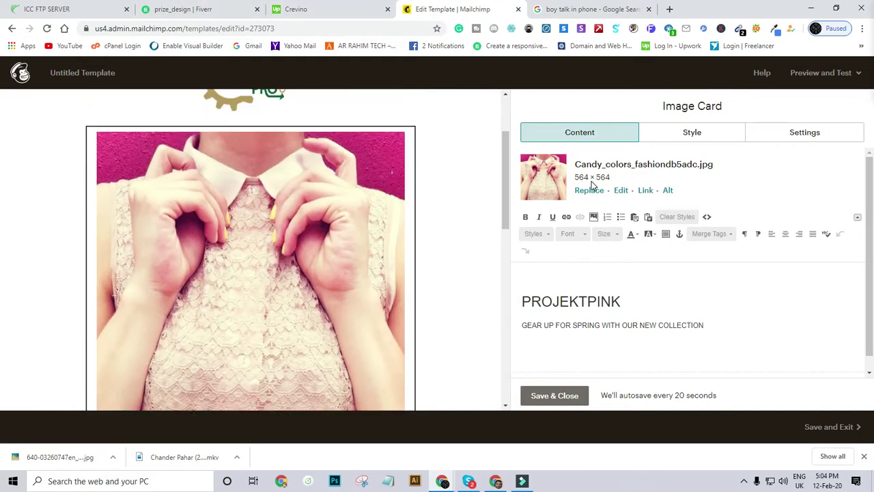
{"action": "left_click", "coordinate": [588, 190]}
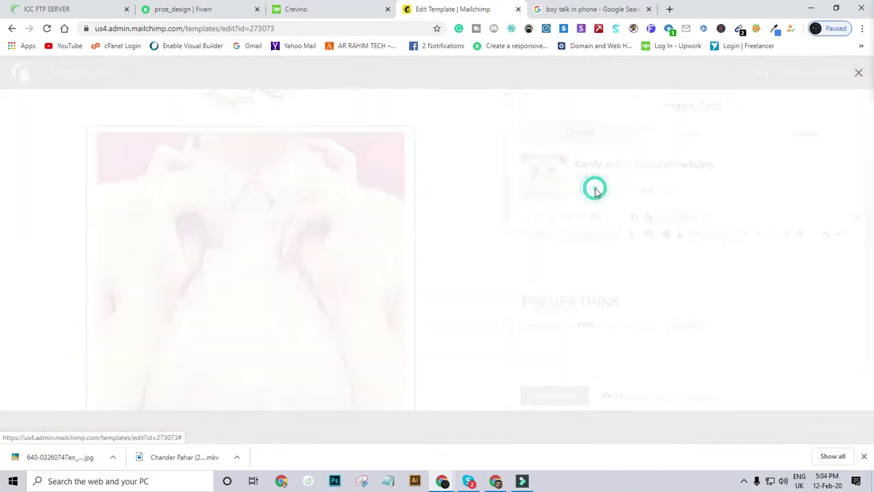
{"action": "left_click", "coordinate": [822, 109]}
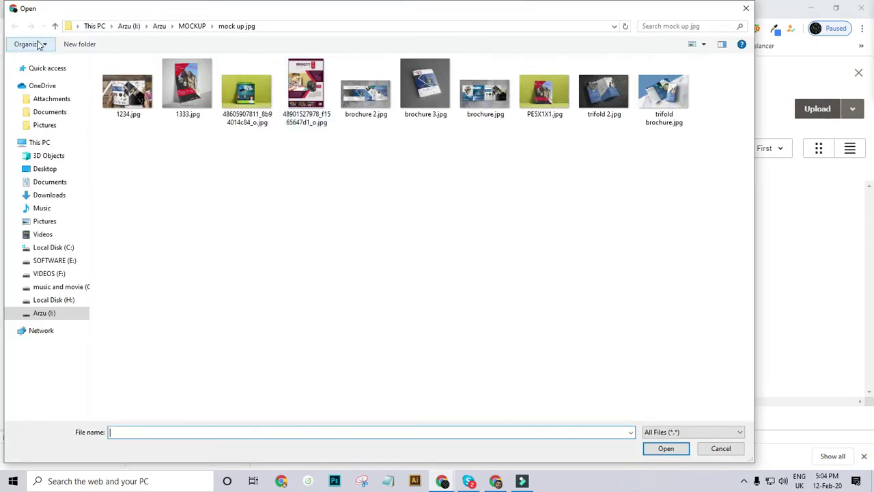
{"action": "left_click", "coordinate": [44, 169]}
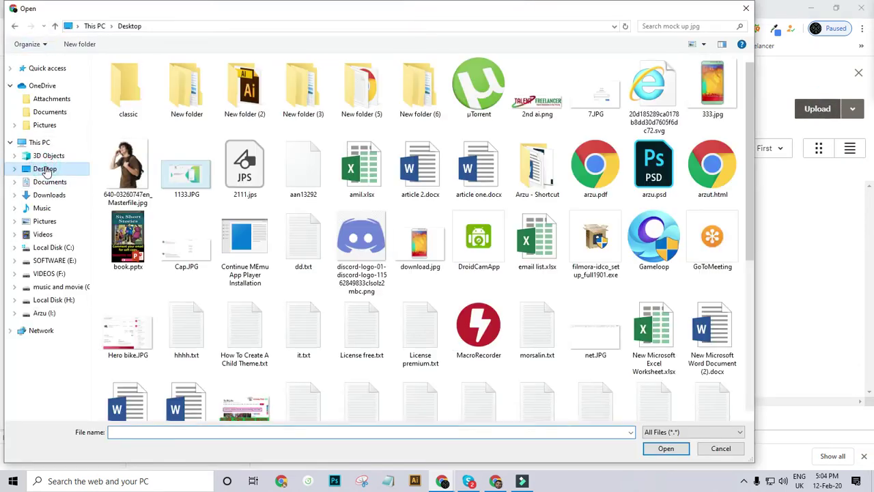
{"action": "left_click", "coordinate": [128, 168]}
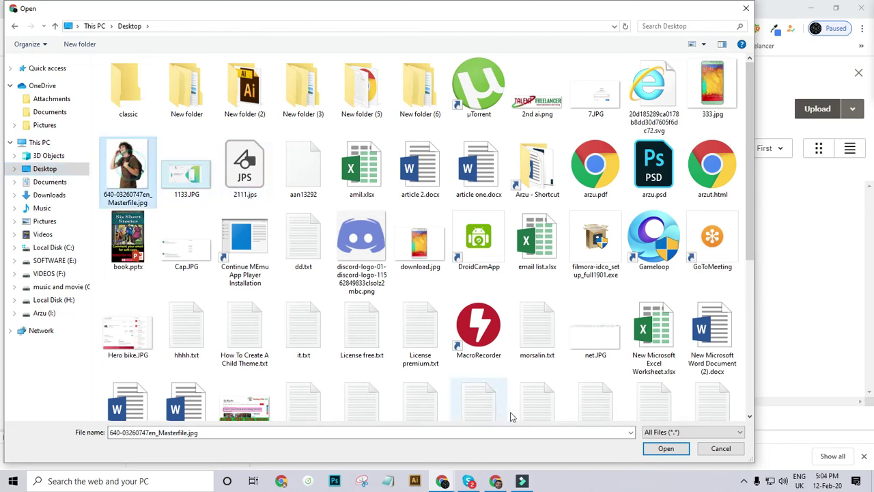
{"action": "left_click", "coordinate": [665, 448]}
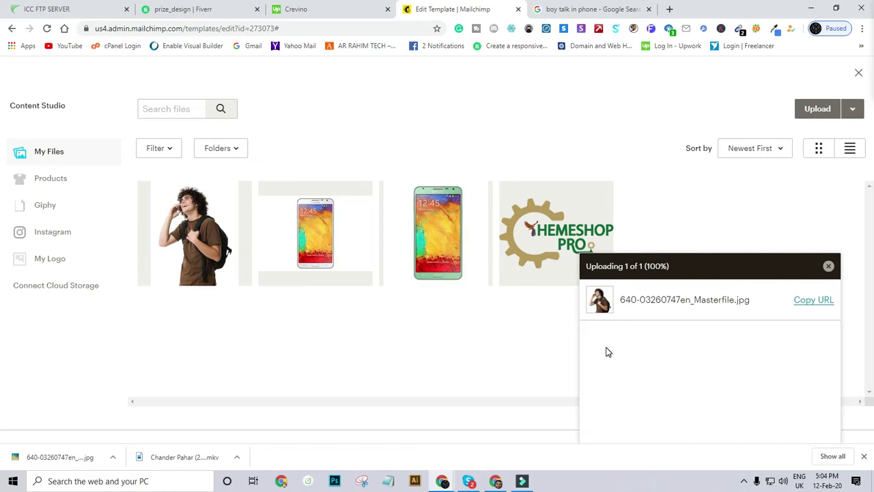
Insert the uploaded picture of the curly-haired teen into the image card and look over the result.
{"action": "left_click", "coordinate": [221, 228]}
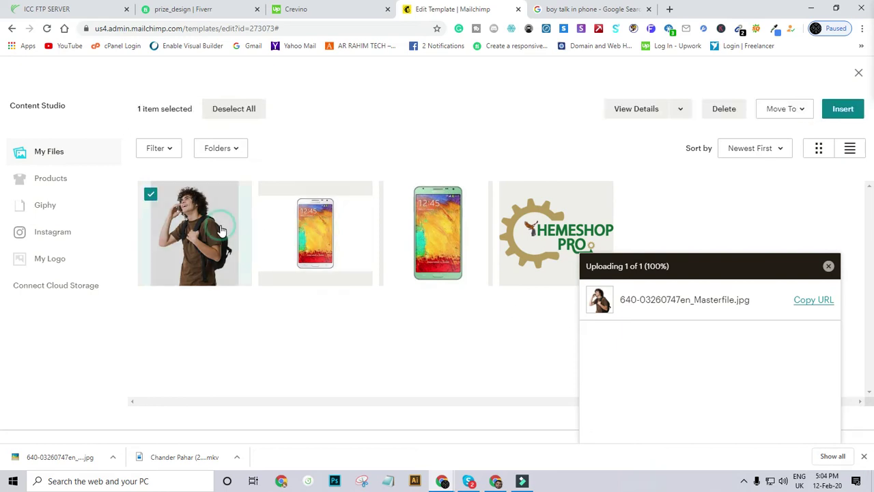
{"action": "left_click", "coordinate": [837, 110]}
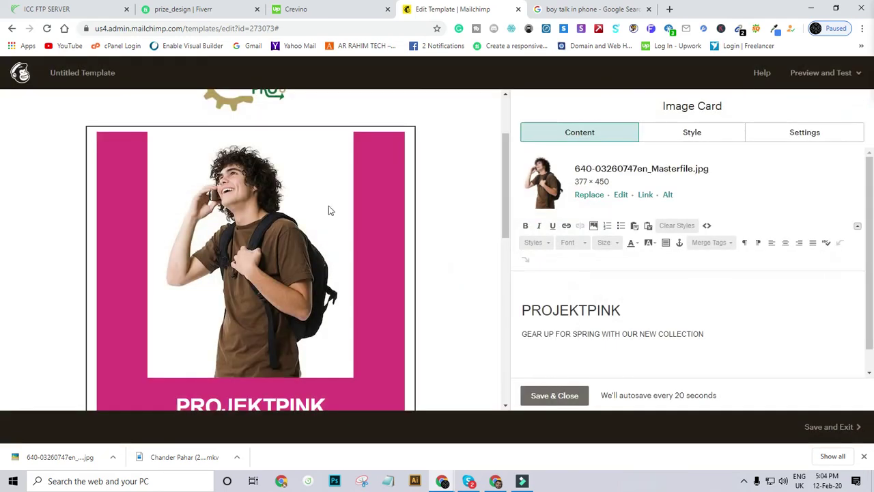
{"action": "scroll", "coordinate": [232, 295], "scroll_direction": "down", "scroll_amount": 2}
{"action": "scroll", "coordinate": [233, 295], "scroll_direction": "up", "scroll_amount": 2}
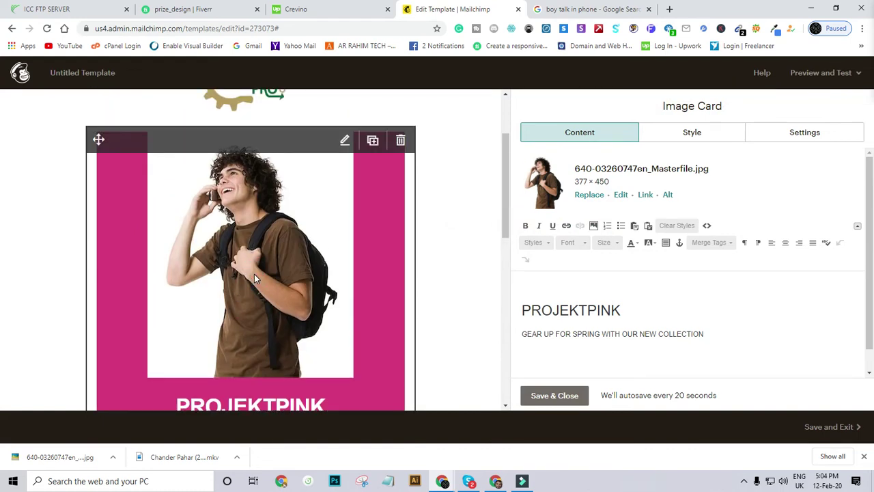
Try the Left and Right image alignments in the image card settings and return the alignment to Center.
{"action": "left_click", "coordinate": [813, 134]}
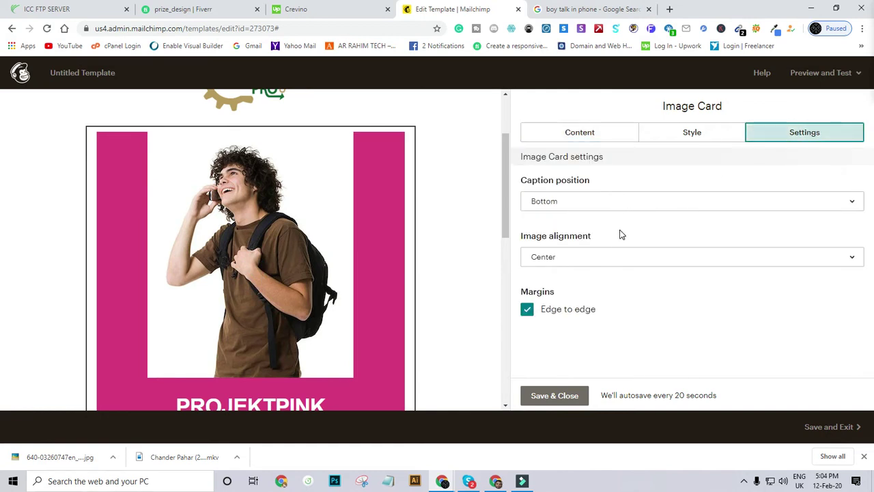
{"action": "left_click", "coordinate": [615, 258]}
{"action": "left_click", "coordinate": [582, 284]}
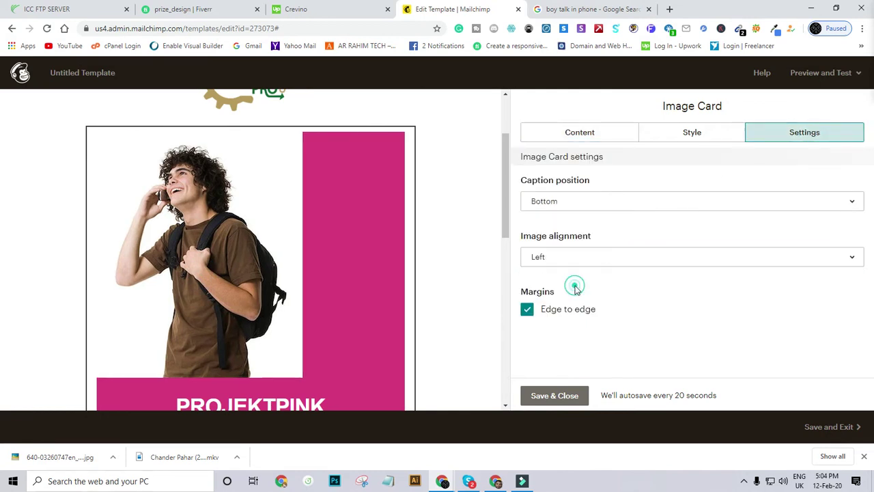
{"action": "left_click", "coordinate": [589, 263]}
{"action": "left_click", "coordinate": [562, 335]}
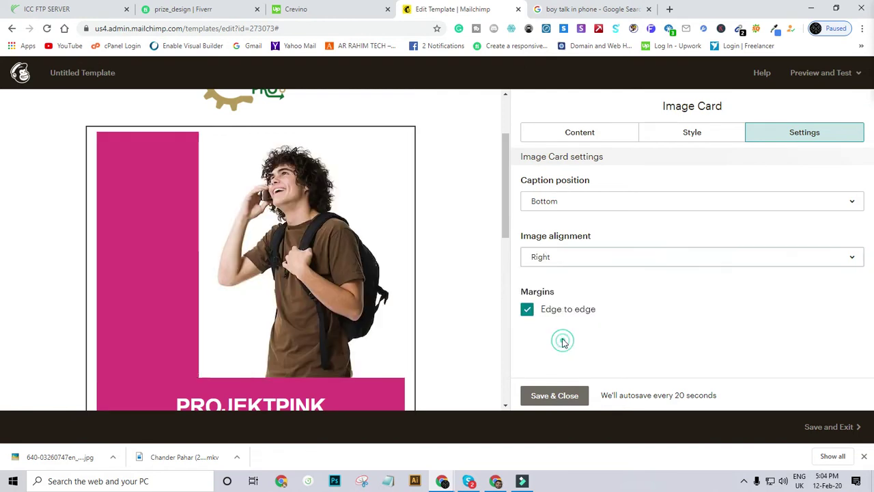
{"action": "left_click", "coordinate": [601, 257]}
{"action": "left_click", "coordinate": [562, 308]}
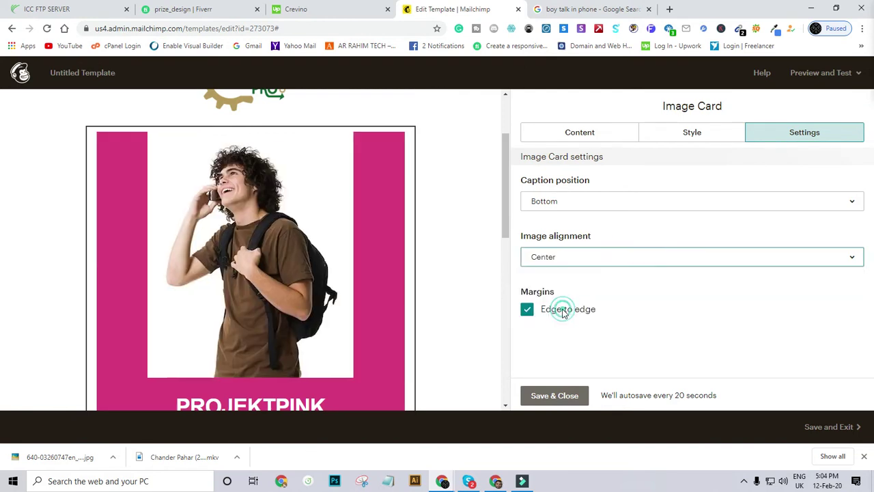
Try the Left, Top and Right caption positions on the image card and return the caption to Bottom.
{"action": "left_click", "coordinate": [612, 203]}
{"action": "left_click", "coordinate": [611, 200]}
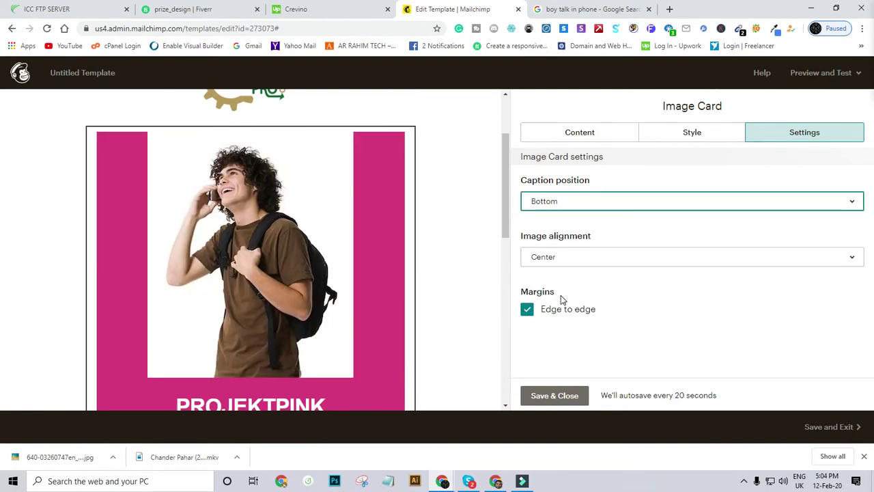
{"action": "scroll", "coordinate": [211, 363], "scroll_direction": "down", "scroll_amount": 2}
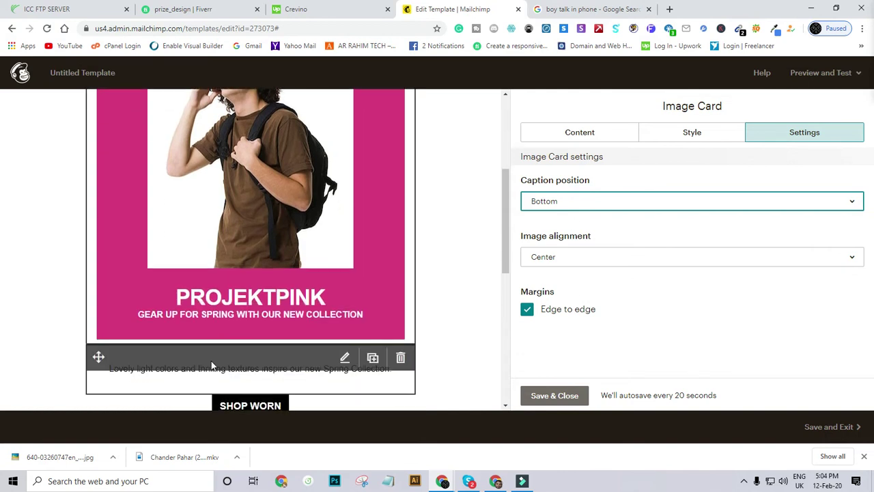
{"action": "left_click", "coordinate": [567, 201]}
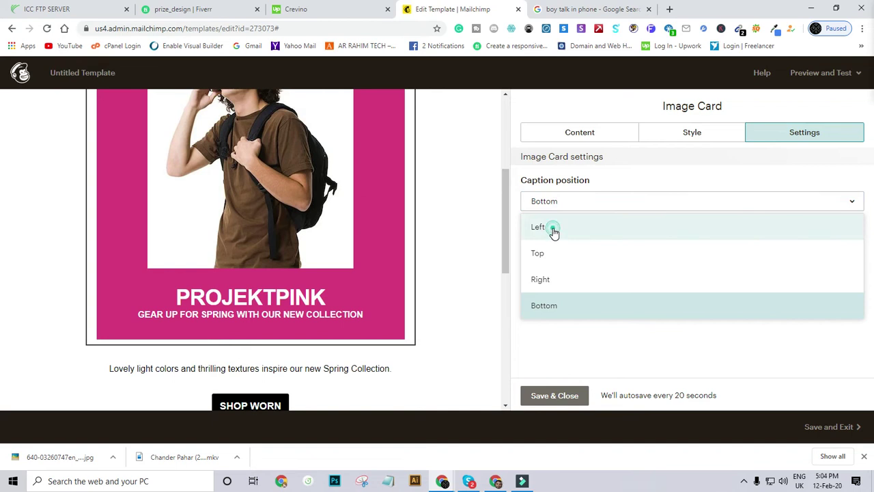
{"action": "left_click", "coordinate": [554, 231]}
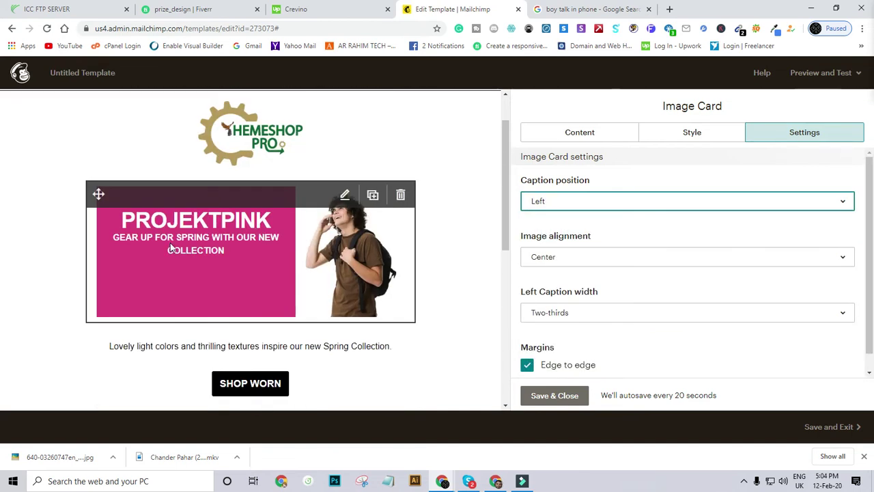
{"action": "left_click", "coordinate": [572, 201]}
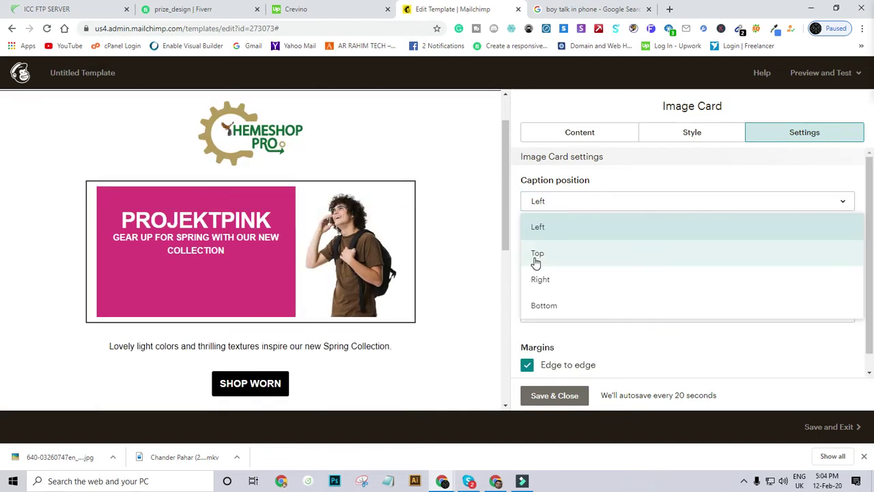
{"action": "left_click", "coordinate": [537, 258]}
{"action": "left_click", "coordinate": [566, 207]}
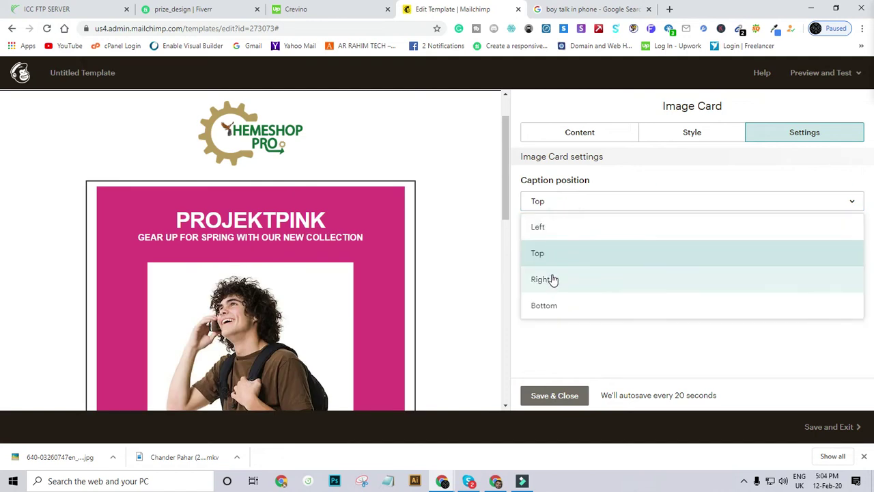
{"action": "left_click", "coordinate": [554, 279]}
{"action": "left_click", "coordinate": [565, 201]}
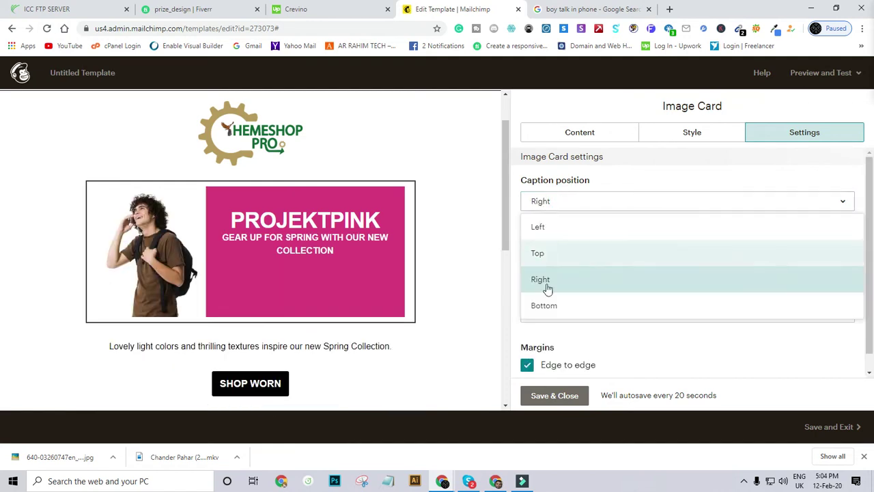
{"action": "left_click", "coordinate": [549, 305]}
{"action": "scroll", "coordinate": [449, 313], "scroll_direction": "down", "scroll_amount": 1}
{"action": "scroll", "coordinate": [448, 313], "scroll_direction": "down", "scroll_amount": 3}
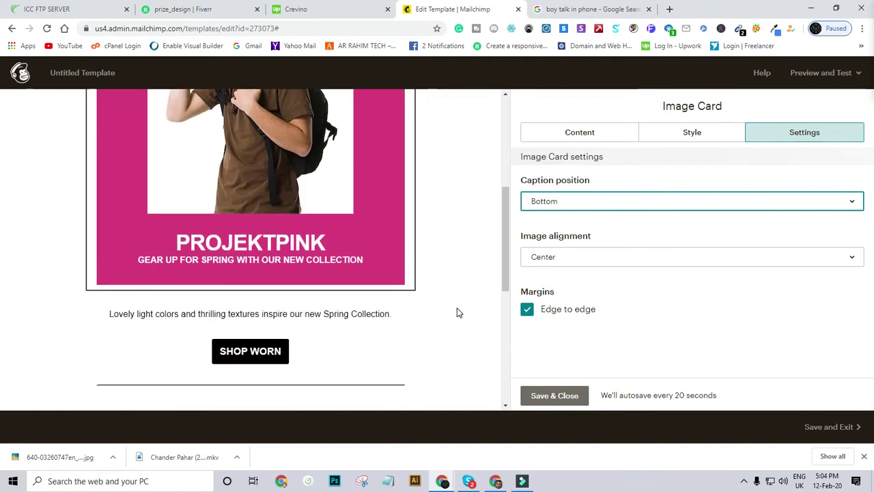
Replace the image card's PROJEKTPINK heading with "New Samsung Smartphone".
{"action": "left_click", "coordinate": [577, 136]}
{"action": "scroll", "coordinate": [554, 280], "scroll_direction": "down", "scroll_amount": 1}
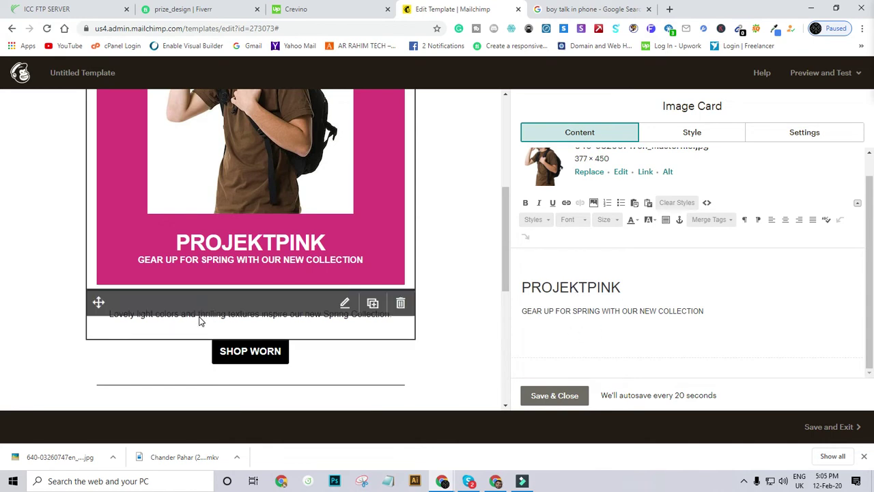
{"action": "scroll", "coordinate": [201, 318], "scroll_direction": "down", "scroll_amount": 8}
{"action": "scroll", "coordinate": [236, 304], "scroll_direction": "up", "scroll_amount": 8}
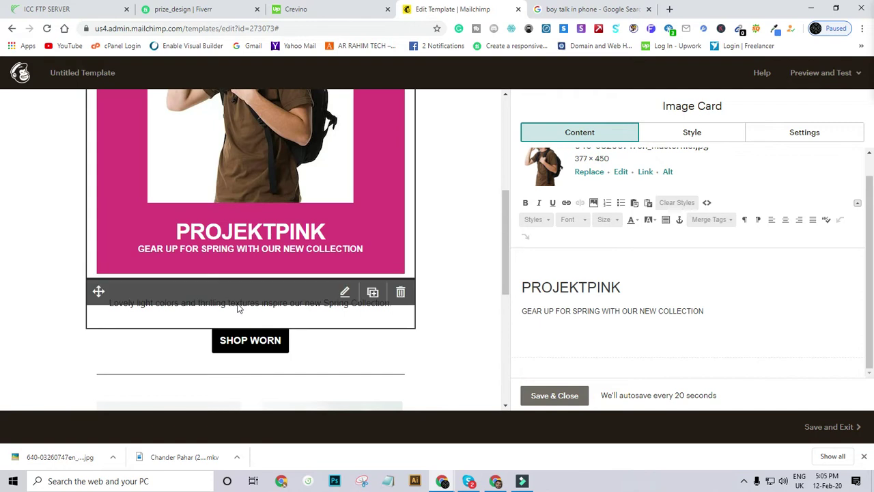
{"action": "scroll", "coordinate": [238, 302], "scroll_direction": "up", "scroll_amount": 3}
{"action": "scroll", "coordinate": [237, 302], "scroll_direction": "down", "scroll_amount": 3}
{"action": "left_click", "coordinate": [622, 287]}
{"action": "key", "text": "BackSpace"}
{"action": "key", "text": "BackSpace"}
{"action": "key", "text": "BackSpace"}
{"action": "key", "text": "BackSpace"}
{"action": "key", "text": "BackSpace"}
{"action": "key", "text": "BackSpace"}
{"action": "key", "text": "BackSpace"}
{"action": "key", "text": "BackSpace"}
{"action": "key", "text": "BackSpace"}
{"action": "key", "text": "BackSpace"}
{"action": "key", "text": "BackSpace"}
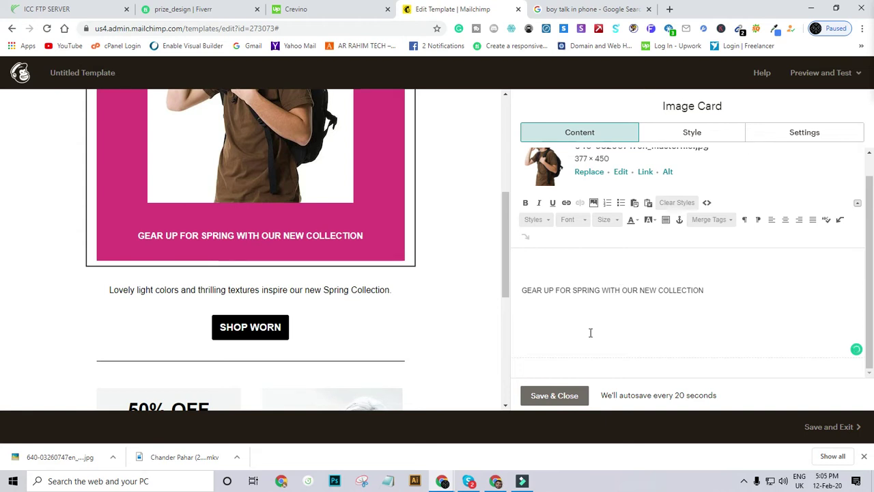
{"action": "type", "text": "New "}
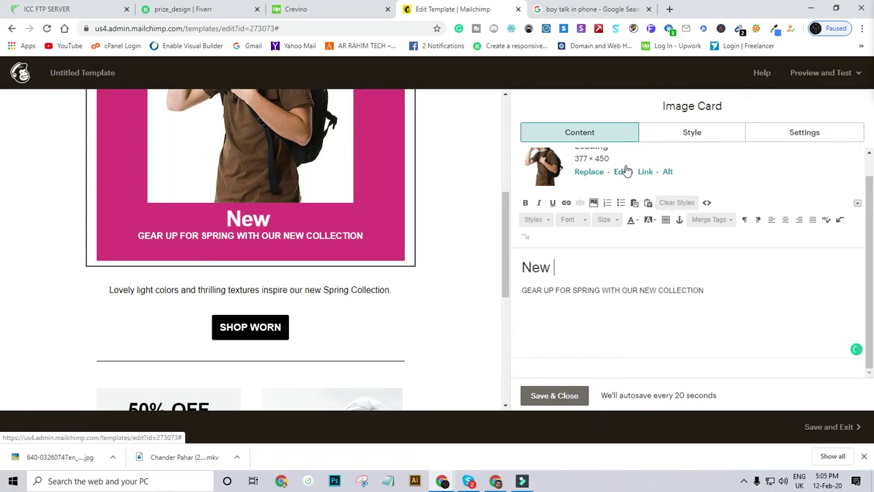
{"action": "type", "text": "Sam"}
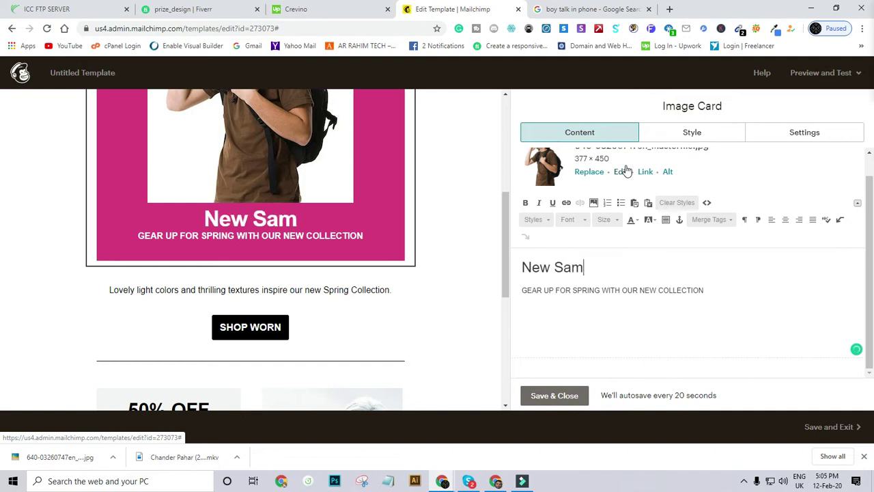
{"action": "type", "text": "sung S"}
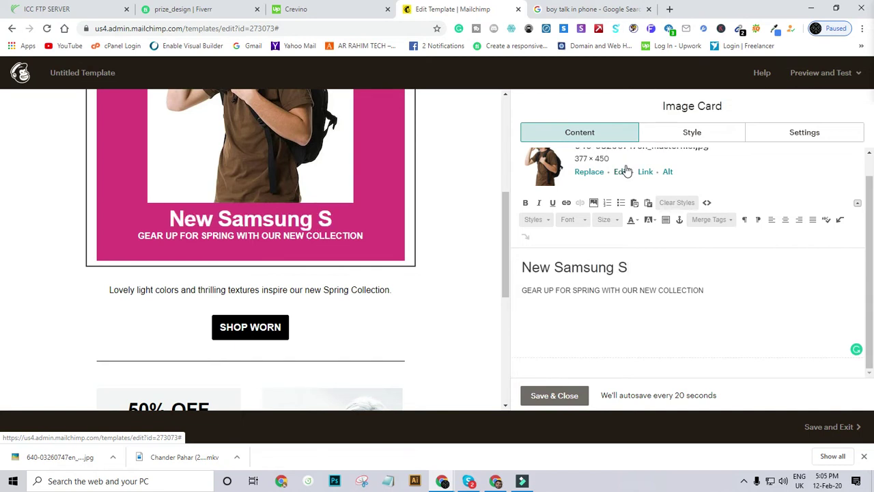
{"action": "type", "text": ","}
{"action": "key", "text": "BackSpace"}
{"action": "type", "text": "martphob"}
{"action": "key", "text": "BackSpace"}
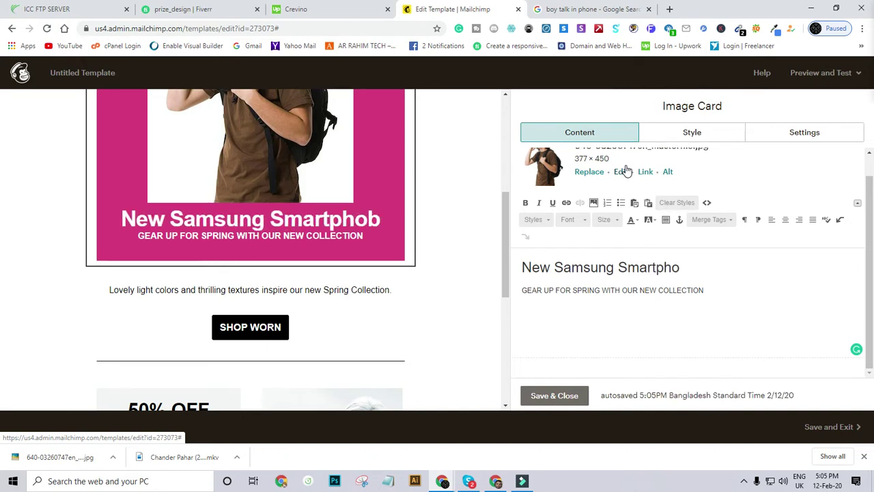
{"action": "key", "text": "BackSpace"}
{"action": "type", "text": "one"}
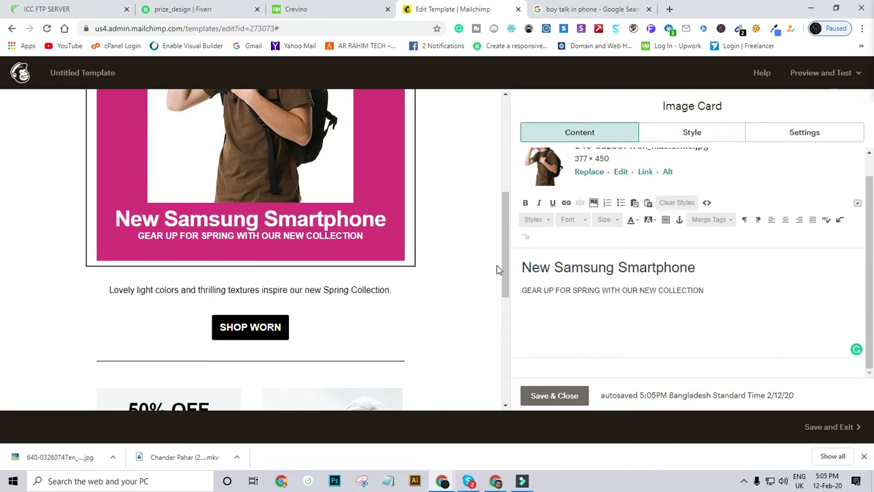
Delete the "GEAR UP FOR SPRING WITH OUR NEW COLLECTION" line from the caption, keeping the heading as "New Samsung Smartphone".
{"action": "left_click", "coordinate": [522, 292]}
{"action": "left_click", "coordinate": [702, 288]}
{"action": "key", "text": "BackSpace"}
{"action": "key", "text": "BackSpace"}
{"action": "key", "text": "BackSpace"}
{"action": "key", "text": "BackSpace"}
{"action": "key", "text": "BackSpace"}
{"action": "key", "text": "BackSpace"}
{"action": "key", "text": "BackSpace"}
{"action": "key", "text": "BackSpace"}
{"action": "key", "text": "BackSpace"}
{"action": "key", "text": "BackSpace"}
{"action": "key", "text": "BackSpace"}
{"action": "key", "text": "BackSpace"}
{"action": "key", "text": "BackSpace"}
{"action": "key", "text": "BackSpace"}
{"action": "key", "text": "BackSpace"}
{"action": "key", "text": "BackSpace"}
{"action": "key", "text": "BackSpace"}
{"action": "key", "text": "BackSpace"}
{"action": "key", "text": "BackSpace"}
{"action": "key", "text": "BackSpace"}
{"action": "key", "text": "BackSpace"}
{"action": "key", "text": "BackSpace"}
{"action": "key", "text": "BackSpace"}
{"action": "key", "text": "BackSpace"}
{"action": "key", "text": "BackSpace"}
{"action": "key", "text": "BackSpace"}
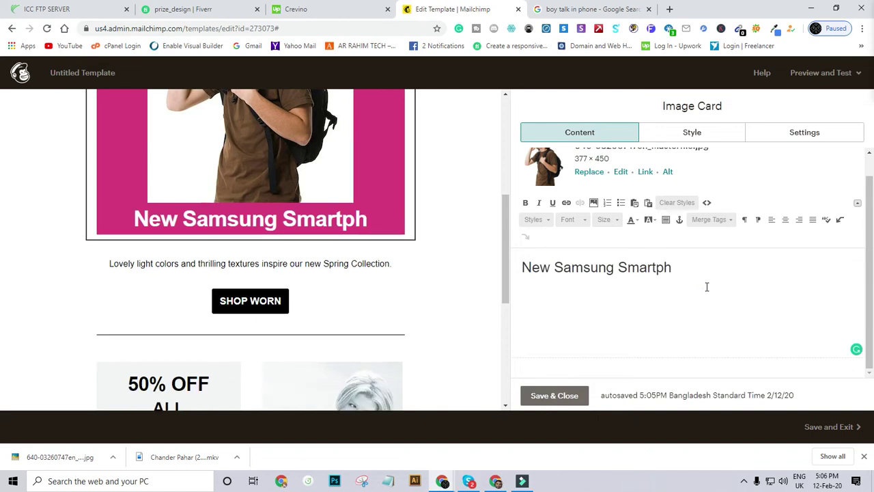
{"action": "type", "text": "p"}
{"action": "key", "text": "BackSpace"}
{"action": "type", "text": "one"}
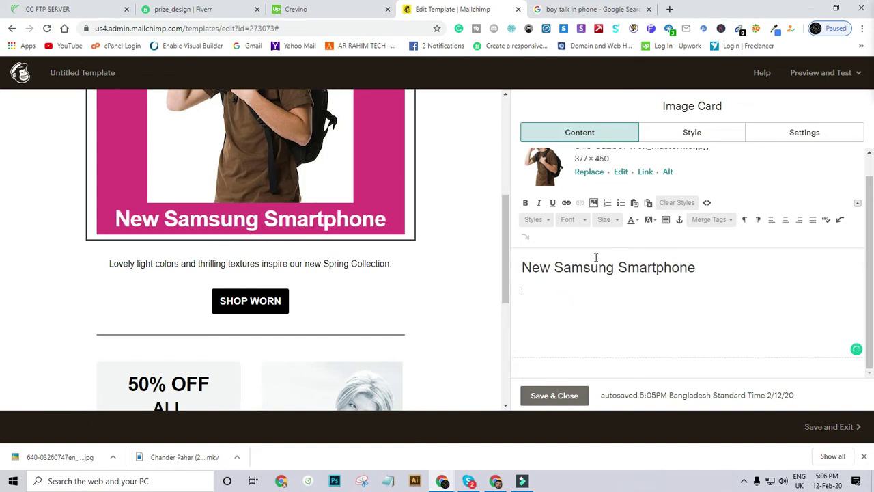
Add the line "Samsung Note 3 latest review 2020" below the "New Samsung Smartphone" heading in the image card caption.
{"action": "key", "text": "Return"}
{"action": "type", "text": "Sam"}
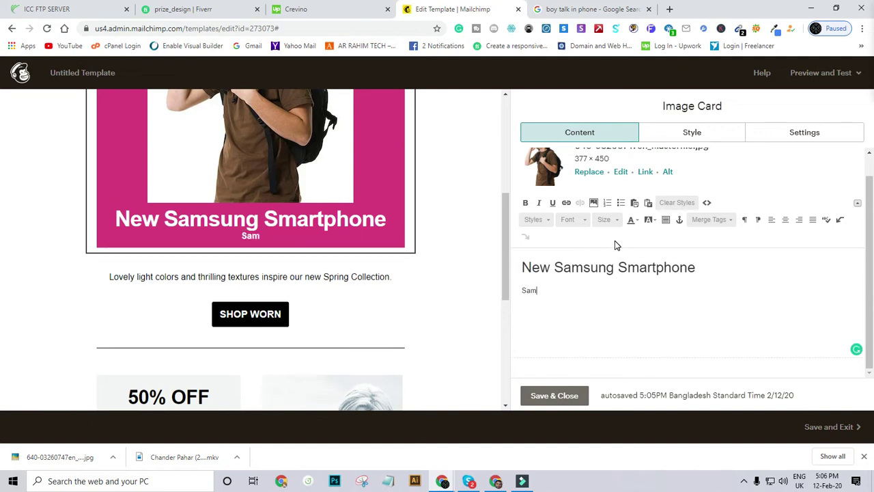
{"action": "type", "text": "sun"}
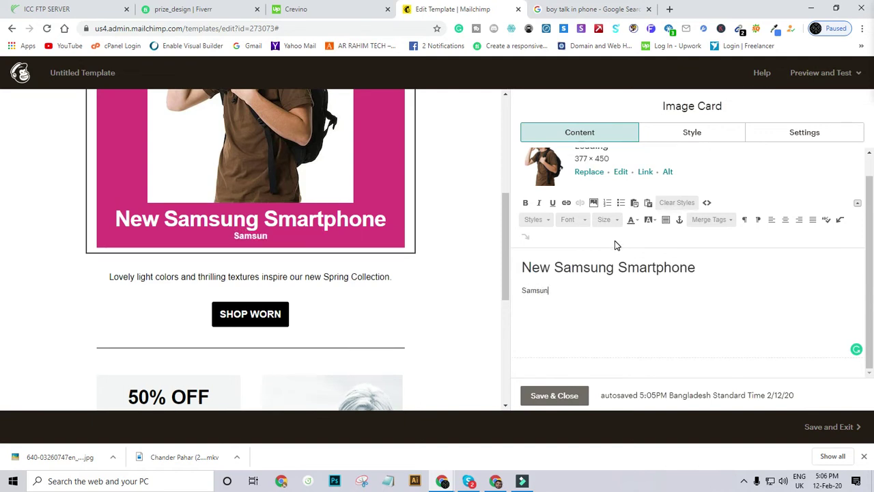
{"action": "type", "text": "g Note 3 review"}
{"action": "key", "text": "Left"}
{"action": "key", "text": "Left"}
{"action": "type", "text": "lates"}
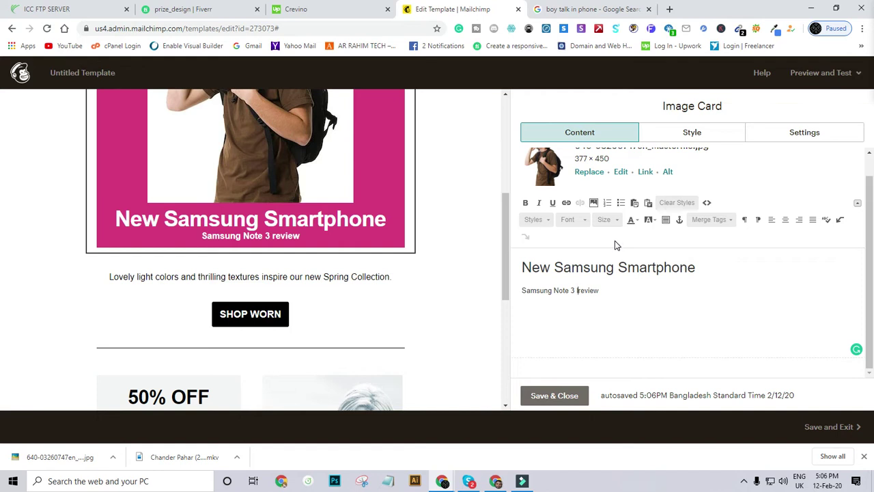
{"action": "type", "text": "t"}
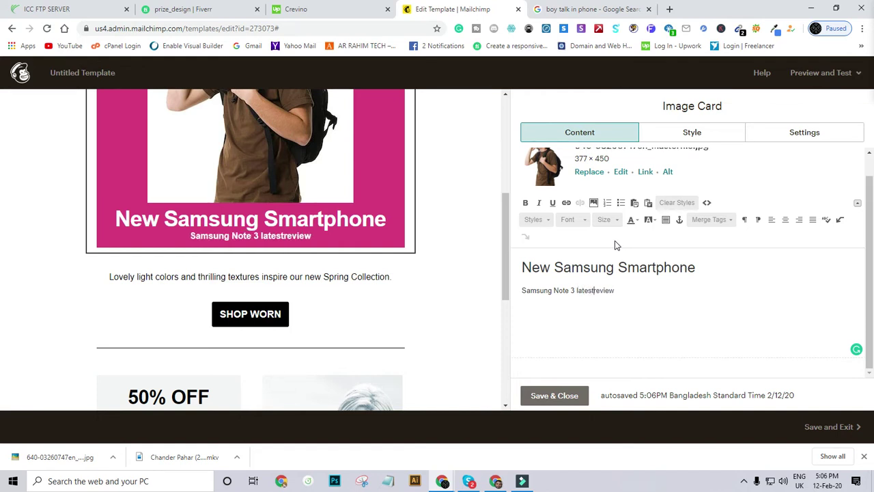
{"action": "left_click", "coordinate": [621, 292]}
{"action": "type", "text": "2020"}
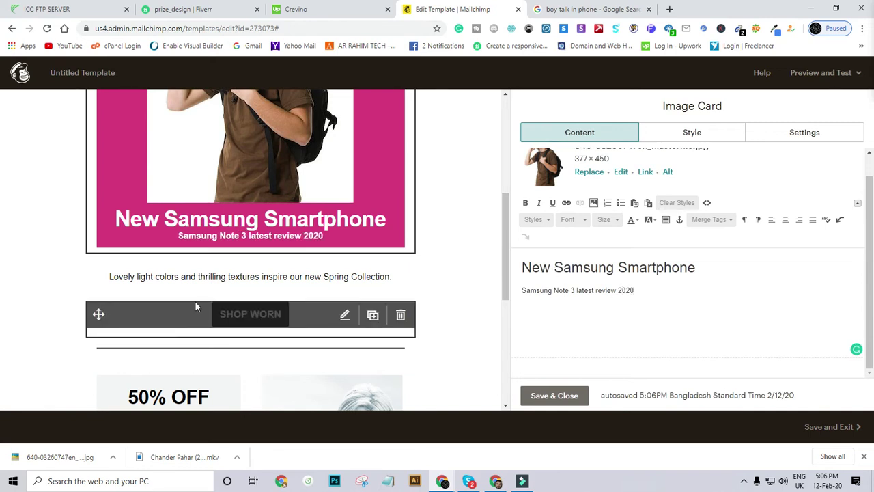
Open the text block about the new Spring Collection, just below the image card, for editing.
{"action": "scroll", "coordinate": [325, 312], "scroll_direction": "down", "scroll_amount": 3}
{"action": "scroll", "coordinate": [258, 141], "scroll_direction": "up", "scroll_amount": 1}
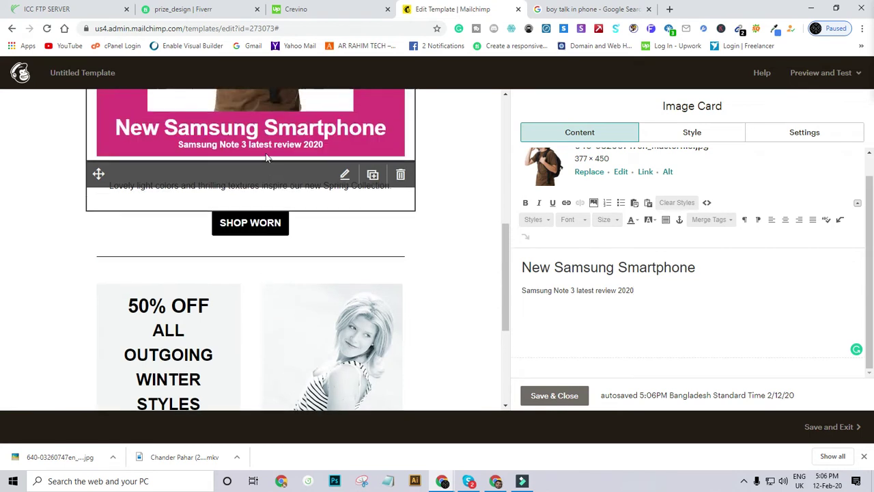
{"action": "scroll", "coordinate": [266, 157], "scroll_direction": "up", "scroll_amount": 1}
{"action": "left_click", "coordinate": [326, 234]}
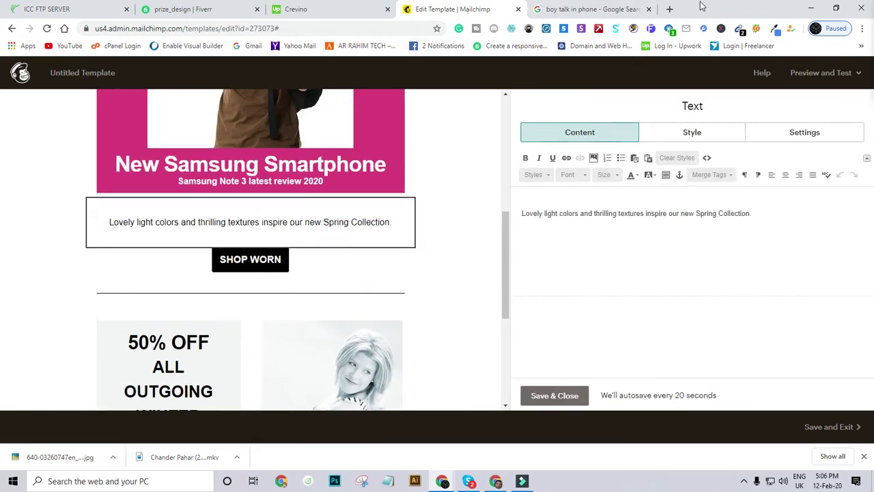
Search Google for "dummy text" in a new tab and open the Dummy Text Generator page on blindtextgenerator.com.
{"action": "left_click", "coordinate": [670, 9]}
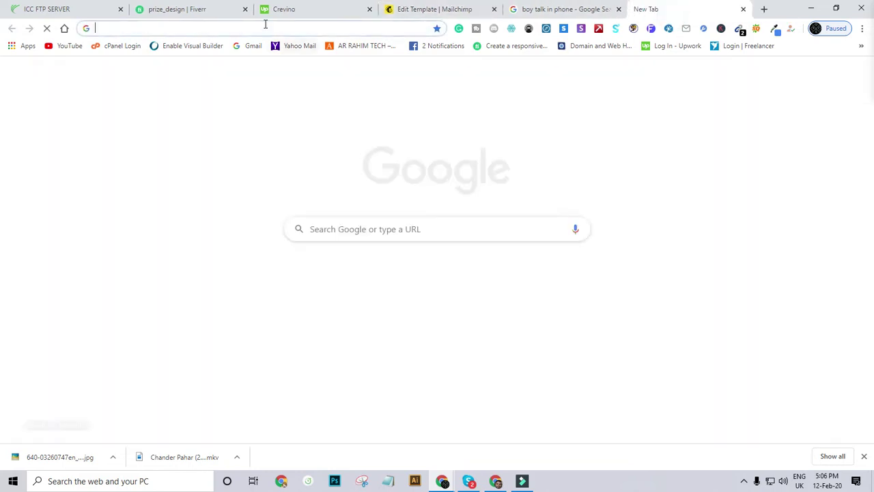
{"action": "type", "text": "d"}
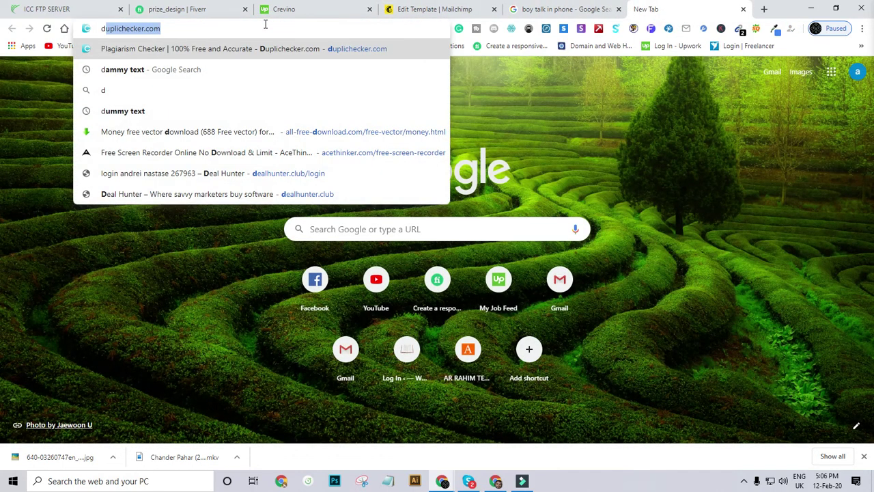
{"action": "type", "text": "umm"}
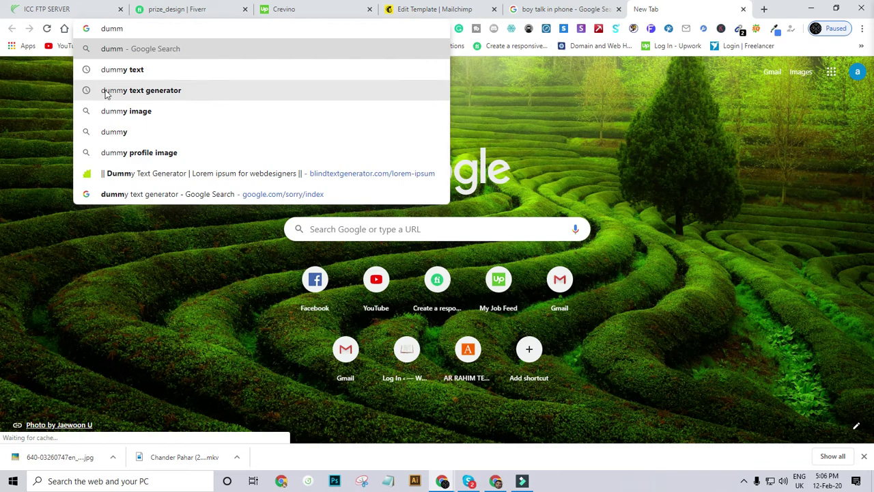
{"action": "left_click", "coordinate": [128, 71]}
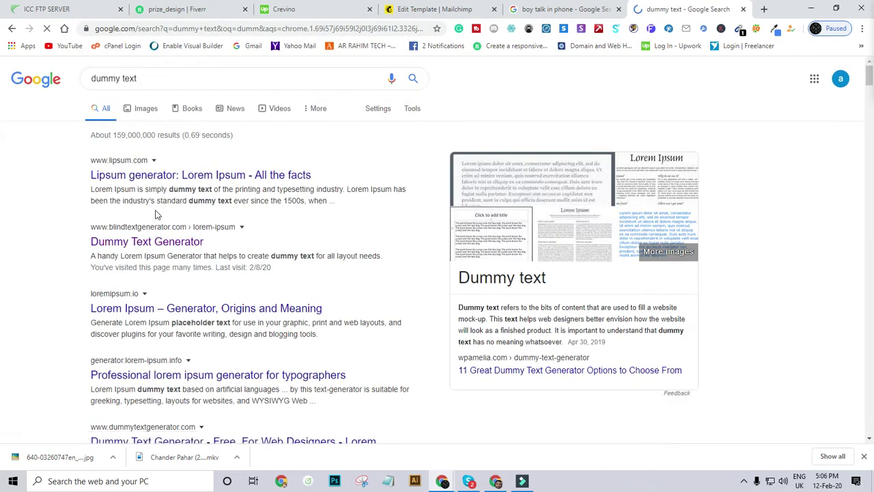
{"action": "left_click", "coordinate": [162, 246]}
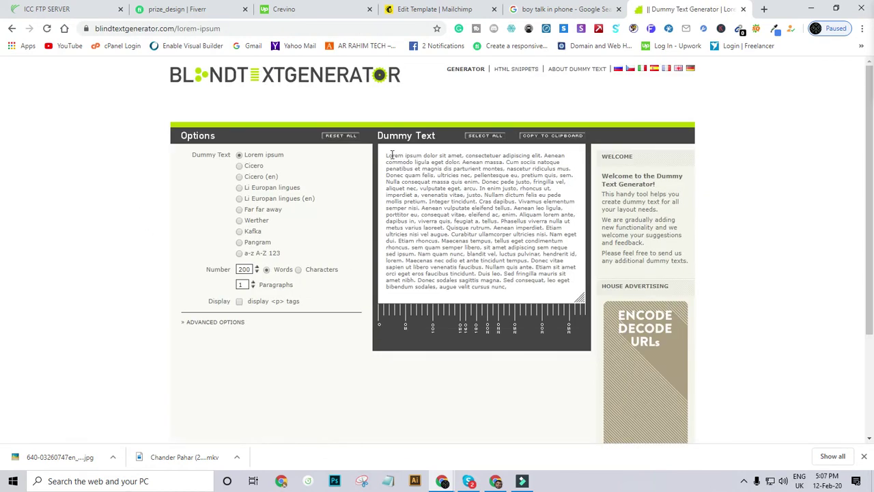
Copy the first line of the generated dummy text, "Lorem ipsum dolor sit amet, consectetuer adipiscing elit. Aenean".
{"action": "left_click_drag", "start_coordinate": [386, 157], "coordinate": [546, 156]}
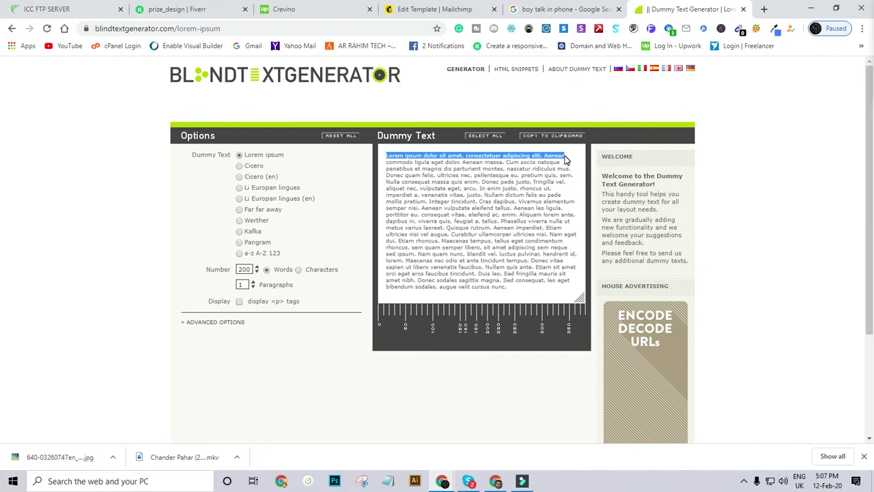
{"action": "right_click", "coordinate": [491, 156]}
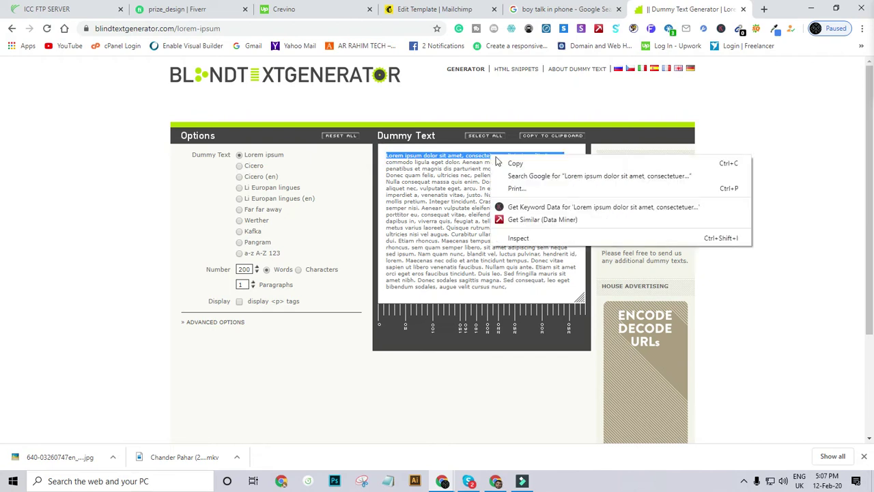
{"action": "left_click", "coordinate": [509, 165]}
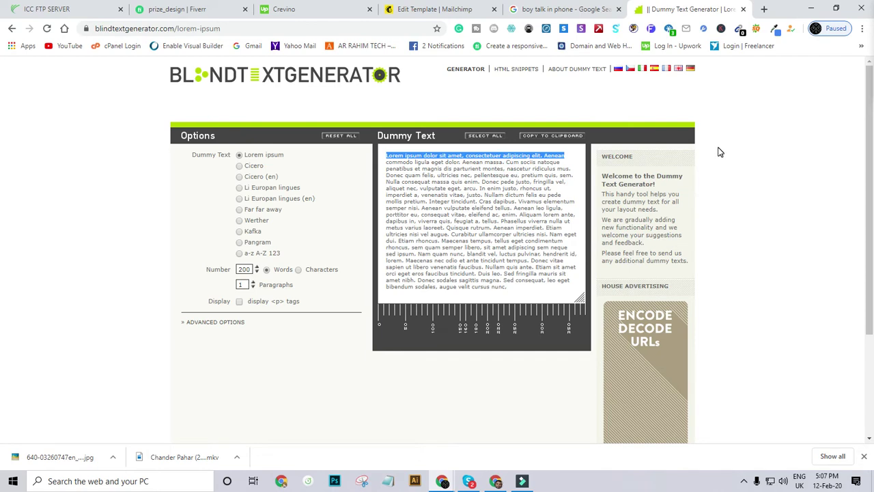
Return to the Mailchimp template and replace the Spring Collection sentence in the text block with the copied lorem ipsum line.
{"action": "left_click", "coordinate": [553, 8]}
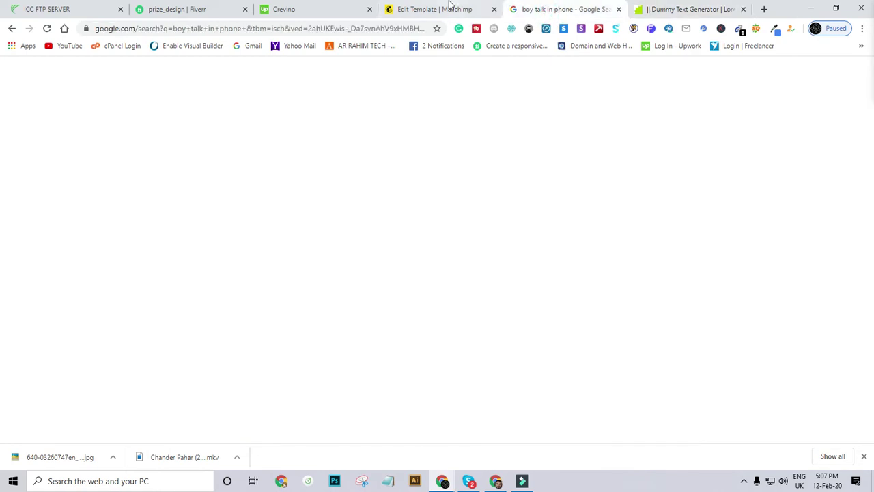
{"action": "left_click", "coordinate": [445, 9]}
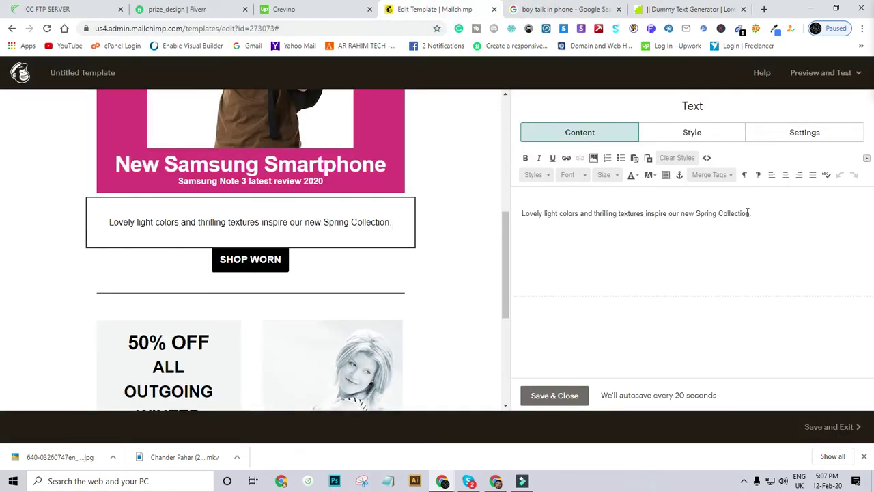
{"action": "left_click_drag", "start_coordinate": [751, 213], "coordinate": [548, 203]}
{"action": "triple_click", "coordinate": [521, 215]}
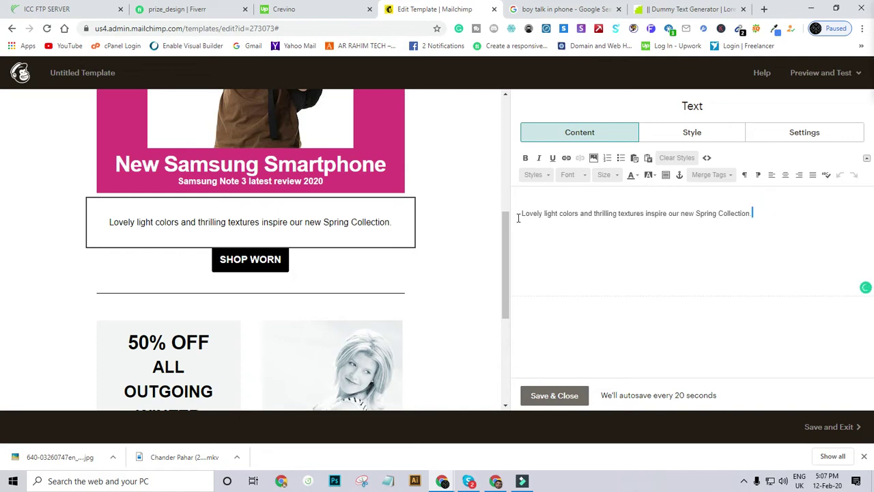
{"action": "key", "text": "ctrl+v"}
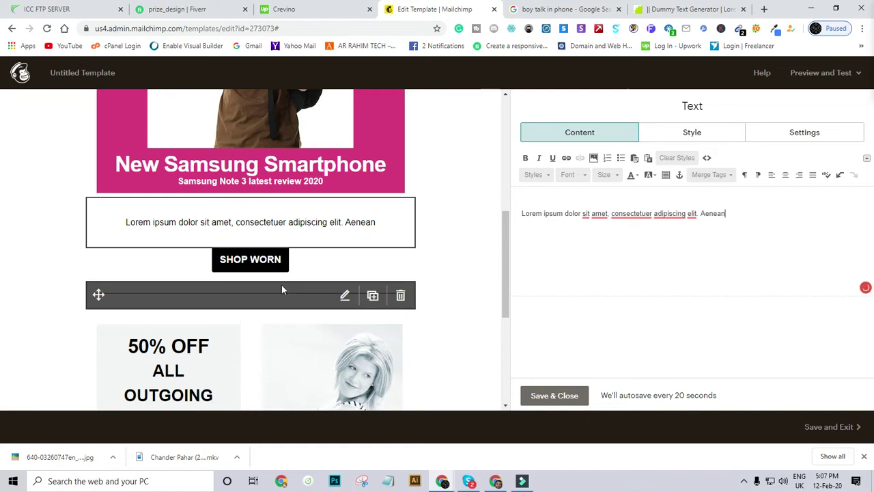
Open the SHOP WORN button's content settings and look over the remaining template blocks down to the footer.
{"action": "scroll", "coordinate": [282, 289], "scroll_direction": "down", "scroll_amount": 1}
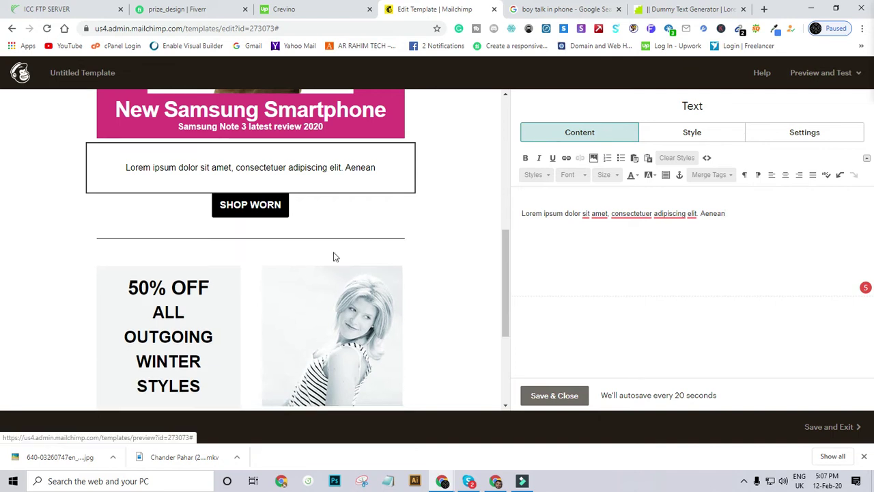
{"action": "left_click", "coordinate": [345, 205]}
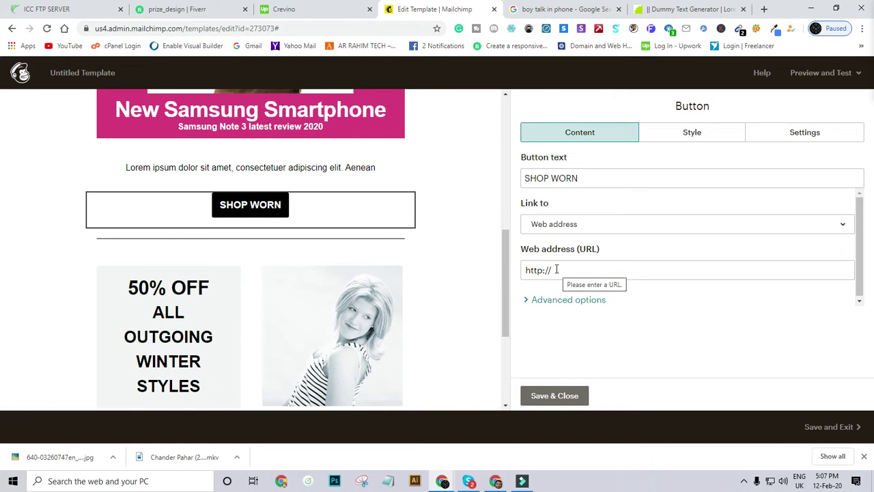
{"action": "scroll", "coordinate": [204, 225], "scroll_direction": "down", "scroll_amount": 1}
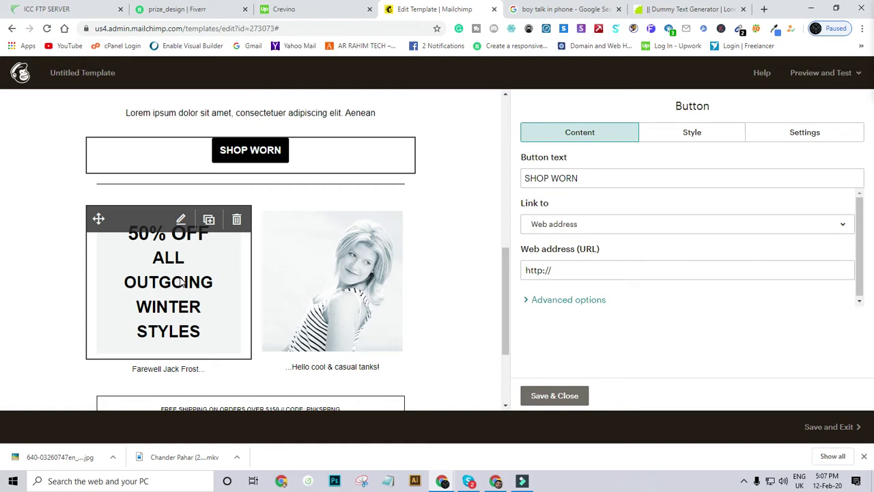
{"action": "scroll", "coordinate": [363, 280], "scroll_direction": "down", "scroll_amount": 2}
{"action": "scroll", "coordinate": [362, 280], "scroll_direction": "up", "scroll_amount": 8}
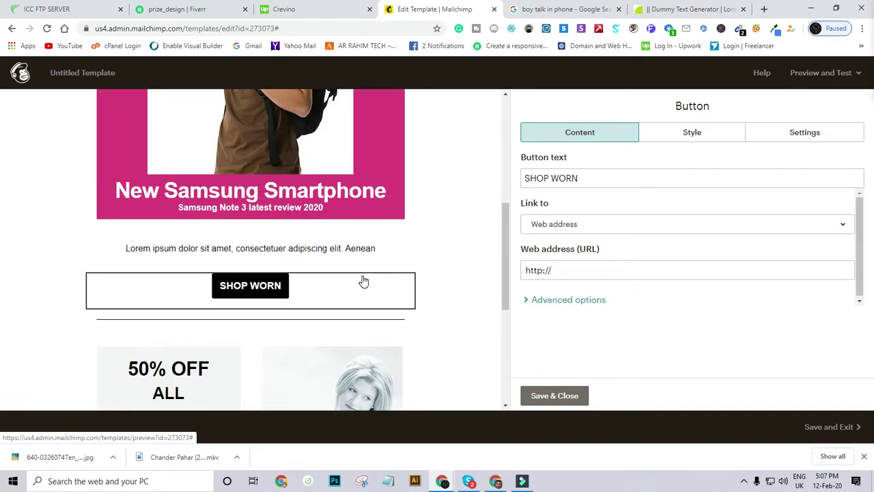
{"action": "scroll", "coordinate": [359, 275], "scroll_direction": "down", "scroll_amount": 8}
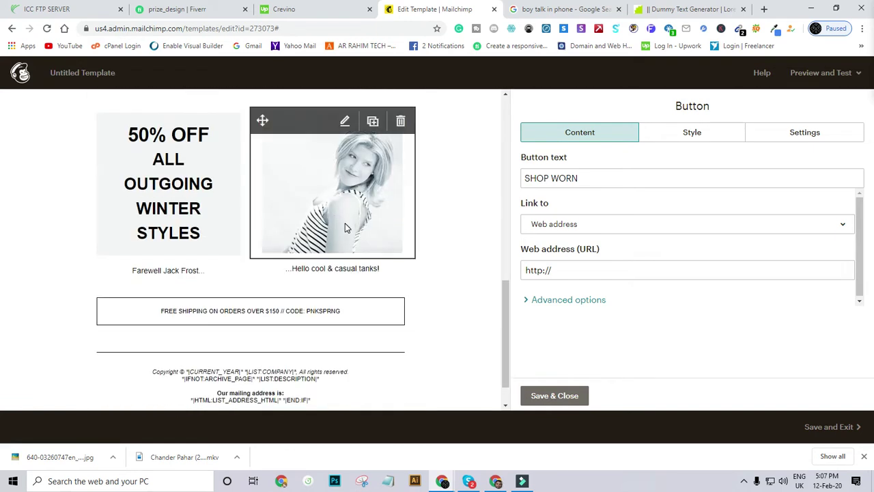
{"action": "scroll", "coordinate": [358, 272], "scroll_direction": "down", "scroll_amount": 1}
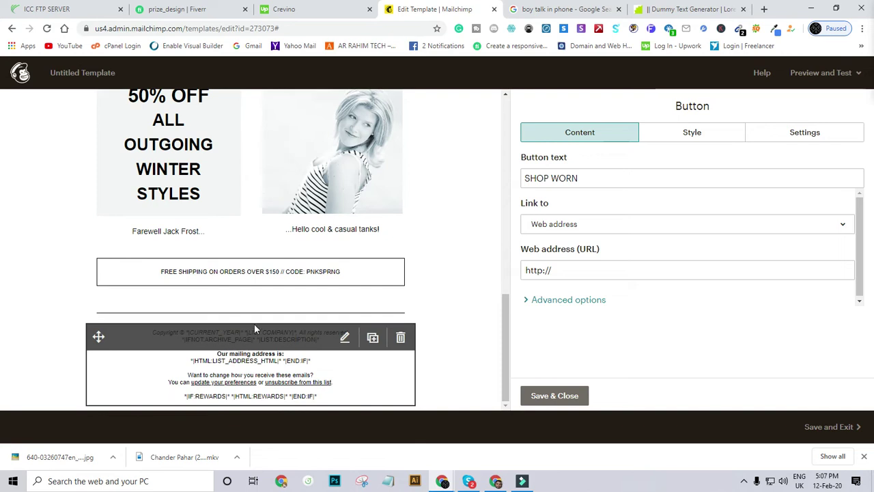
{"action": "scroll", "coordinate": [292, 270], "scroll_direction": "up", "scroll_amount": 8}
Switch to the "boy talk in phone" Google image results and open the preview of the "Talking On The Phone Clipart" picture.
{"action": "left_click", "coordinate": [559, 9]}
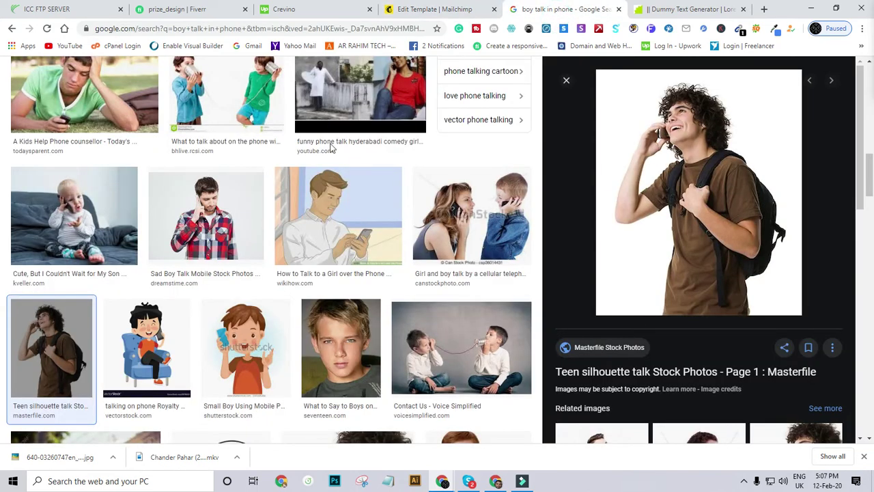
{"action": "scroll", "coordinate": [324, 147], "scroll_direction": "up", "scroll_amount": 2}
{"action": "scroll", "coordinate": [320, 156], "scroll_direction": "down", "scroll_amount": 2}
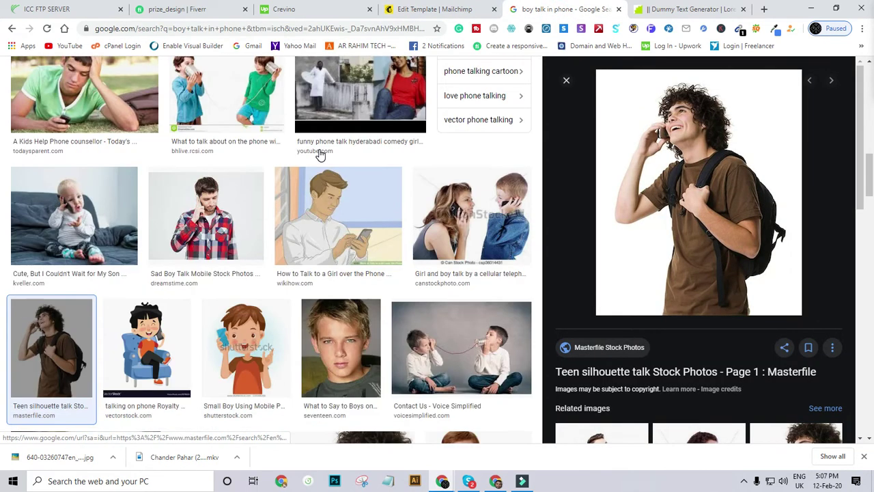
{"action": "scroll", "coordinate": [320, 156], "scroll_direction": "down", "scroll_amount": 2}
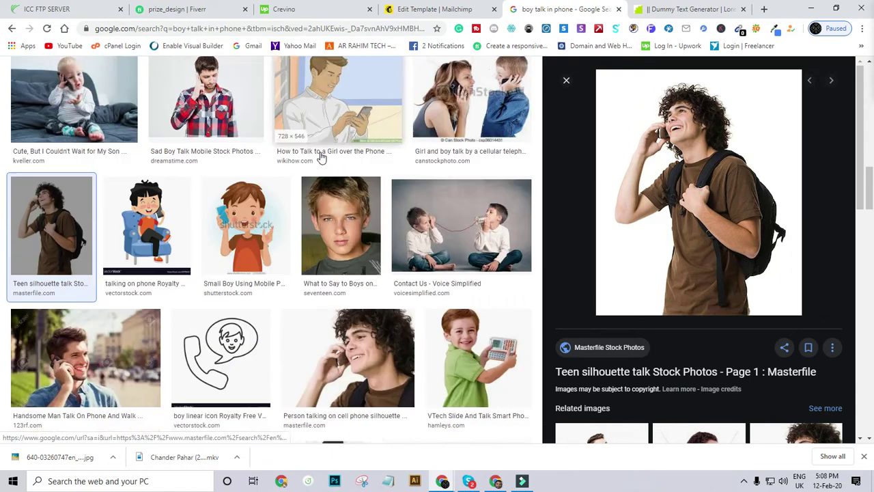
{"action": "scroll", "coordinate": [322, 158], "scroll_direction": "down", "scroll_amount": 2}
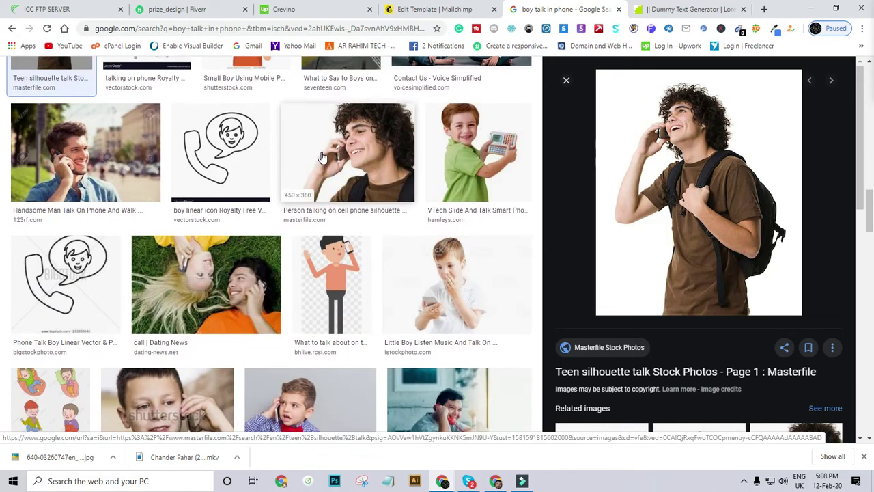
{"action": "scroll", "coordinate": [322, 158], "scroll_direction": "down", "scroll_amount": 2}
{"action": "scroll", "coordinate": [322, 158], "scroll_direction": "down", "scroll_amount": 3}
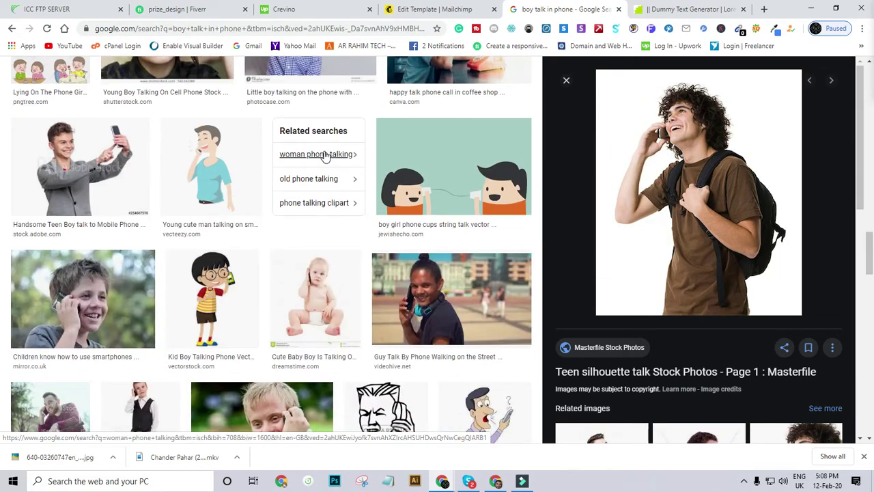
{"action": "scroll", "coordinate": [326, 156], "scroll_direction": "down", "scroll_amount": 1}
{"action": "scroll", "coordinate": [326, 156], "scroll_direction": "down", "scroll_amount": 1}
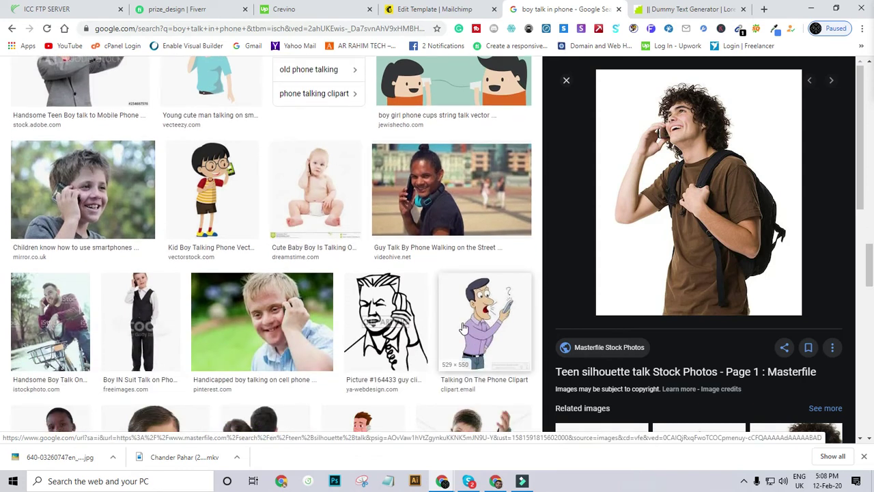
{"action": "left_click", "coordinate": [476, 316]}
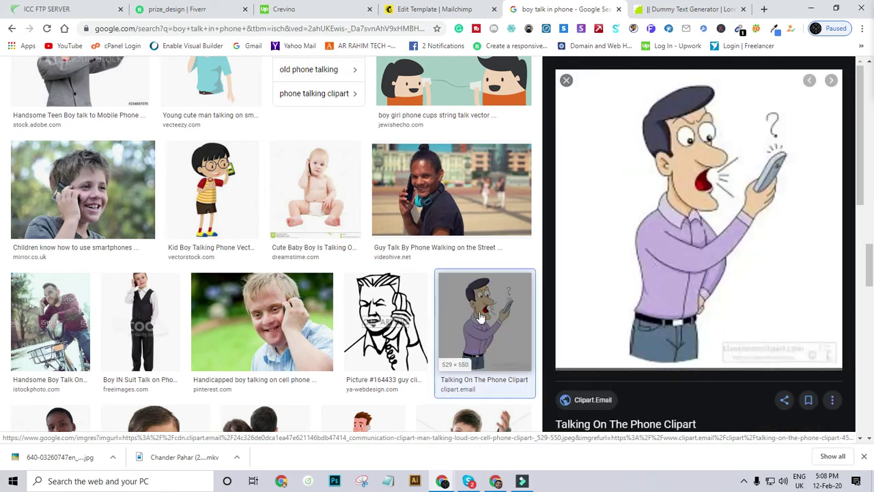
Save the previewed phone clipart picture to the Desktop as a JPEG image under its suggested file name.
{"action": "right_click", "coordinate": [654, 192]}
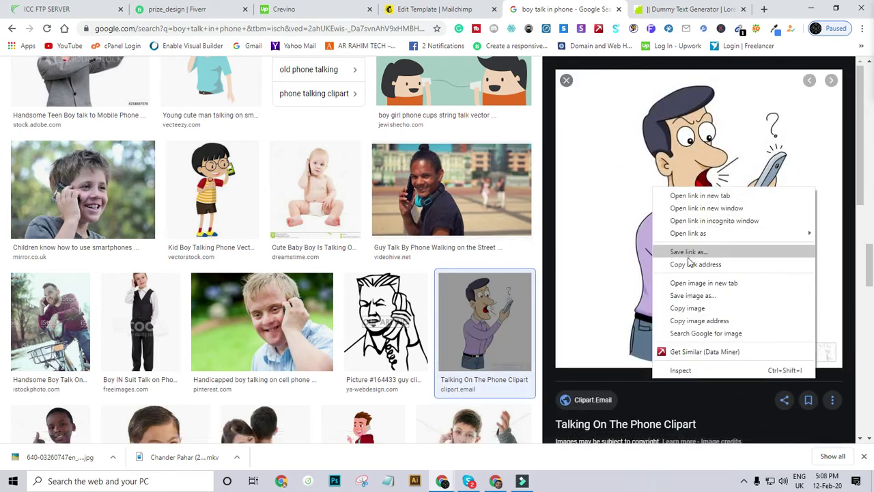
{"action": "left_click", "coordinate": [693, 296]}
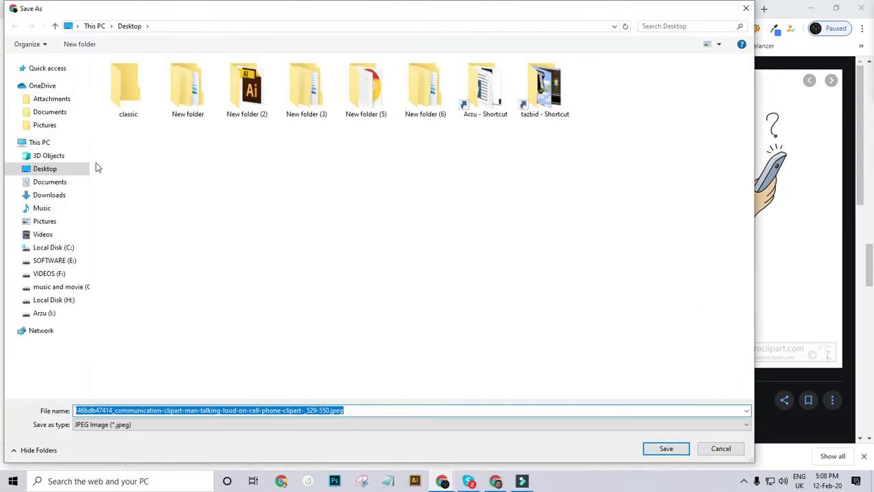
{"action": "left_click", "coordinate": [664, 451]}
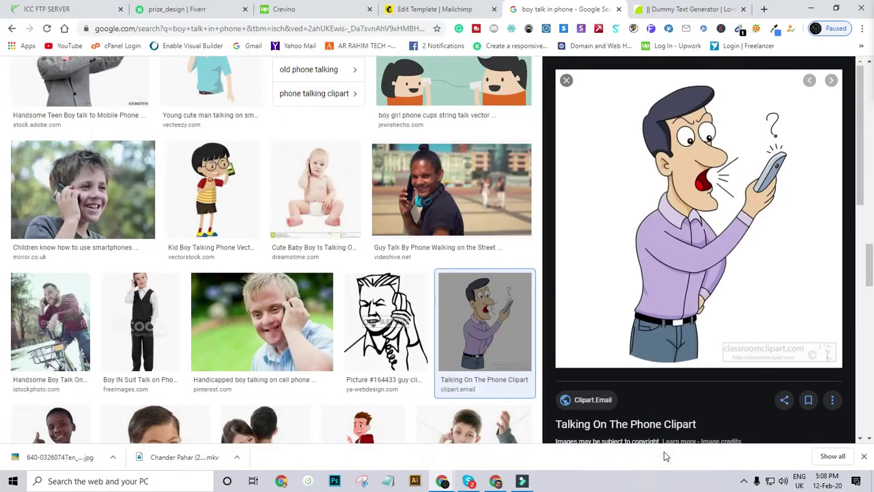
Switch to the Mailchimp template and open the Content Studio to replace the model_stripedtank.png image beside the 50% OFF block.
{"action": "left_click", "coordinate": [429, 9]}
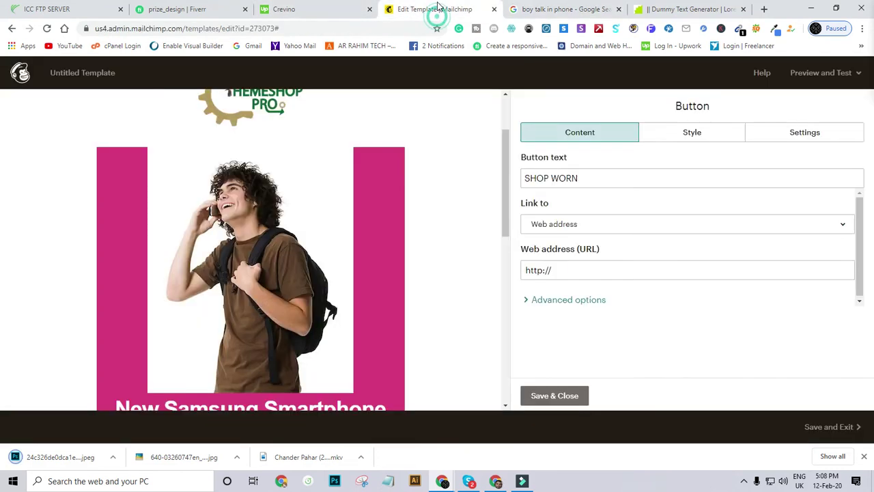
{"action": "scroll", "coordinate": [306, 394], "scroll_direction": "down", "scroll_amount": 4}
{"action": "scroll", "coordinate": [306, 395], "scroll_direction": "down", "scroll_amount": 3}
{"action": "scroll", "coordinate": [324, 276], "scroll_direction": "up", "scroll_amount": 1}
{"action": "left_click", "coordinate": [345, 136]}
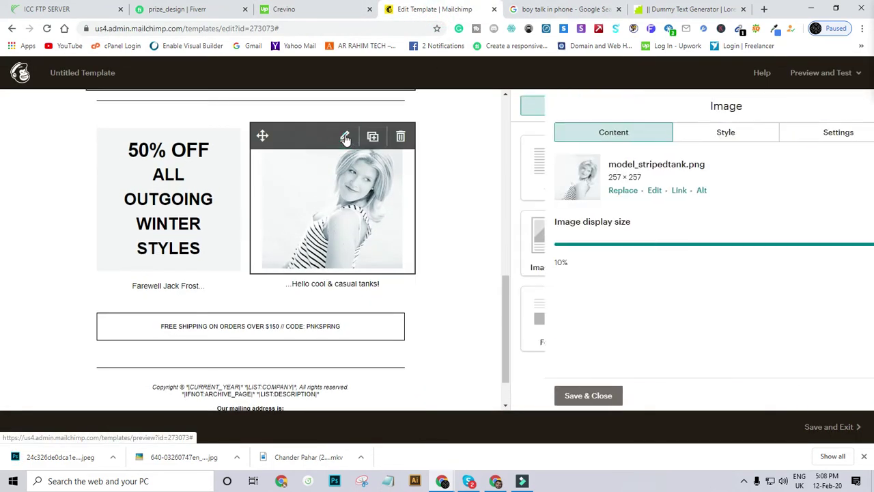
{"action": "left_click", "coordinate": [588, 190]}
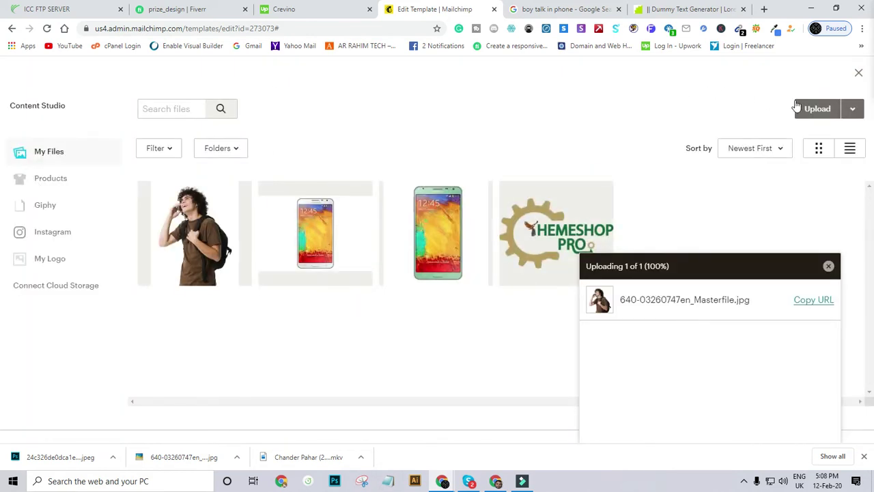
Upload the phone clipart JPEG from the Desktop to the Content Studio and select it, leaving the file filters unset.
{"action": "left_click", "coordinate": [825, 110]}
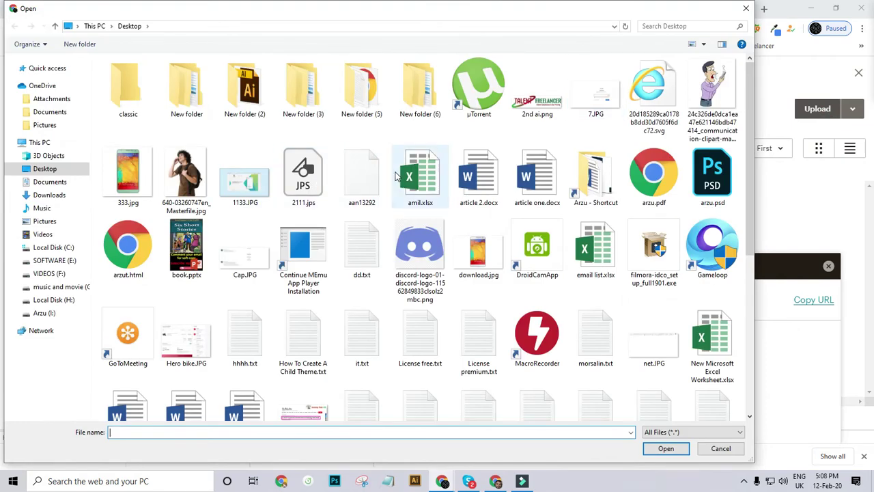
{"action": "left_click", "coordinate": [712, 96]}
{"action": "left_click", "coordinate": [661, 451]}
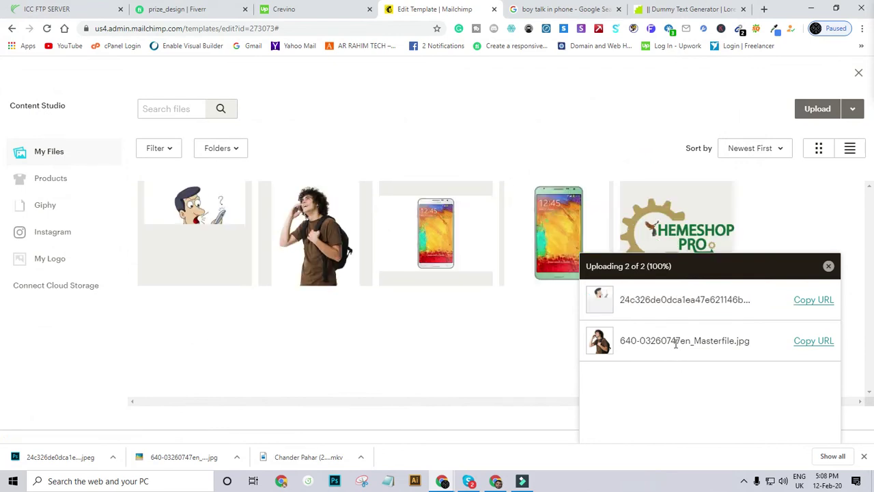
{"action": "left_click", "coordinate": [167, 243]}
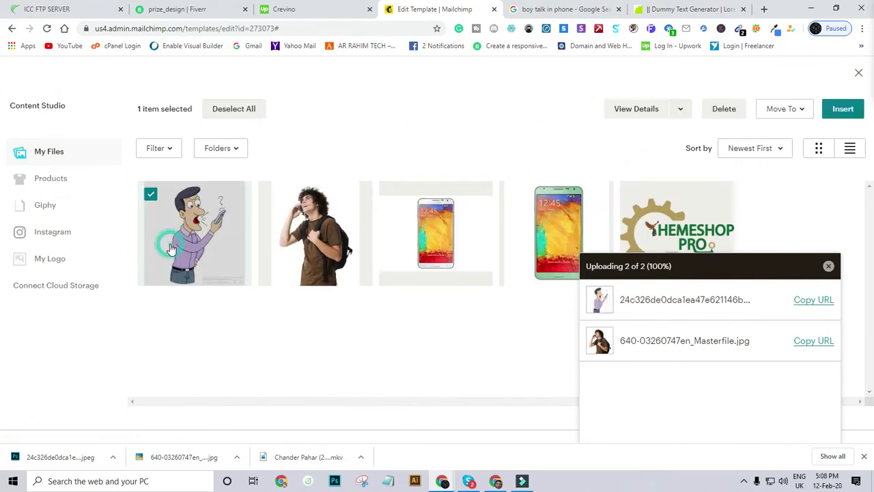
{"action": "left_click", "coordinate": [171, 151]}
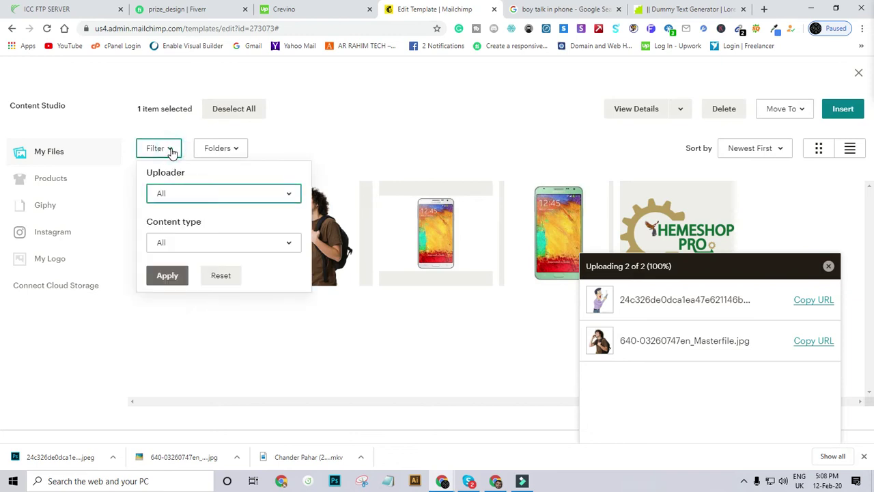
{"action": "left_click", "coordinate": [171, 149]}
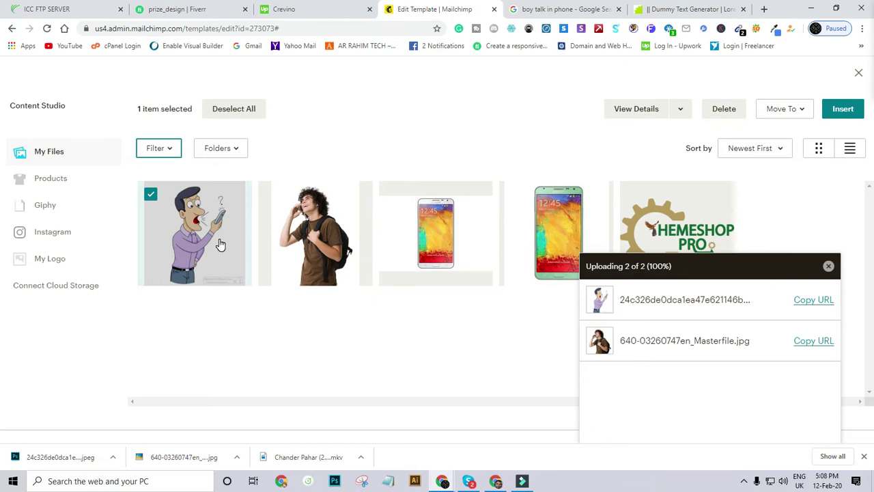
Switch to the desktop, move the phone clipart file to an empty area and open it in Photoshop.
{"action": "left_click", "coordinate": [812, 8]}
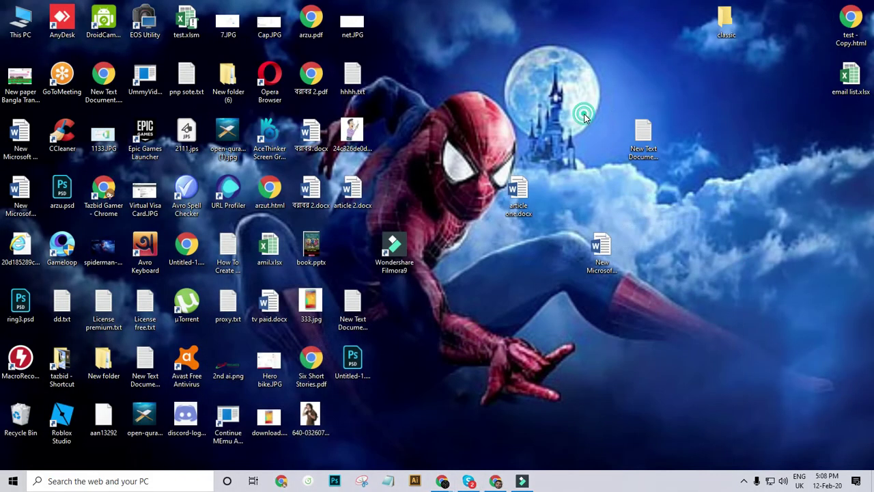
{"action": "left_click_drag", "start_coordinate": [349, 136], "coordinate": [471, 78]}
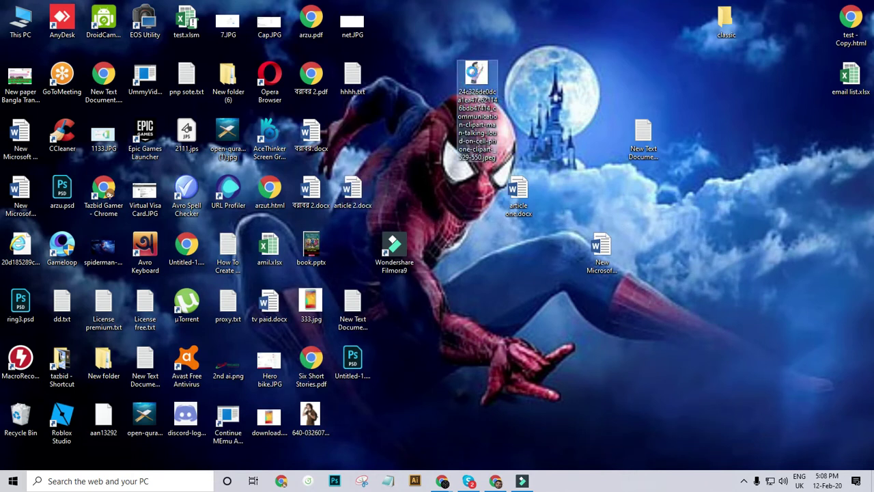
{"action": "right_click", "coordinate": [476, 76]}
{"action": "mouse_move", "coordinate": [495, 316]}
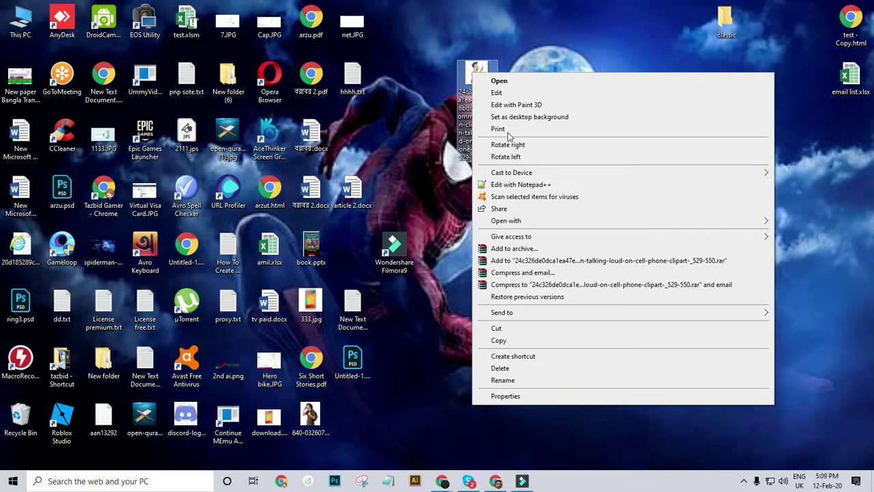
{"action": "left_click", "coordinate": [490, 93]}
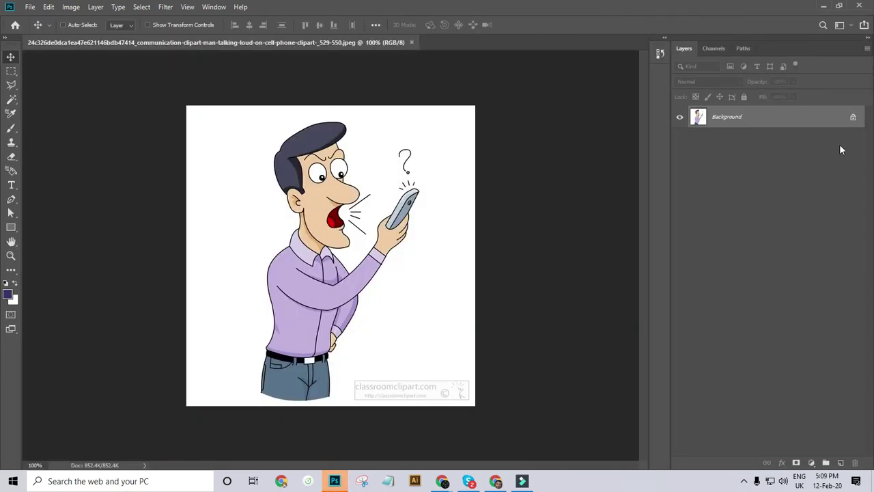
Unlock the clipart's Background layer so that it becomes a regular layer.
{"action": "left_click", "coordinate": [853, 117]}
{"action": "left_click", "coordinate": [854, 118]}
{"action": "left_click", "coordinate": [853, 118]}
{"action": "left_click", "coordinate": [595, 132]}
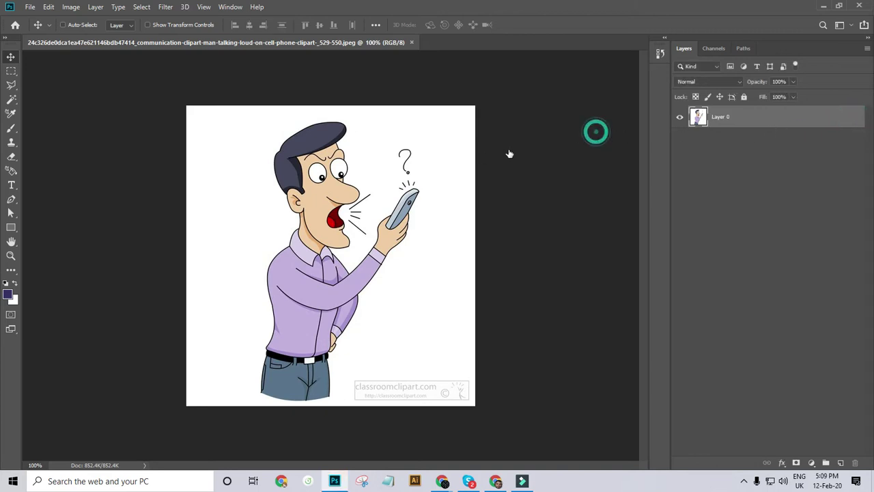
{"action": "double_click", "coordinate": [400, 205]}
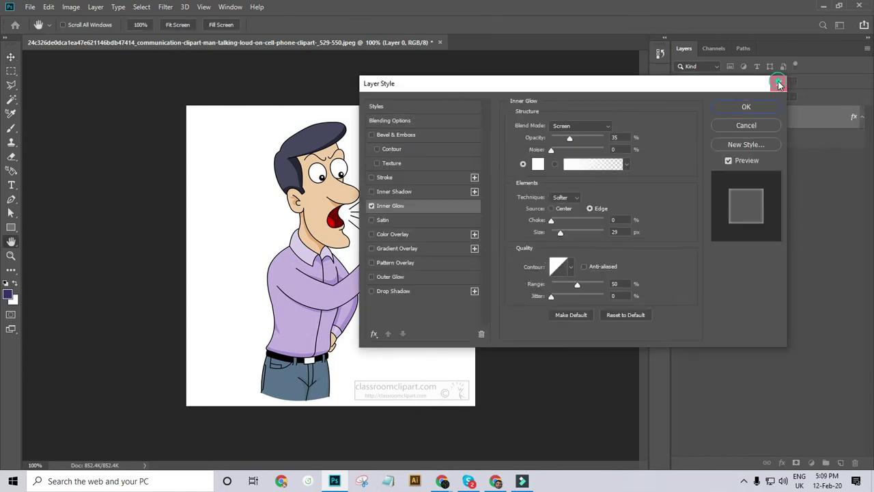
{"action": "left_click", "coordinate": [779, 82]}
{"action": "left_click", "coordinate": [613, 99]}
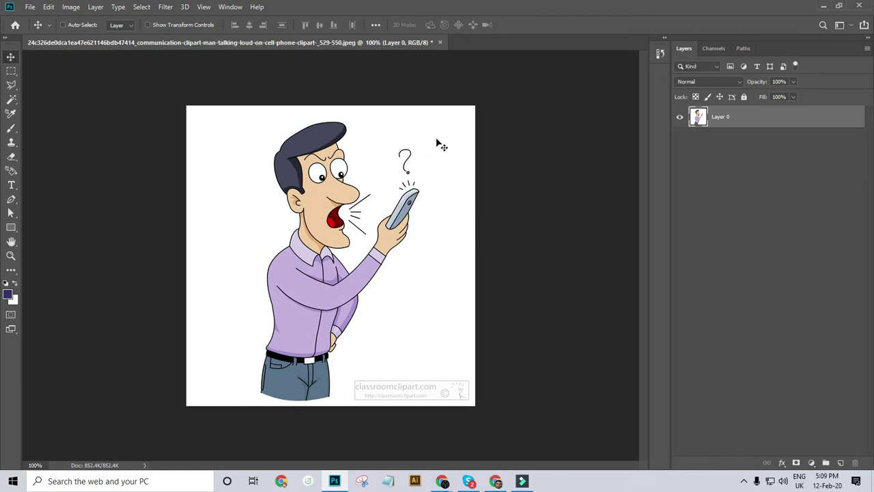
Flip the clipart layer horizontally with Free Transform, apply the transformation, and show the rulers.
{"action": "key", "text": "ctrl+t"}
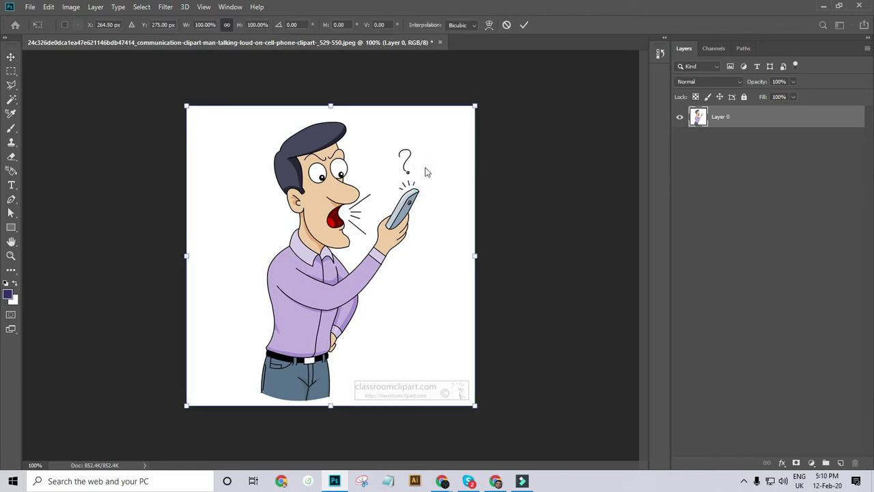
{"action": "key", "text": "ctrl+r"}
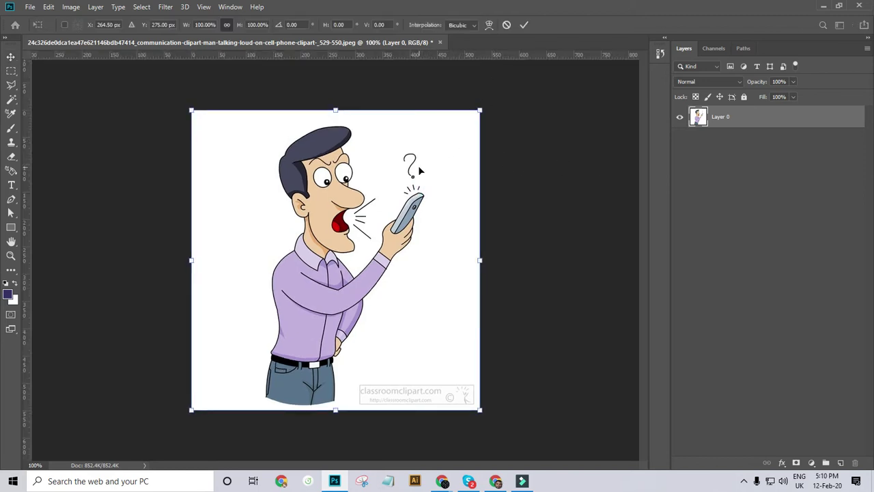
{"action": "right_click", "coordinate": [419, 166]}
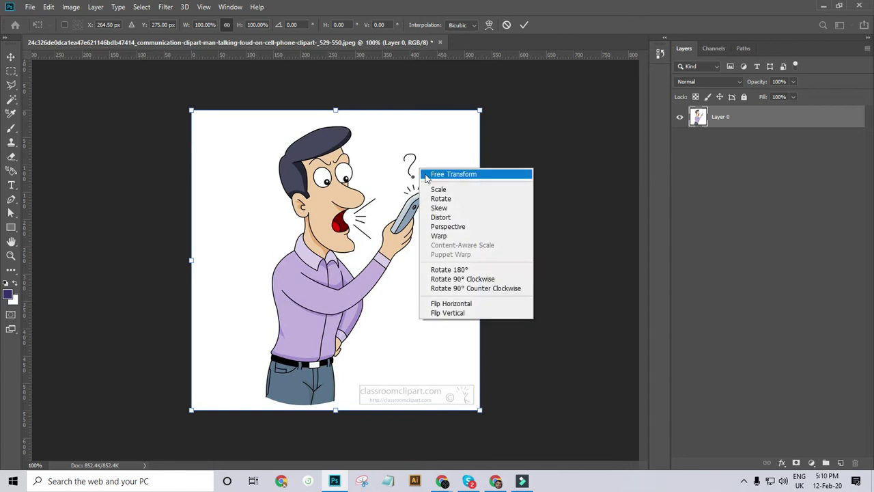
{"action": "left_click", "coordinate": [446, 306]}
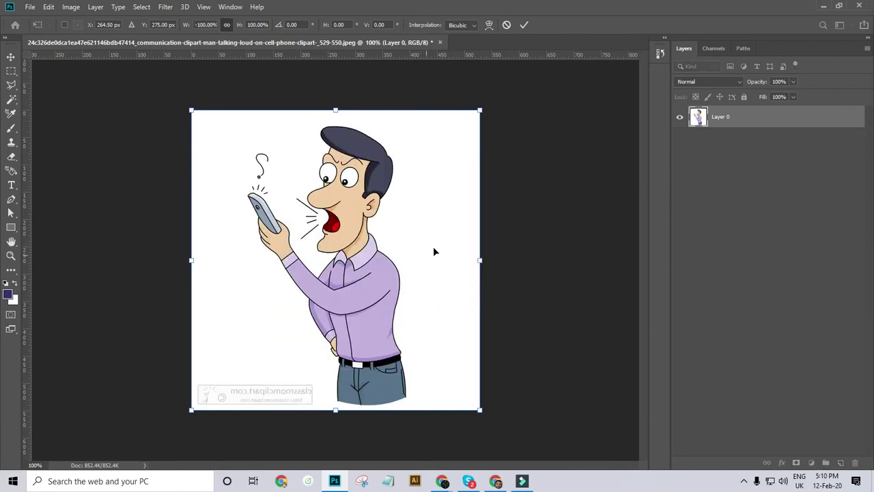
{"action": "left_click", "coordinate": [523, 25]}
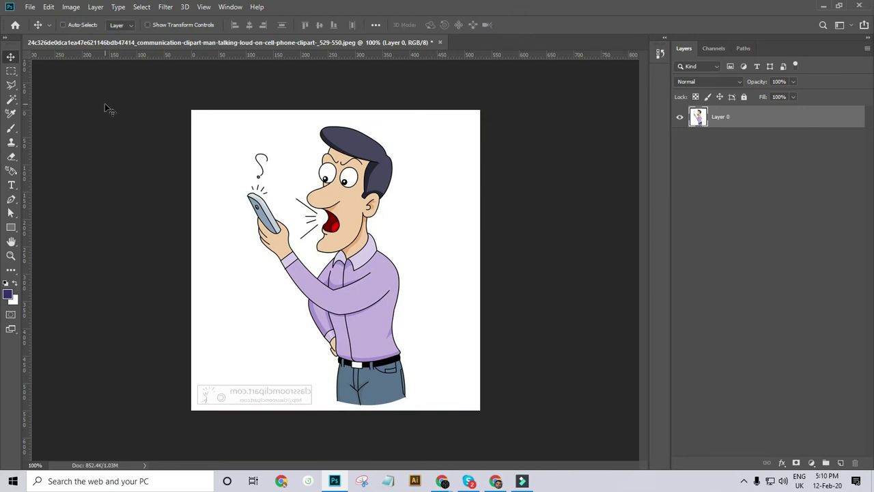
Save the flipped clipart to the Desktop as a JPEG under its suggested file name, with quality 12 (Maximum) and Progressive format.
{"action": "key", "text": "ctrl"}
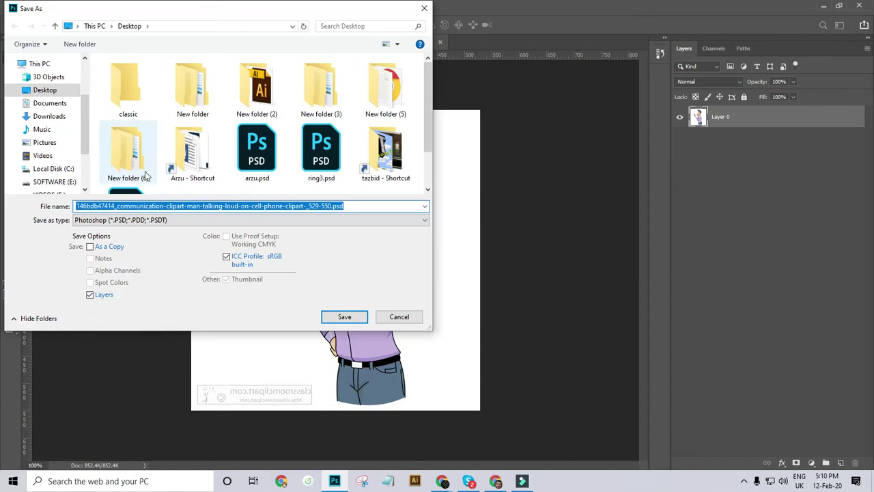
{"action": "left_click", "coordinate": [166, 221]}
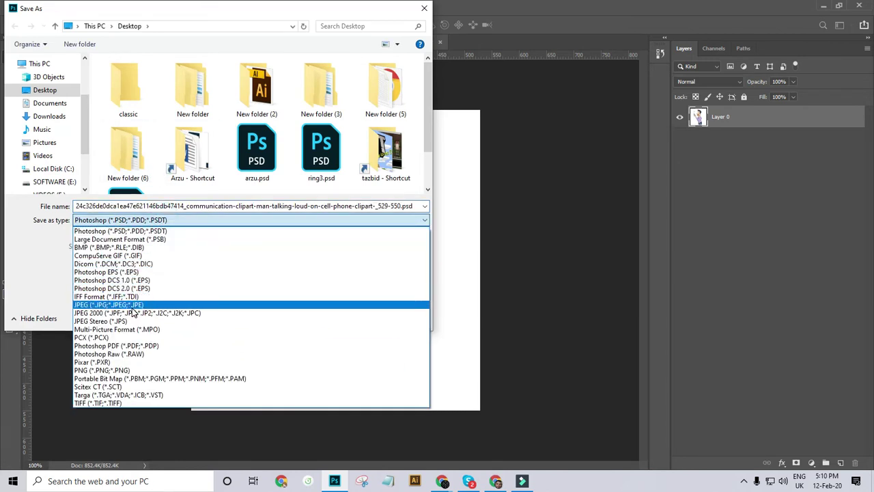
{"action": "left_click", "coordinate": [130, 305]}
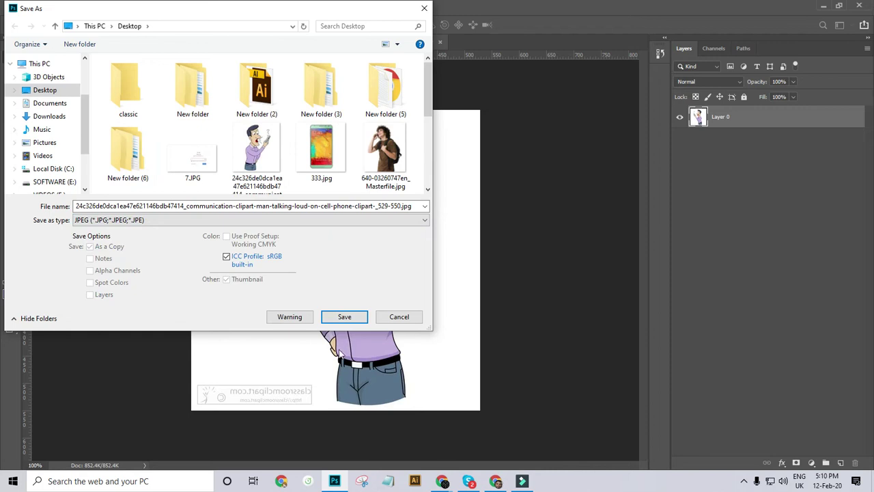
{"action": "left_click", "coordinate": [345, 317]}
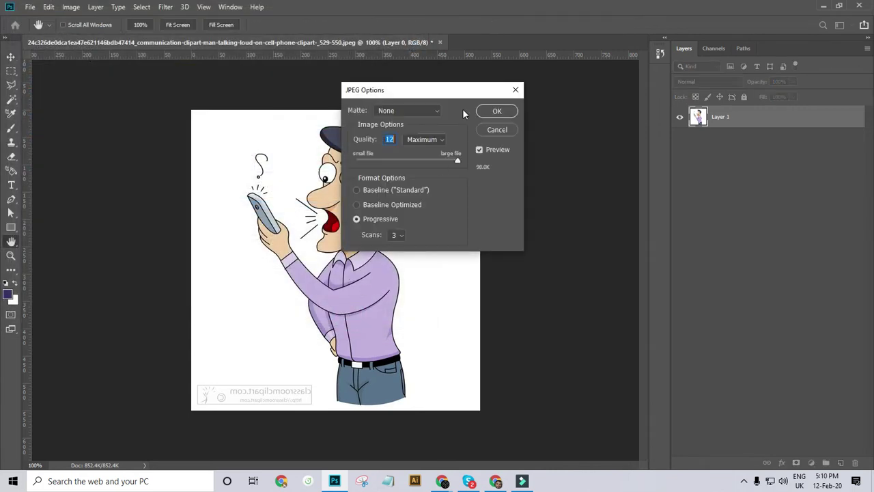
{"action": "left_click", "coordinate": [506, 114]}
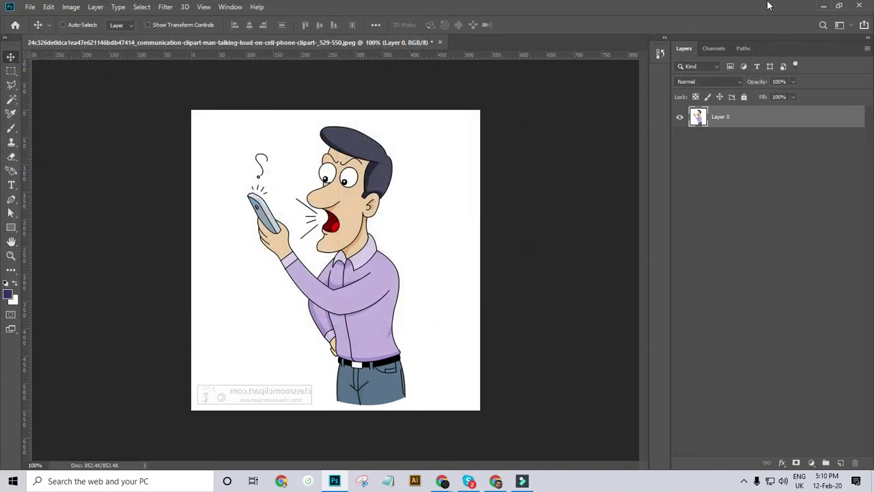
Switch to the desktop and delete the original, unflipped phone clipart .jpeg file.
{"action": "left_click", "coordinate": [824, 5]}
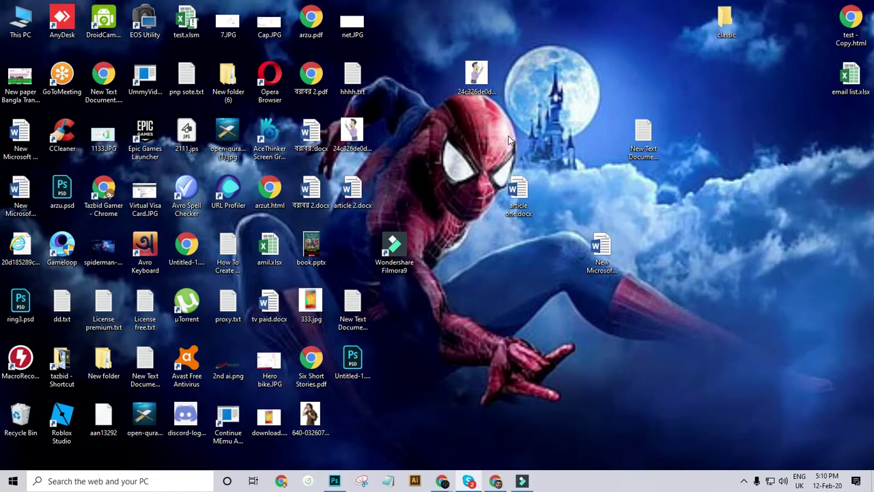
{"action": "double_click", "coordinate": [478, 78]}
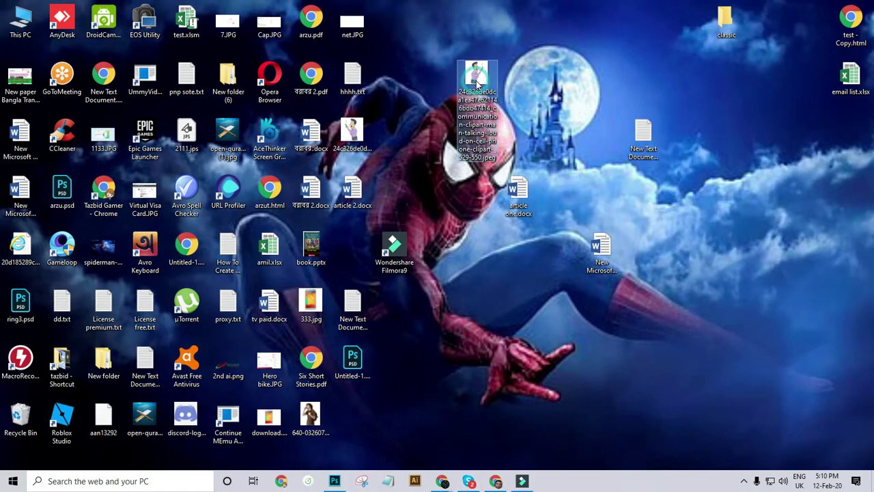
{"action": "key", "text": "Delete"}
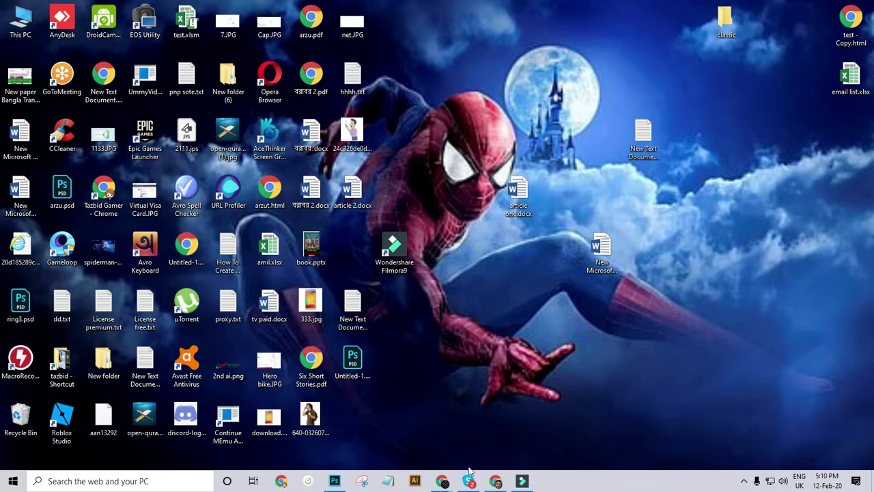
Switch back to the Mailchimp template, close the Content Studio and reopen it to replace the model_stripedtank.png image.
{"action": "mouse_move", "coordinate": [442, 481]}
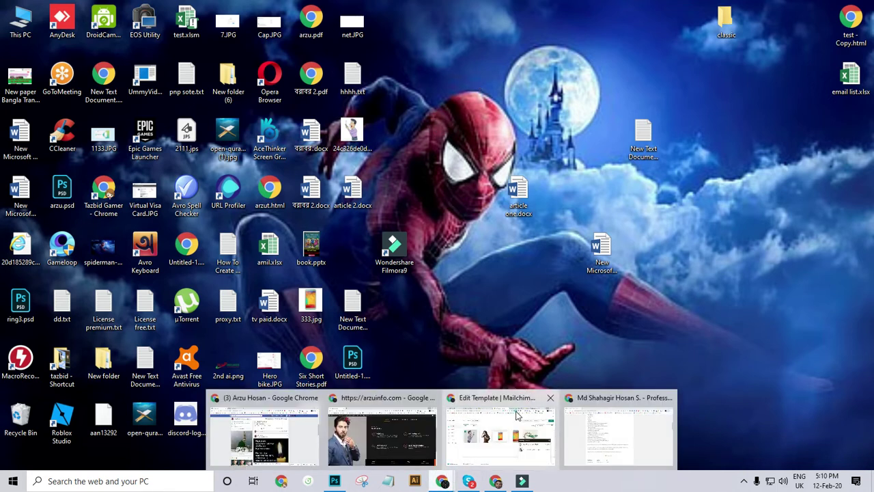
{"action": "left_click", "coordinate": [486, 408]}
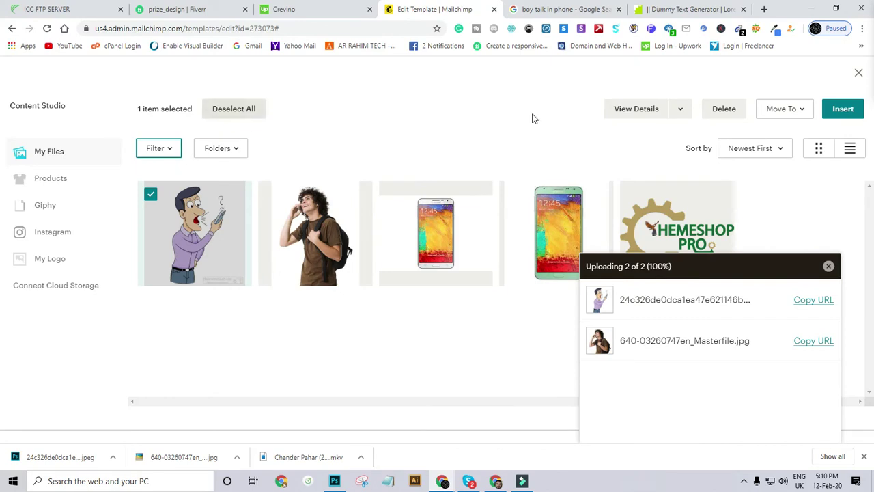
{"action": "left_click", "coordinate": [858, 72]}
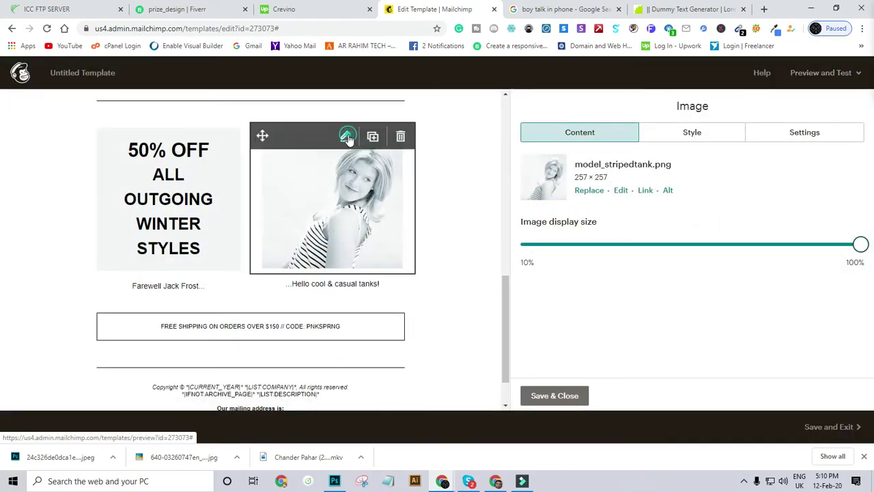
{"action": "left_click", "coordinate": [589, 192]}
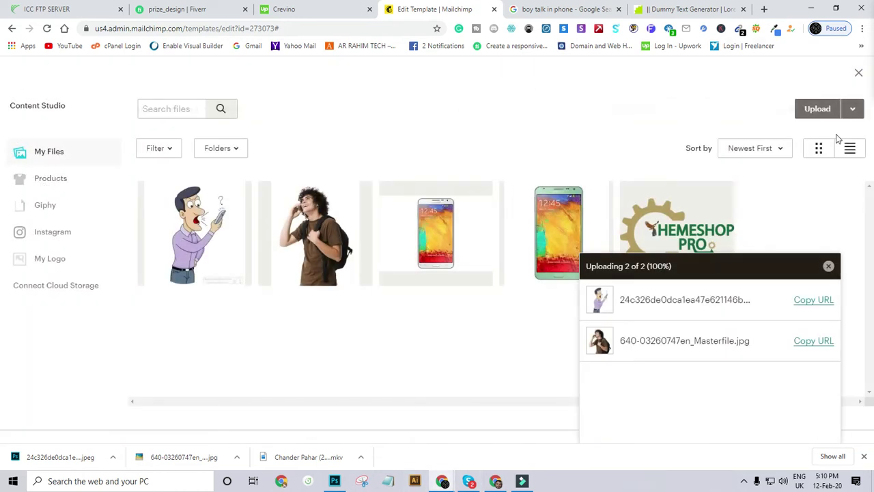
Upload the flipped phone clipart from the Desktop to the Content Studio and insert it as the replacement image.
{"action": "left_click", "coordinate": [810, 108]}
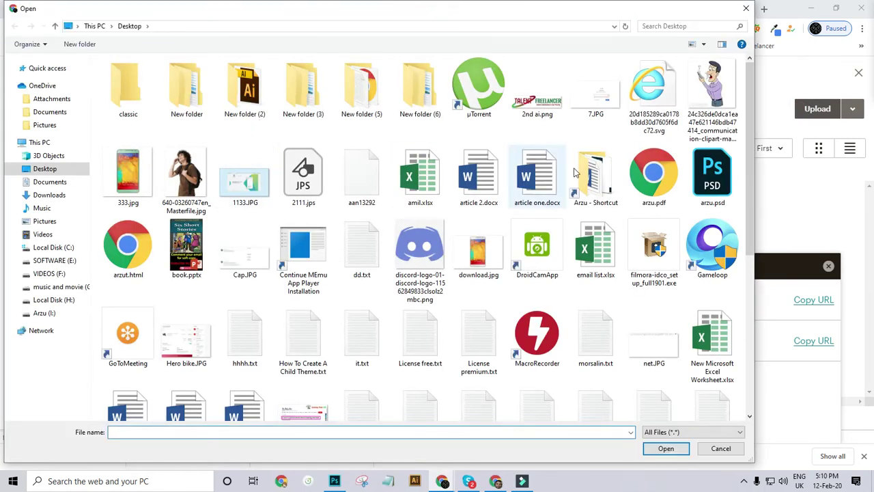
{"action": "left_click", "coordinate": [701, 96]}
{"action": "left_click", "coordinate": [666, 448]}
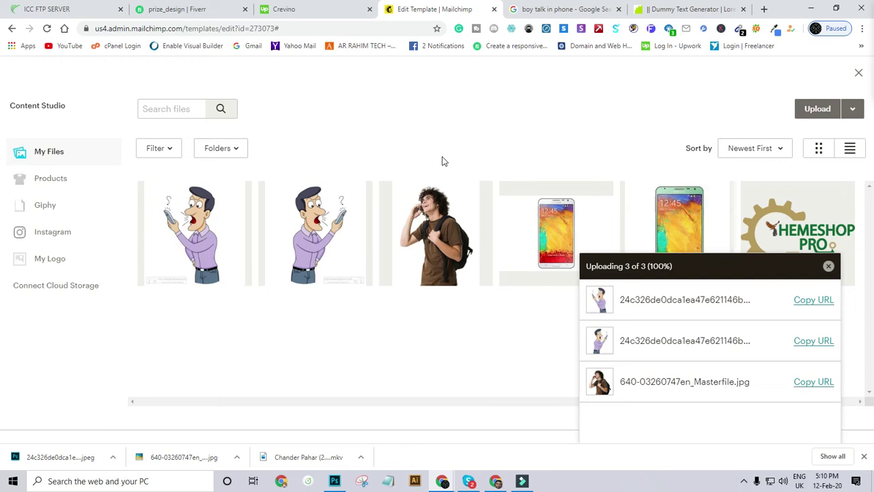
{"action": "left_click", "coordinate": [205, 225]}
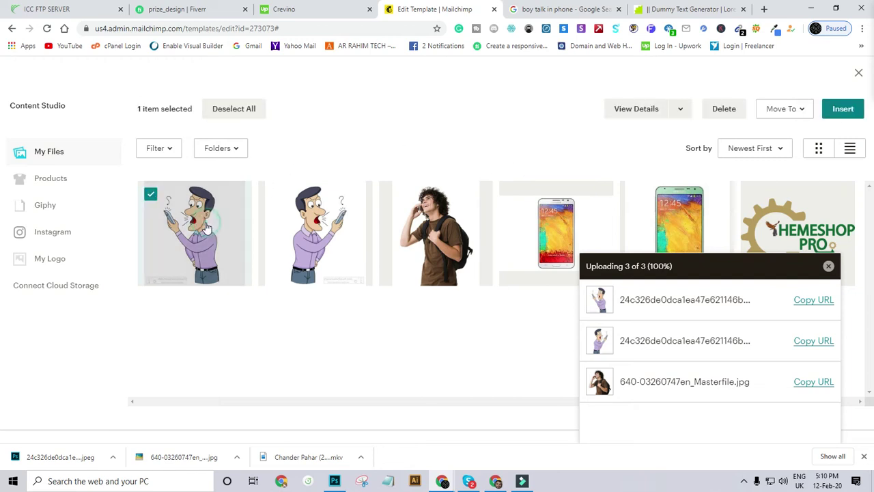
{"action": "left_click", "coordinate": [840, 111]}
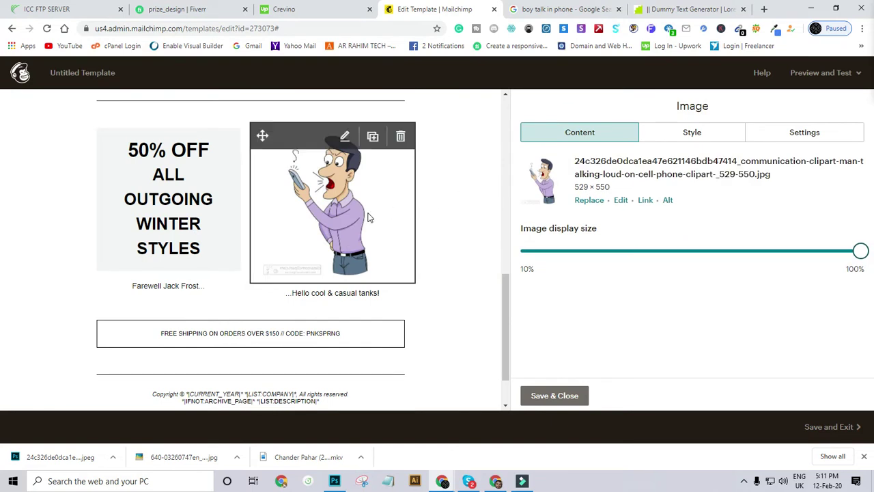
Change the heading of the "50% OFF" boxed text to "50% DISCOUNT".
{"action": "scroll", "coordinate": [371, 213], "scroll_direction": "down", "scroll_amount": 1}
{"action": "scroll", "coordinate": [371, 207], "scroll_direction": "up", "scroll_amount": 2}
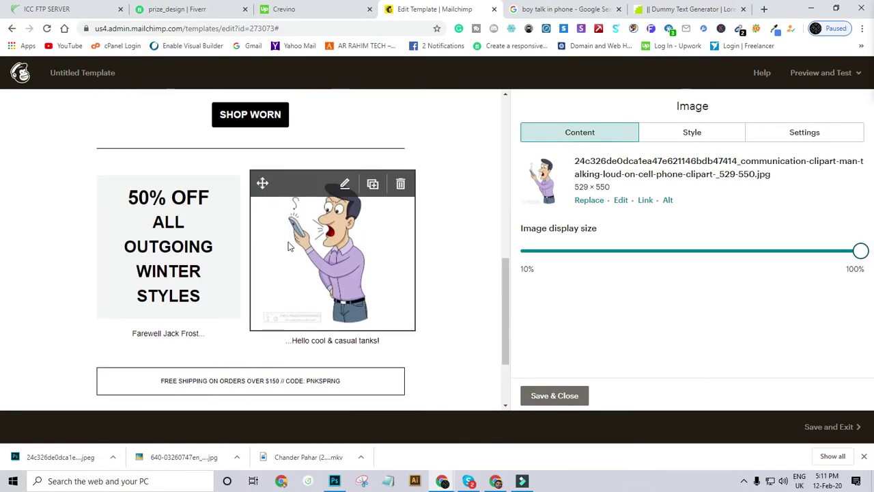
{"action": "left_click", "coordinate": [182, 225]}
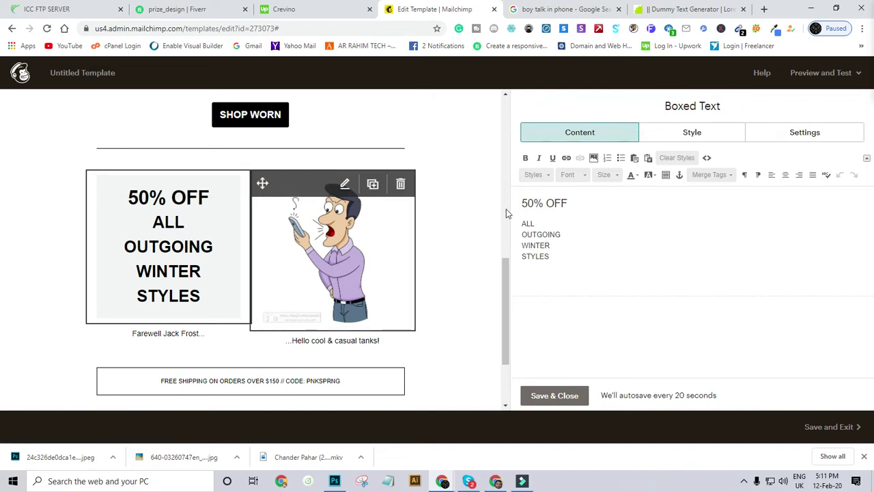
{"action": "left_click_drag", "start_coordinate": [519, 203], "coordinate": [562, 204]}
{"action": "left_click", "coordinate": [557, 220]}
{"action": "left_click_drag", "start_coordinate": [547, 203], "coordinate": [572, 201]}
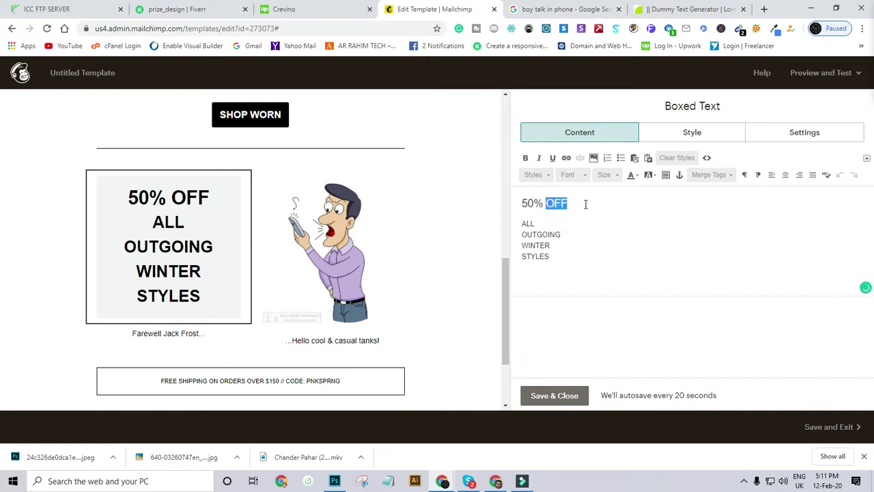
{"action": "type", "text": "D"}
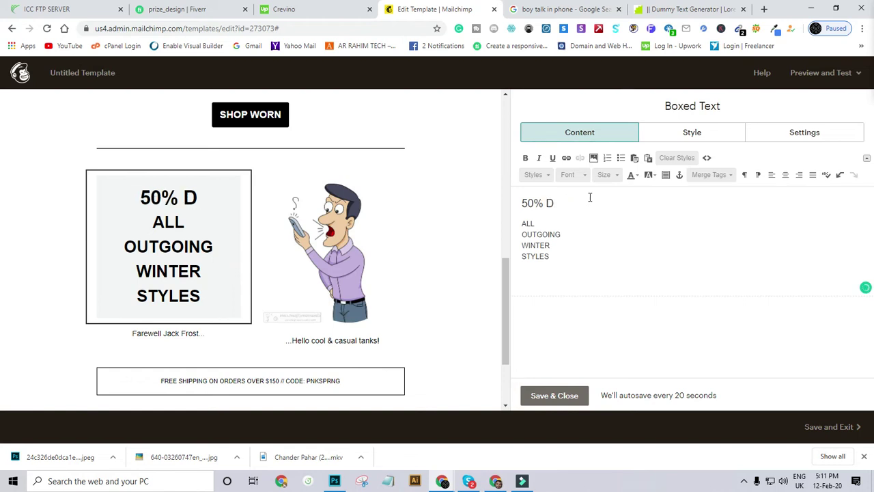
{"action": "type", "text": "ISCOUNT"}
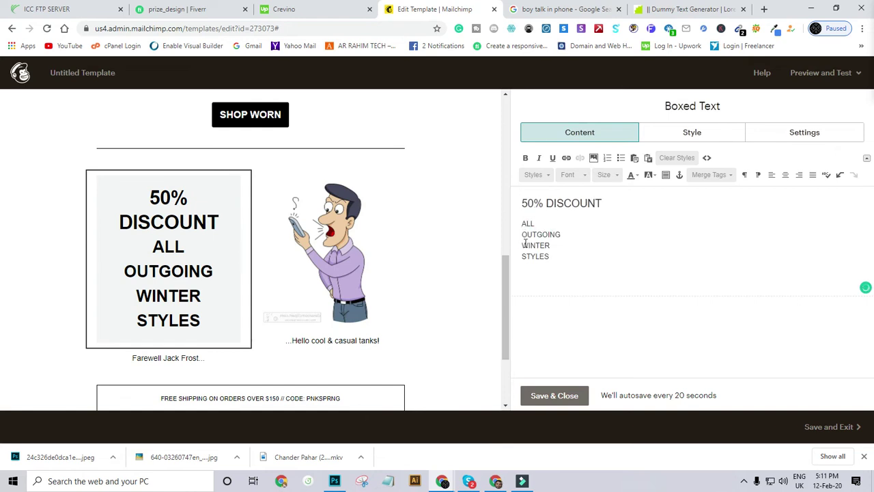
Replace "WINTER STYLES" in the discount boxed text with "SMARTPHONE".
{"action": "left_click_drag", "start_coordinate": [521, 245], "coordinate": [560, 254]}
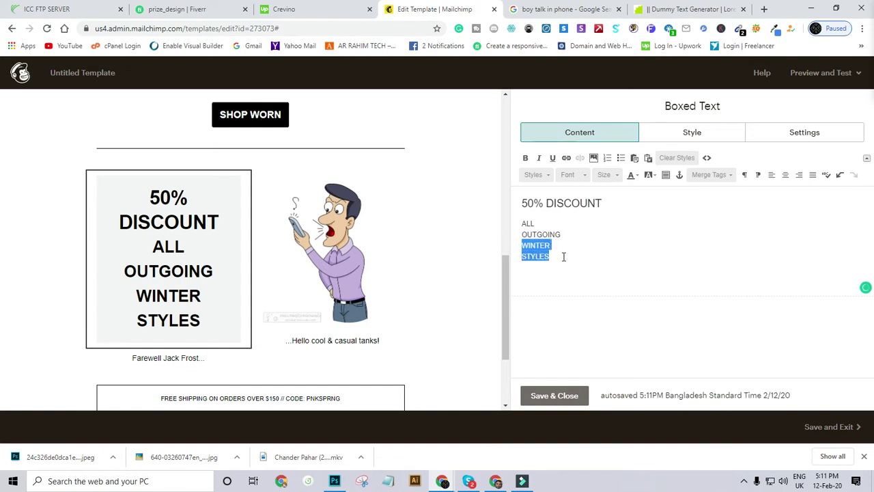
{"action": "type", "text": "S"}
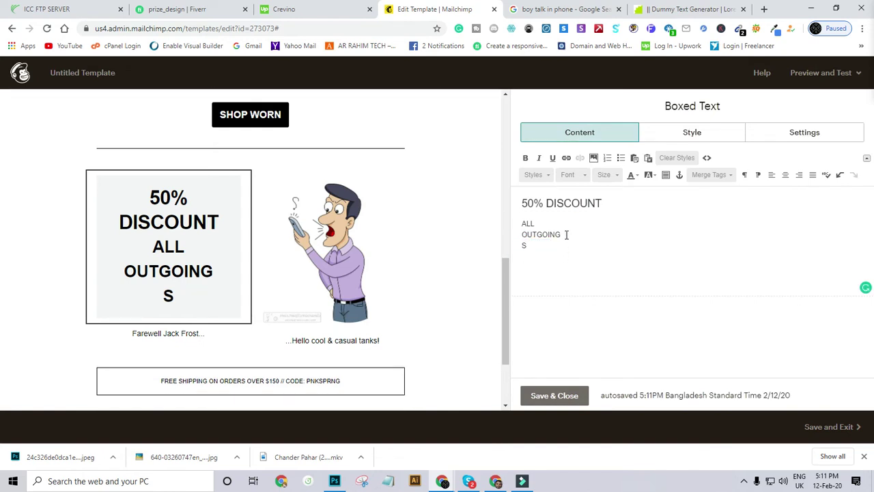
{"action": "type", "text": "N+"}
{"action": "key", "text": "BackSpace"}
{"action": "type", "text": "MAR"}
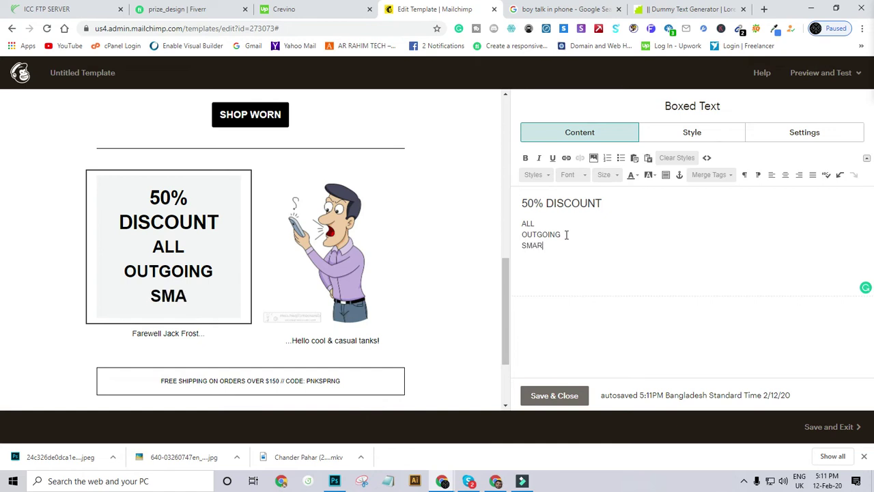
{"action": "type", "text": "TOHO"}
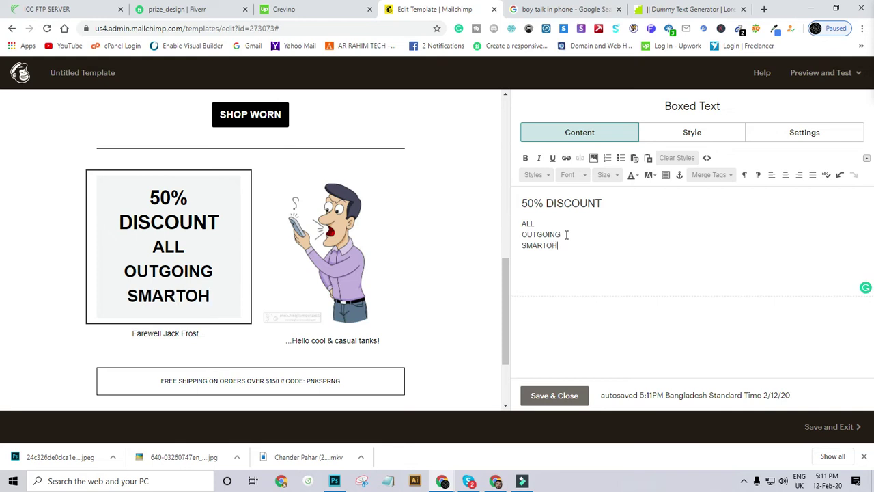
{"action": "key", "text": "BackSpace"}
{"action": "key", "text": "BackSpace"}
{"action": "key", "text": "BackSpace"}
{"action": "type", "text": "o"}
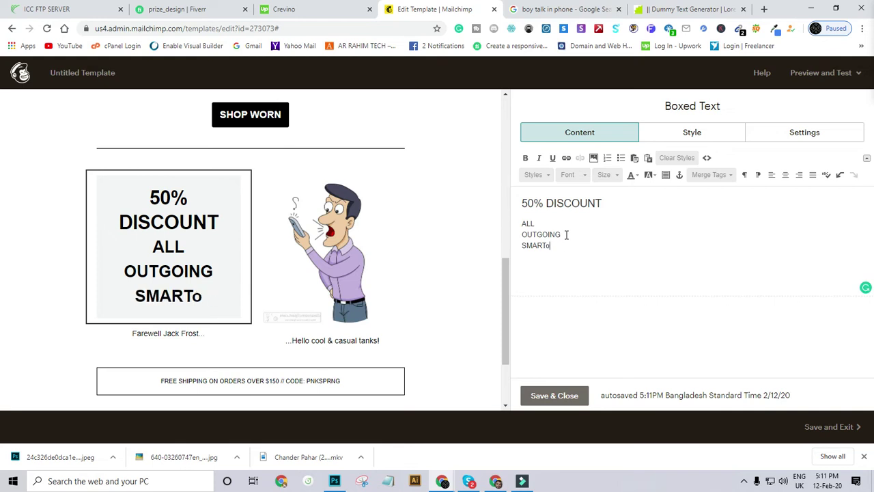
{"action": "key", "text": "BackSpace"}
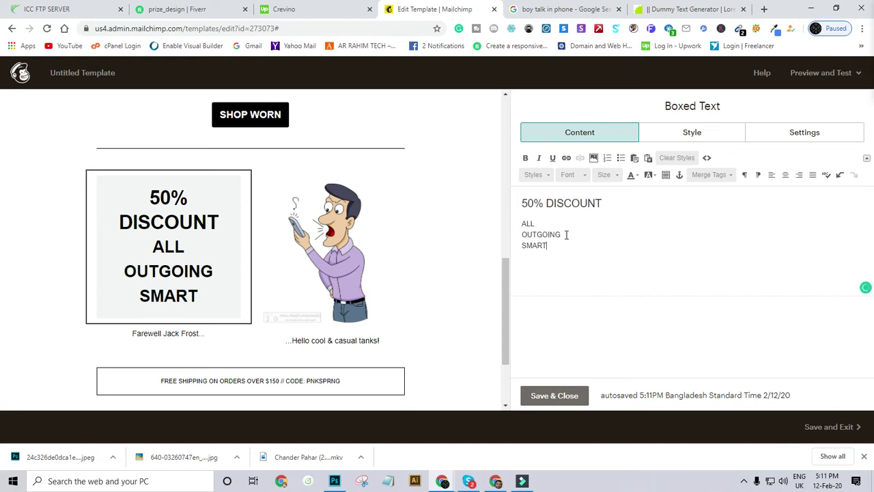
{"action": "type", "text": "PH"}
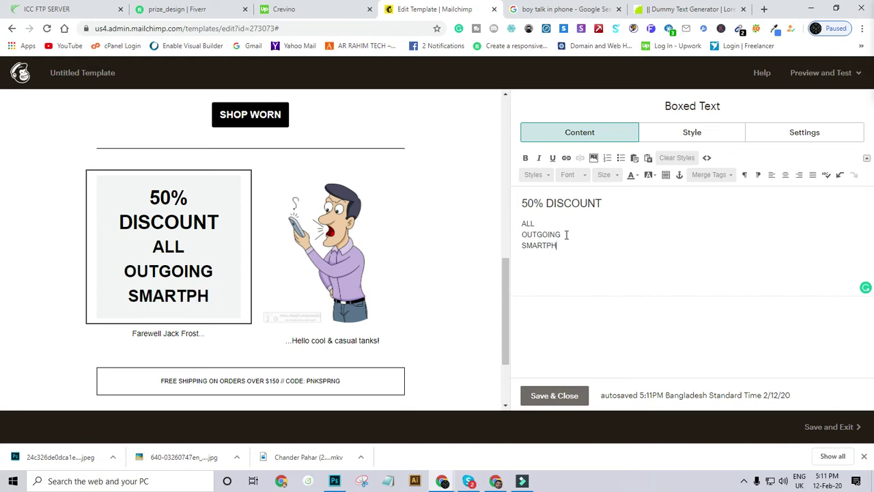
{"action": "type", "text": "ONE"}
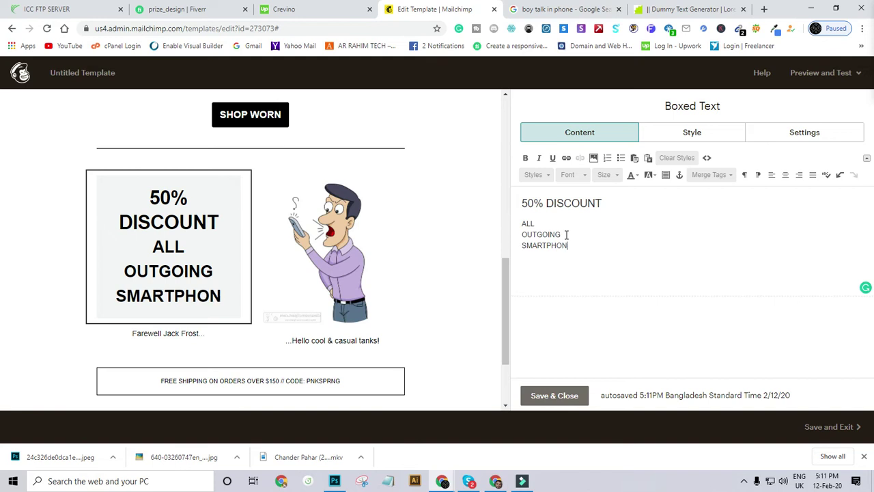
Delete the caption blocks "Farewell Jack Frost..." and "...Hello cool & casual tanks!" below the discount box and clipart.
{"action": "scroll", "coordinate": [270, 202], "scroll_direction": "down", "scroll_amount": 2}
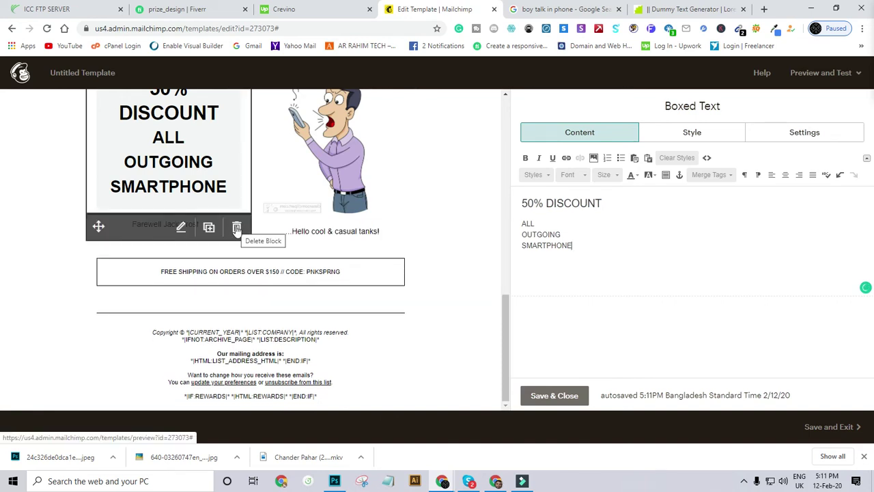
{"action": "left_click", "coordinate": [237, 227]}
{"action": "left_click", "coordinate": [310, 296]}
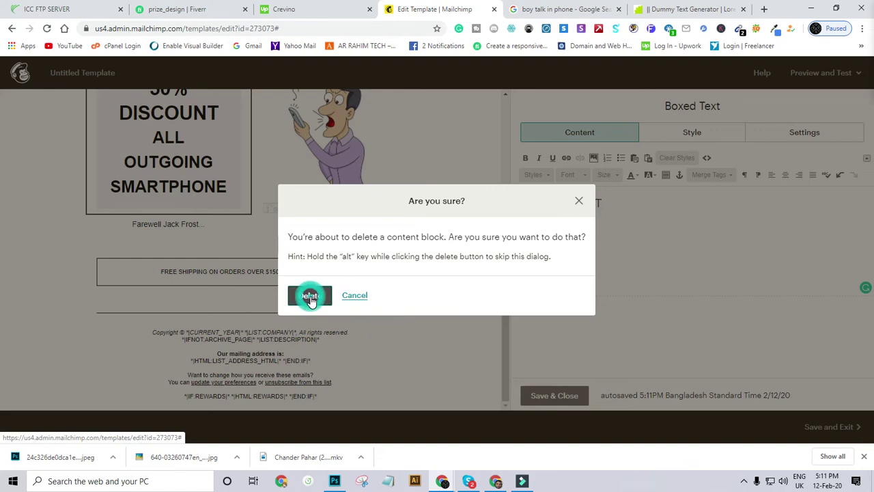
{"action": "left_click", "coordinate": [401, 235]}
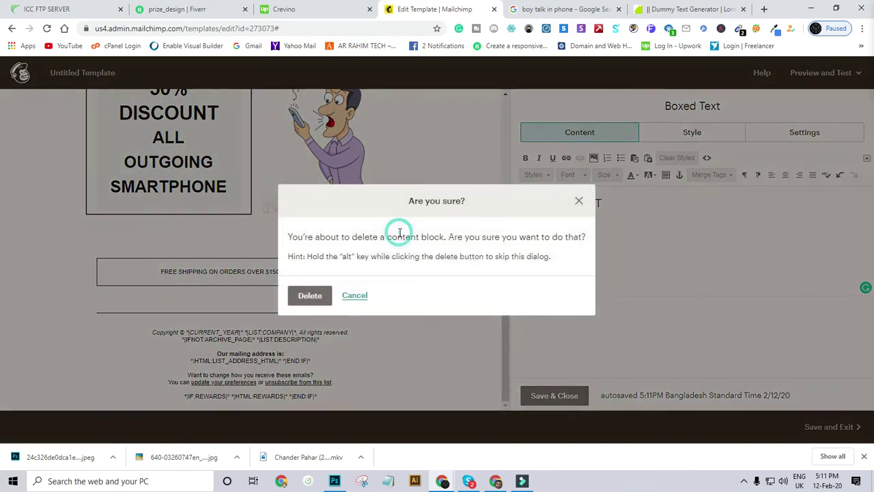
{"action": "left_click", "coordinate": [309, 295]}
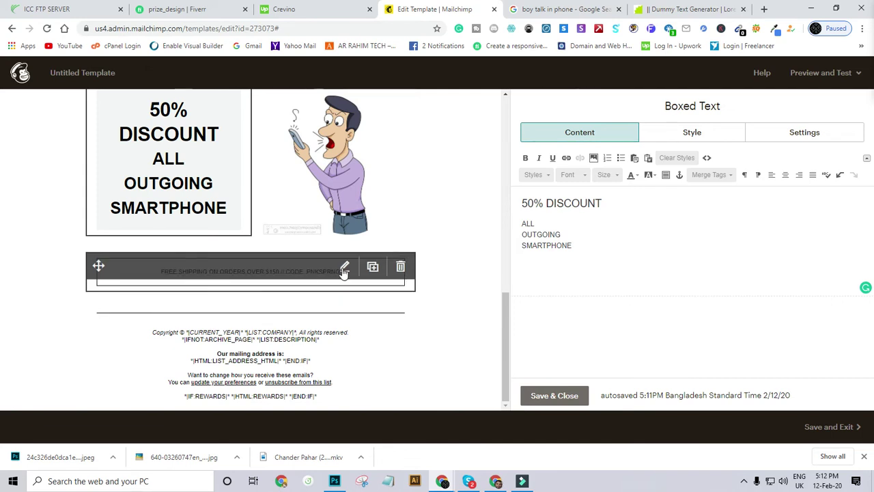
Open the free shipping boxed text for editing and review the whole email template from the logo to the footer.
{"action": "left_click", "coordinate": [344, 266]}
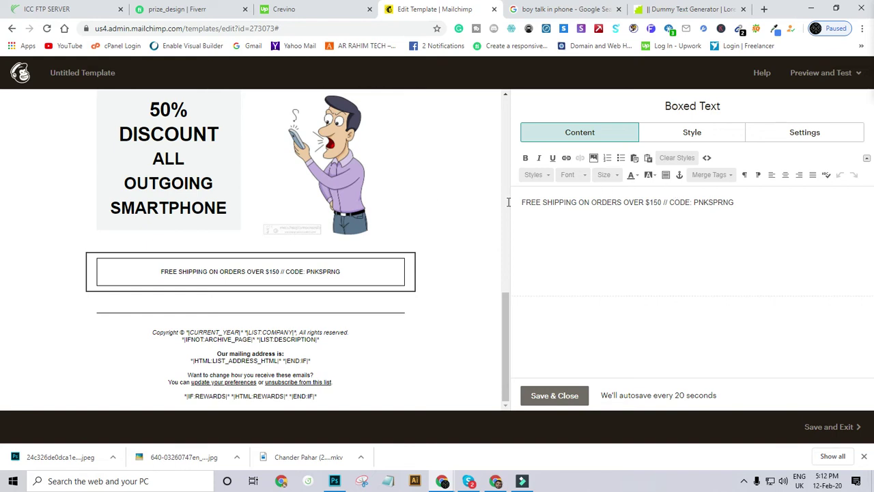
{"action": "scroll", "coordinate": [267, 151], "scroll_direction": "up", "scroll_amount": 10}
{"action": "scroll", "coordinate": [269, 146], "scroll_direction": "up", "scroll_amount": 1}
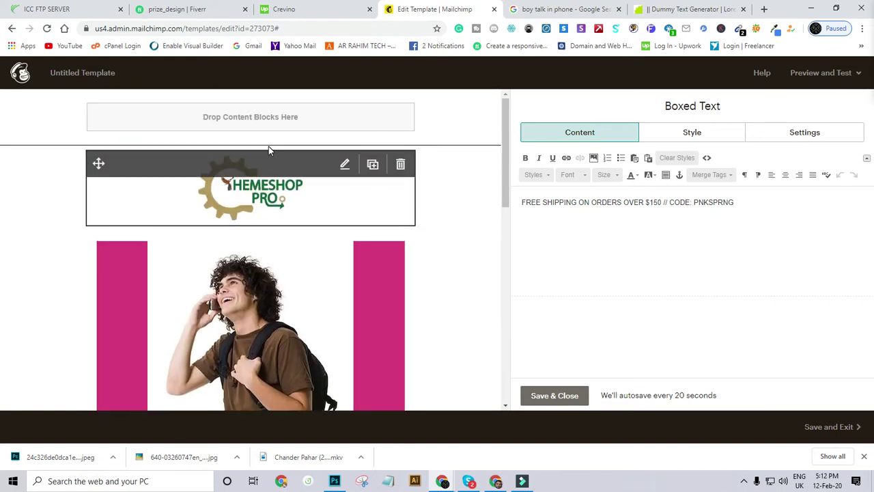
{"action": "scroll", "coordinate": [268, 144], "scroll_direction": "down", "scroll_amount": 2}
{"action": "scroll", "coordinate": [268, 144], "scroll_direction": "down", "scroll_amount": 4}
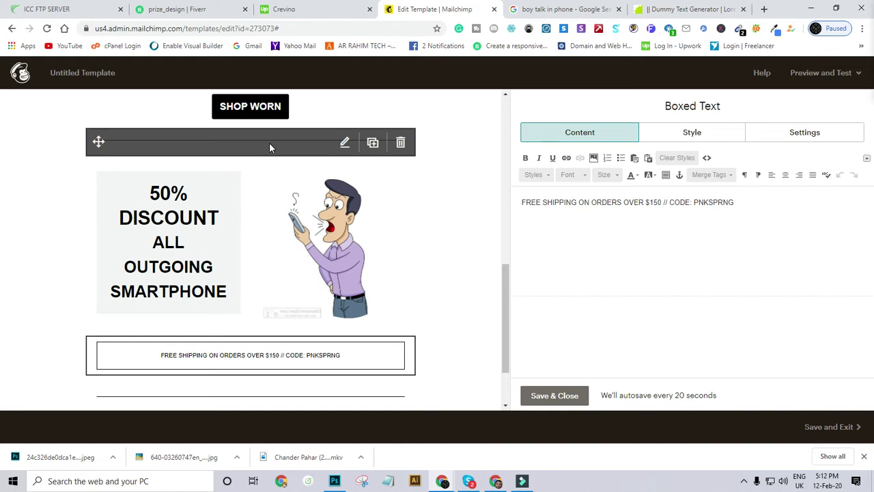
{"action": "scroll", "coordinate": [269, 142], "scroll_direction": "down", "scroll_amount": 1}
{"action": "scroll", "coordinate": [255, 130], "scroll_direction": "up", "scroll_amount": 4}
{"action": "scroll", "coordinate": [255, 130], "scroll_direction": "up", "scroll_amount": 3}
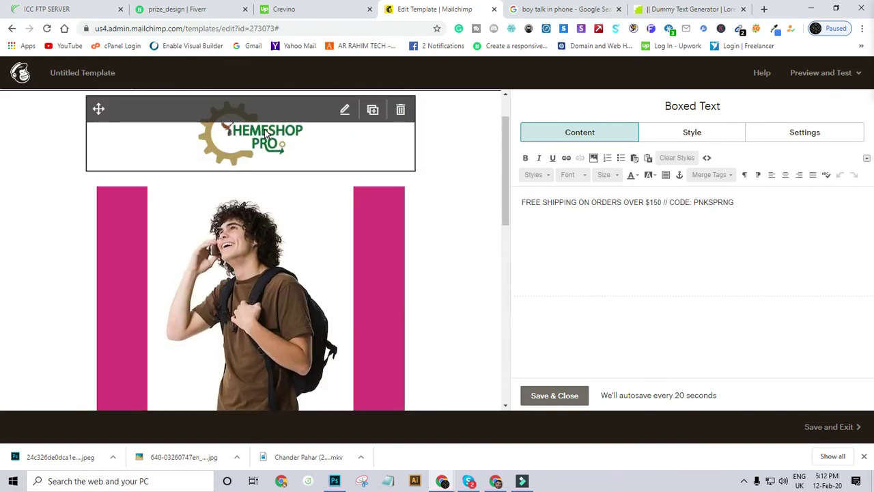
{"action": "scroll", "coordinate": [264, 128], "scroll_direction": "down", "scroll_amount": 3}
{"action": "scroll", "coordinate": [264, 135], "scroll_direction": "down", "scroll_amount": 4}
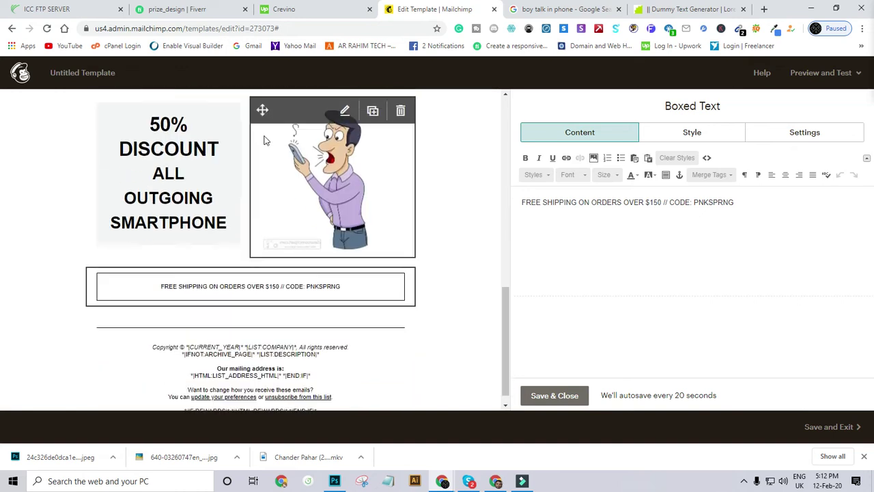
{"action": "scroll", "coordinate": [264, 137], "scroll_direction": "up", "scroll_amount": 4}
{"action": "scroll", "coordinate": [265, 138], "scroll_direction": "up", "scroll_amount": 5}
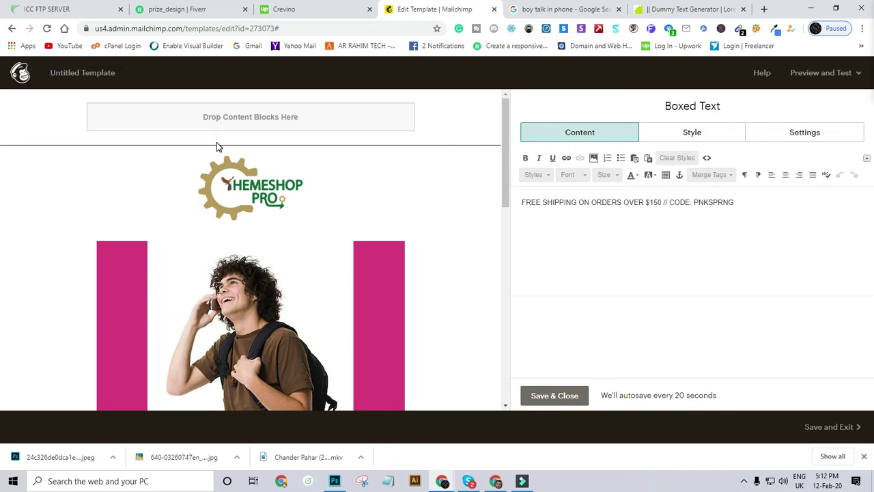
{"action": "scroll", "coordinate": [218, 145], "scroll_direction": "down", "scroll_amount": 6}
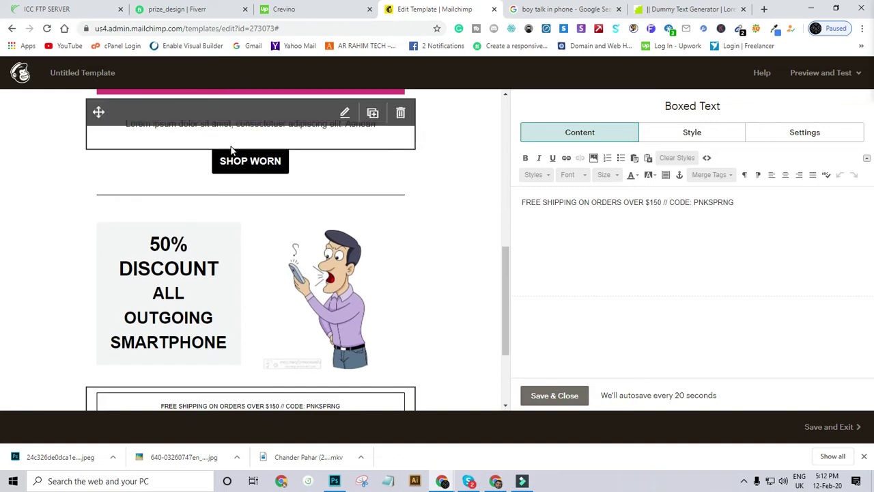
{"action": "scroll", "coordinate": [230, 150], "scroll_direction": "down", "scroll_amount": 2}
{"action": "scroll", "coordinate": [232, 153], "scroll_direction": "up", "scroll_amount": 8}
{"action": "scroll", "coordinate": [217, 157], "scroll_direction": "up", "scroll_amount": 2}
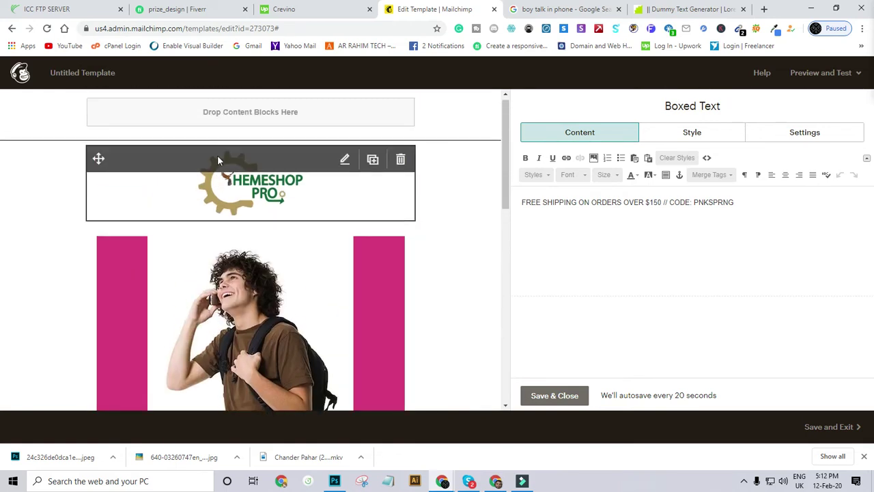
{"action": "scroll", "coordinate": [247, 116], "scroll_direction": "down", "scroll_amount": 8}
{"action": "scroll", "coordinate": [249, 121], "scroll_direction": "up", "scroll_amount": 1}
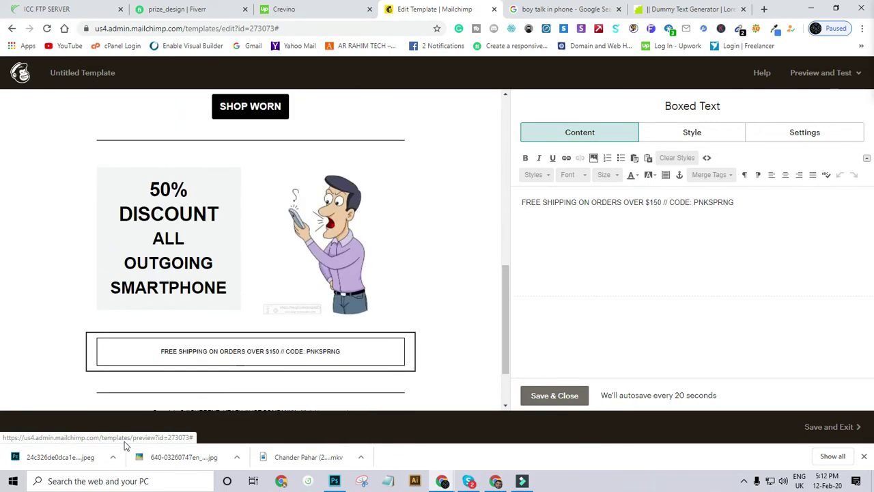
{"action": "scroll", "coordinate": [287, 293], "scroll_direction": "down", "scroll_amount": 2}
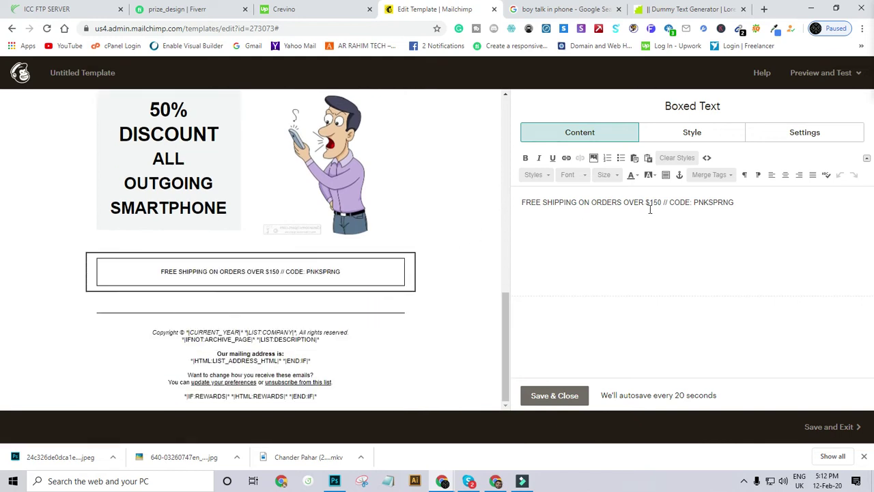
Delete the entire free shipping line from the boxed text above the footer.
{"action": "left_click", "coordinate": [745, 199]}
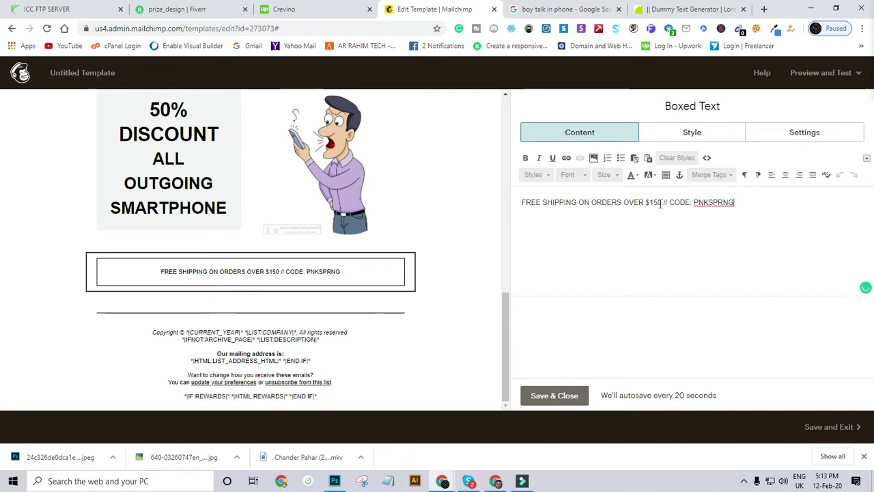
{"action": "left_click_drag", "start_coordinate": [736, 205], "coordinate": [507, 206]}
{"action": "key", "text": "BackSpace"}
Copy the selected first Lorem ipsum line from the dummy text generator and paste it into the empty boxed text in Mailchimp.
{"action": "left_click", "coordinate": [690, 9]}
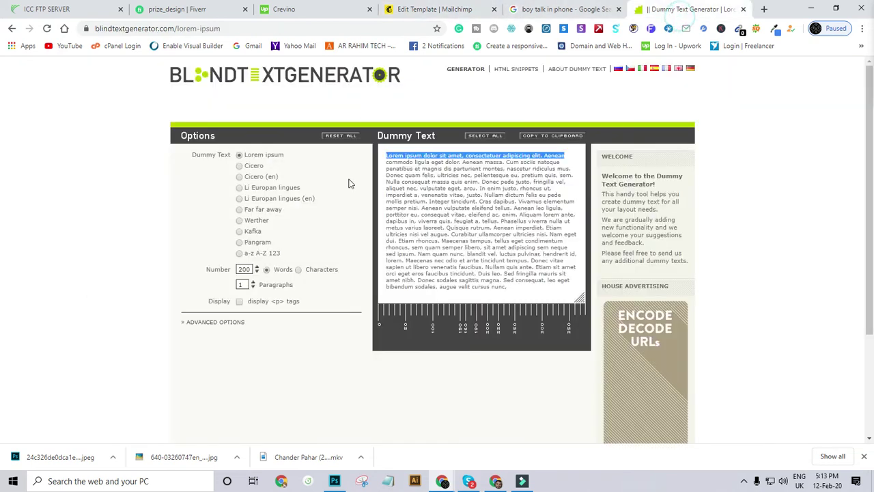
{"action": "right_click", "coordinate": [415, 153]}
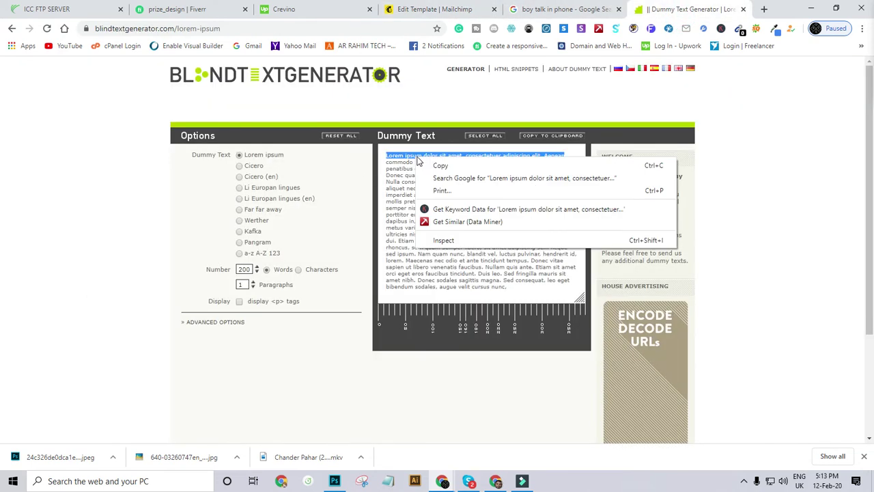
{"action": "left_click", "coordinate": [440, 166]}
{"action": "left_click", "coordinate": [464, 9]}
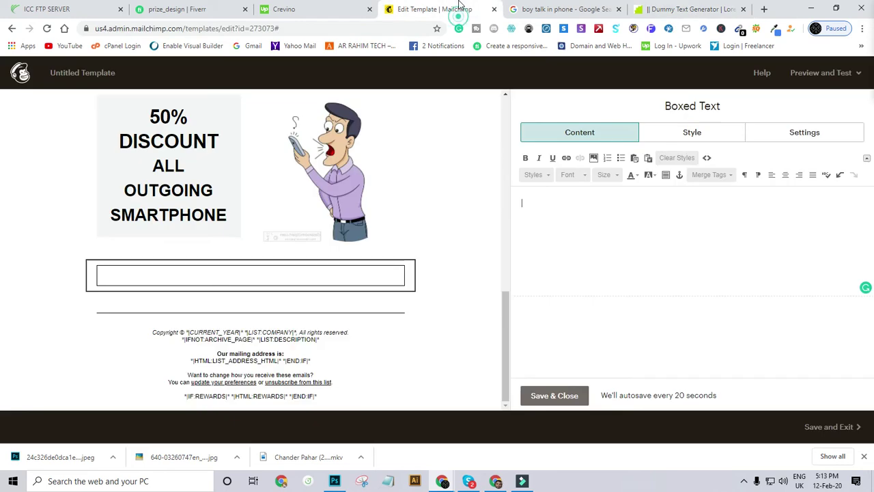
{"action": "left_click", "coordinate": [536, 201]}
{"action": "key", "text": "ctrl+v"}
Review the template layout, then examine the boxed text's line height, background and border styles and its column setting.
{"action": "scroll", "coordinate": [118, 312], "scroll_direction": "down", "scroll_amount": 1}
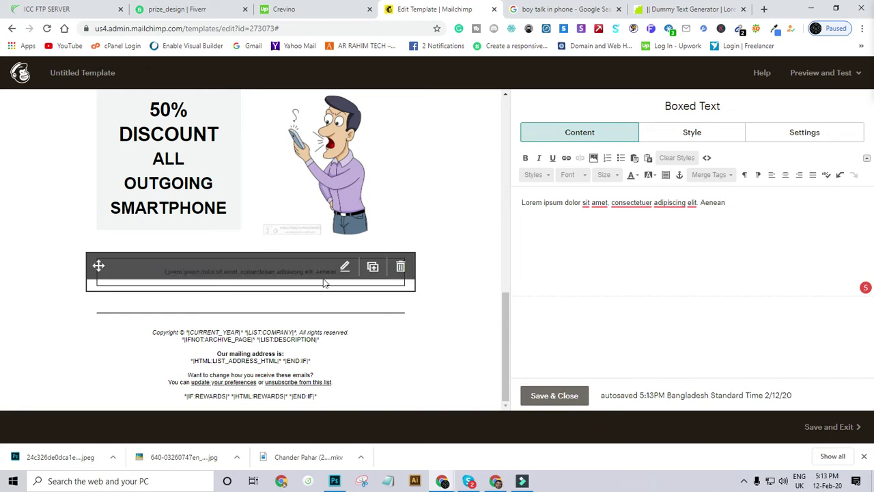
{"action": "scroll", "coordinate": [201, 190], "scroll_direction": "up", "scroll_amount": 3}
{"action": "scroll", "coordinate": [219, 193], "scroll_direction": "up", "scroll_amount": 7}
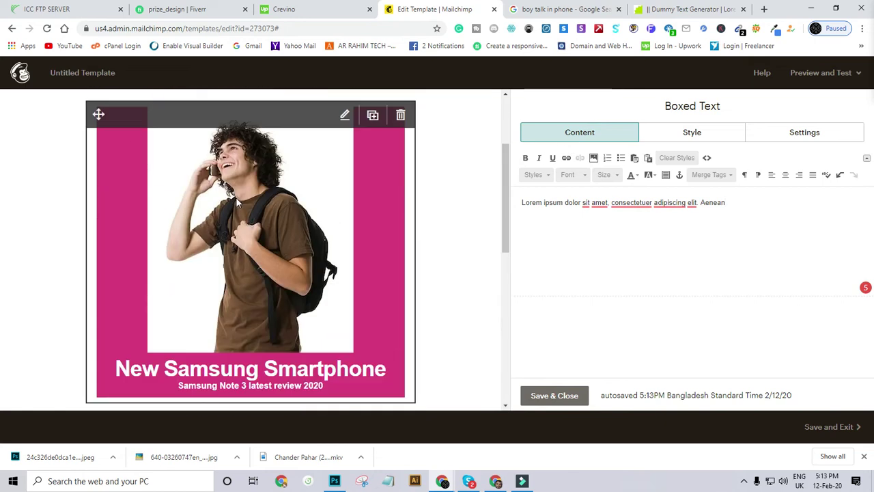
{"action": "scroll", "coordinate": [247, 196], "scroll_direction": "down", "scroll_amount": 12}
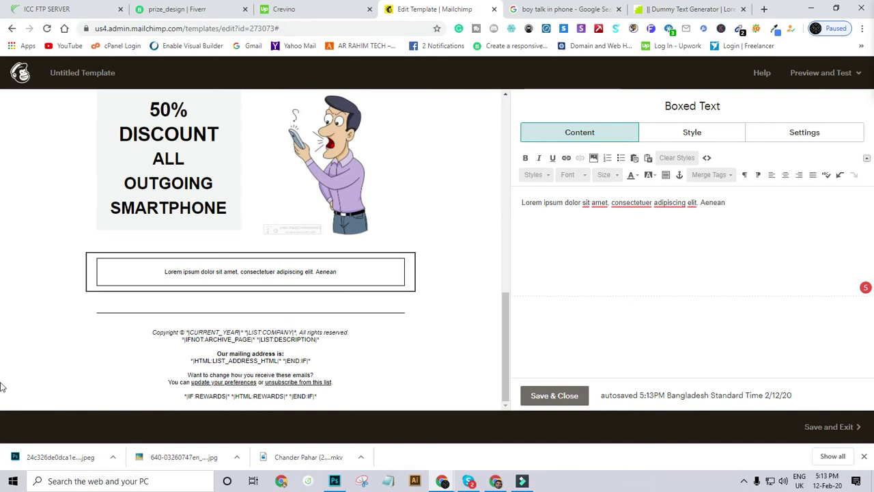
{"action": "left_click", "coordinate": [682, 133]}
{"action": "scroll", "coordinate": [653, 242], "scroll_direction": "down", "scroll_amount": 3}
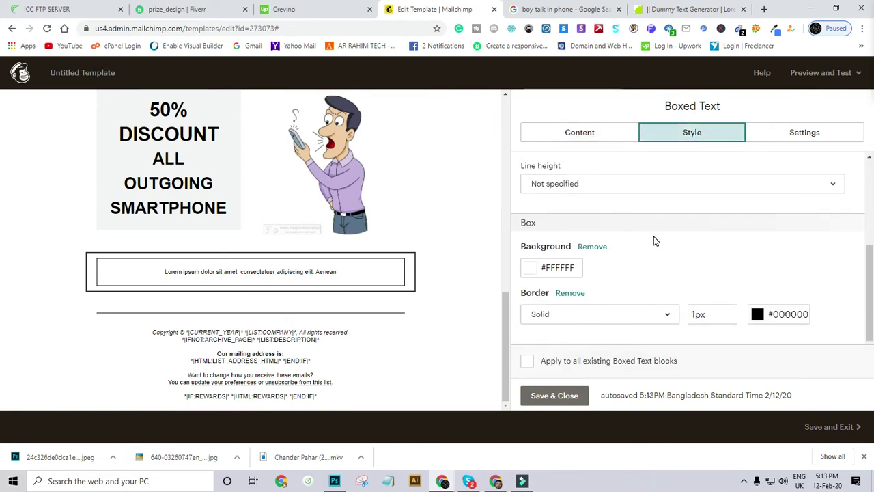
{"action": "scroll", "coordinate": [653, 240], "scroll_direction": "up", "scroll_amount": 3}
{"action": "scroll", "coordinate": [655, 242], "scroll_direction": "down", "scroll_amount": 3}
{"action": "scroll", "coordinate": [628, 232], "scroll_direction": "up", "scroll_amount": 3}
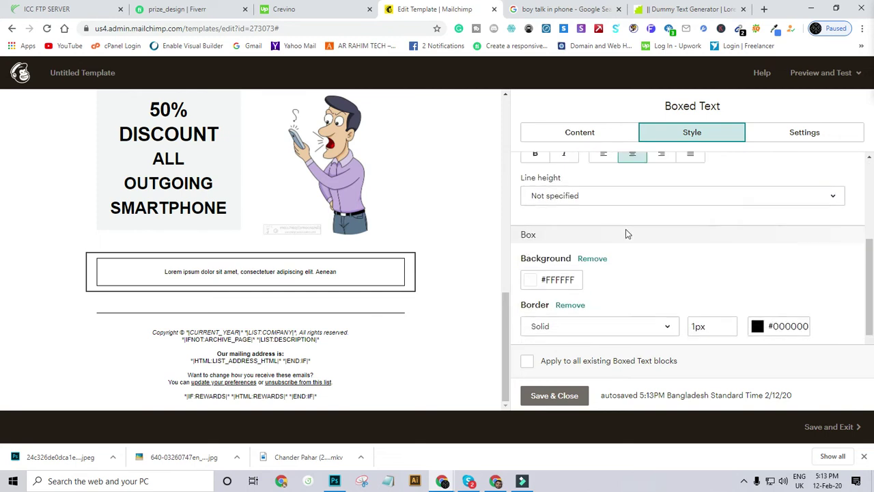
{"action": "scroll", "coordinate": [630, 230], "scroll_direction": "down", "scroll_amount": 3}
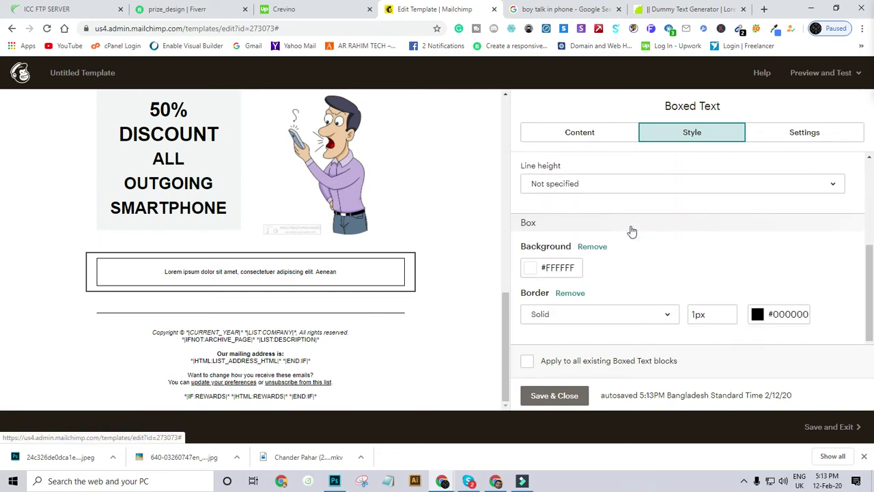
{"action": "scroll", "coordinate": [630, 230], "scroll_direction": "up", "scroll_amount": 1}
{"action": "left_click", "coordinate": [805, 134]}
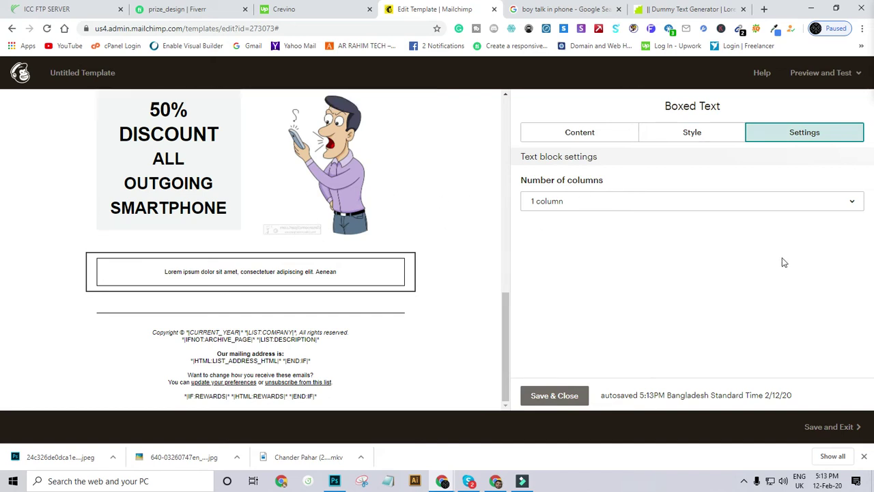
Save the template under a person's first name and exit the editor.
{"action": "left_click", "coordinate": [830, 421]}
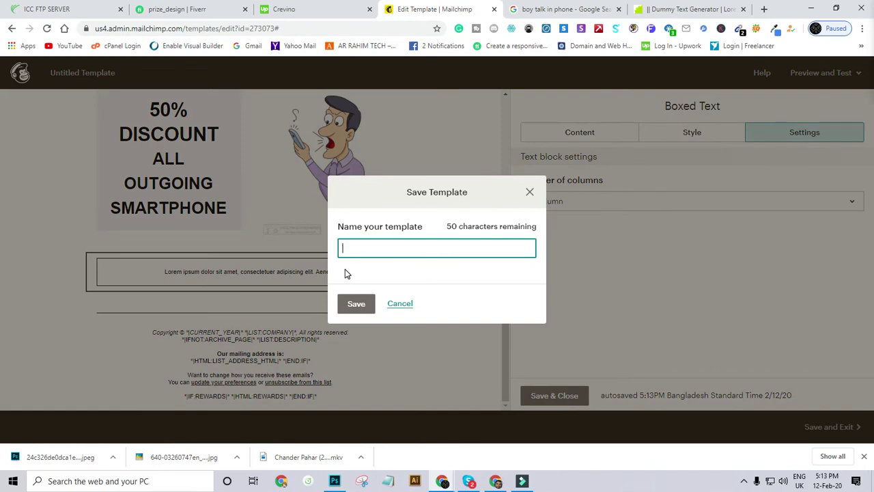
{"action": "left_click", "coordinate": [355, 244]}
{"action": "type", "text": "Abir"}
{"action": "left_click", "coordinate": [357, 304]}
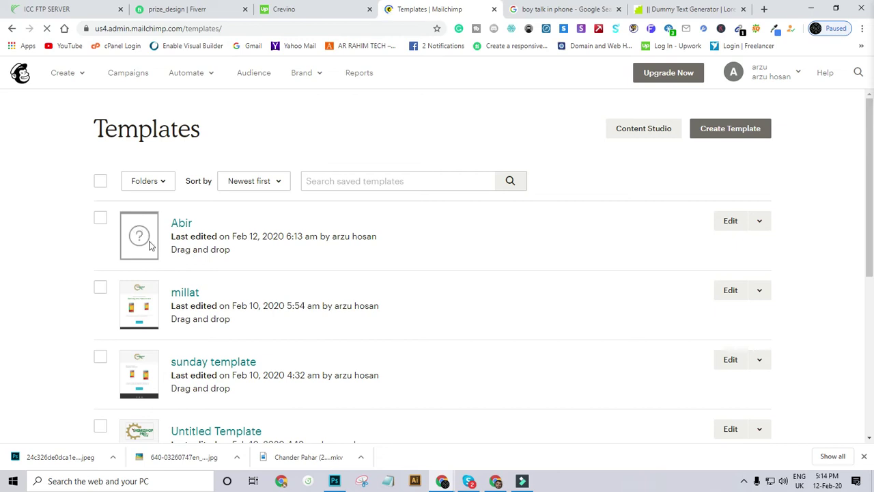
Select the newly saved template at the top of the template list and create a campaign from it.
{"action": "scroll", "coordinate": [137, 229], "scroll_direction": "down", "scroll_amount": 2}
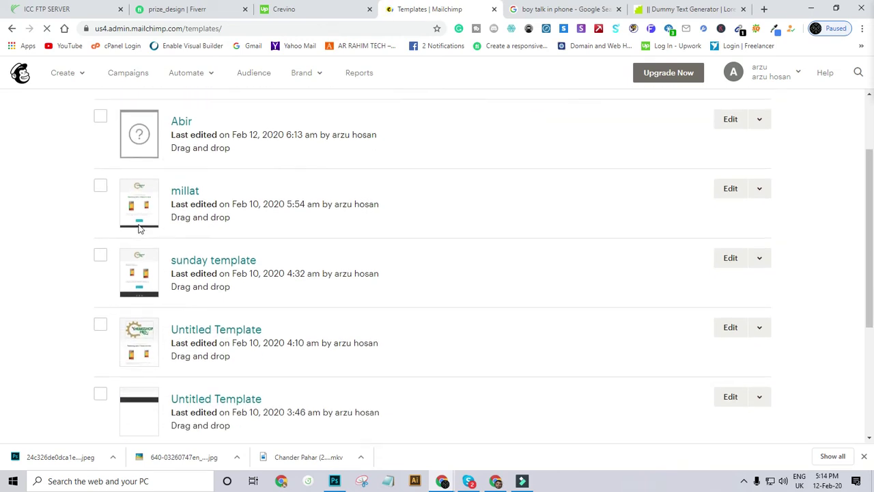
{"action": "scroll", "coordinate": [138, 229], "scroll_direction": "up", "scroll_amount": 2}
{"action": "left_click", "coordinate": [101, 218]}
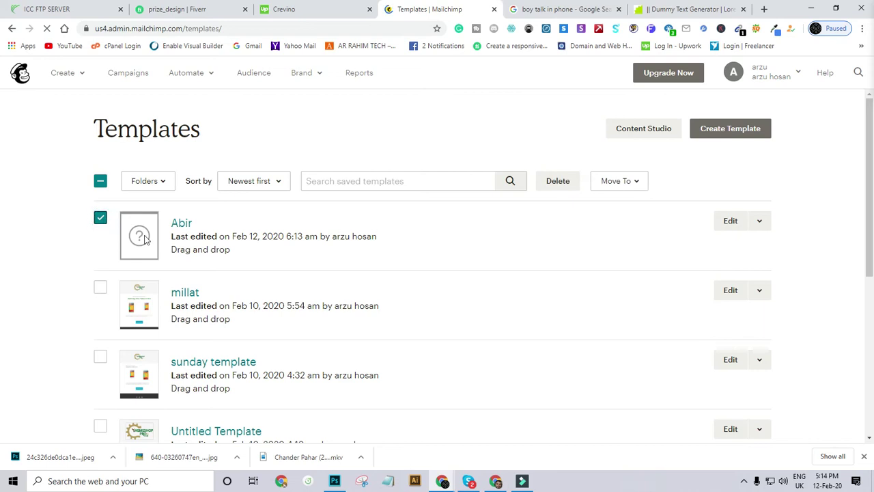
{"action": "left_click", "coordinate": [759, 221]}
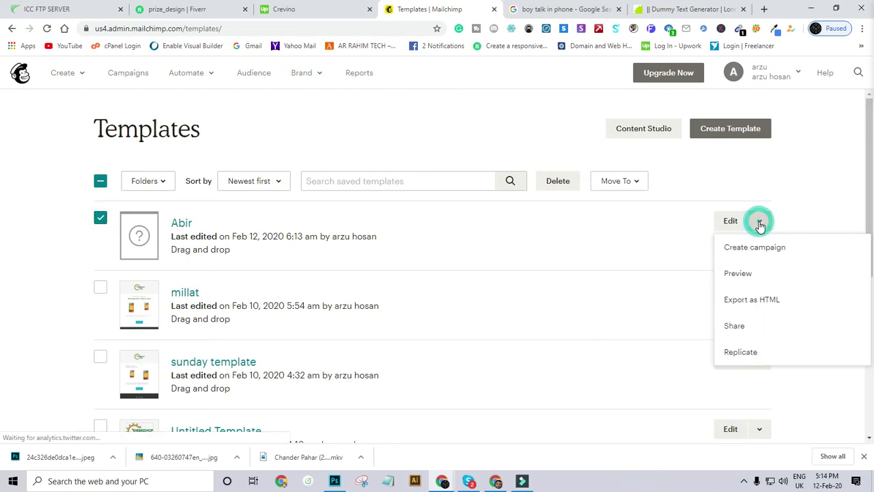
{"action": "left_click", "coordinate": [750, 253]}
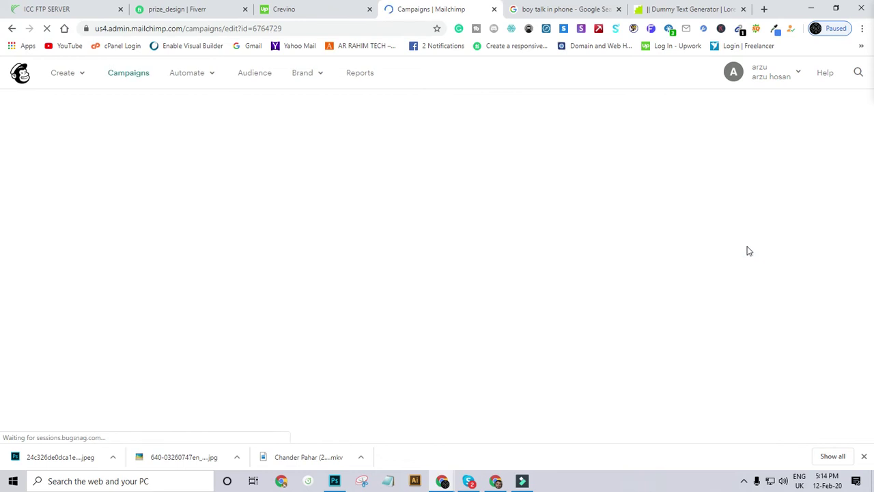
Check the campaign draft's content preview, then choose the account's existing audience as the campaign recipients.
{"action": "scroll", "coordinate": [410, 362], "scroll_direction": "down", "scroll_amount": 1}
{"action": "scroll", "coordinate": [410, 362], "scroll_direction": "down", "scroll_amount": 1}
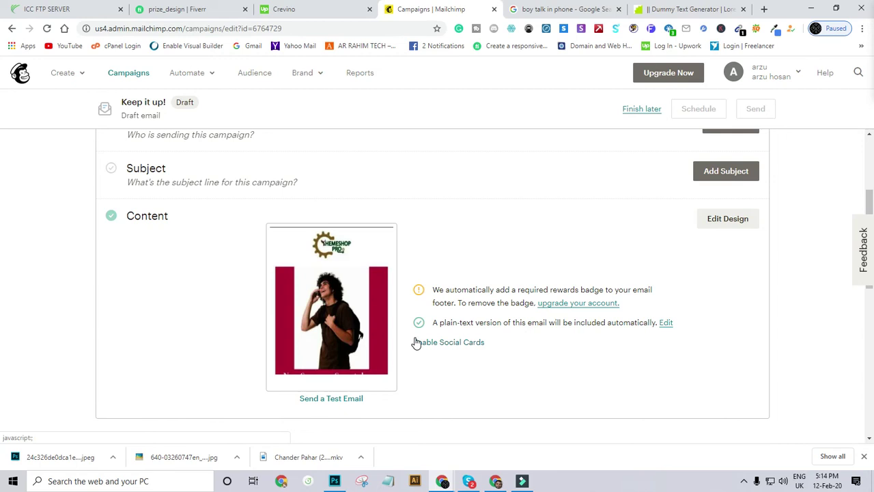
{"action": "scroll", "coordinate": [355, 308], "scroll_direction": "up", "scroll_amount": 2}
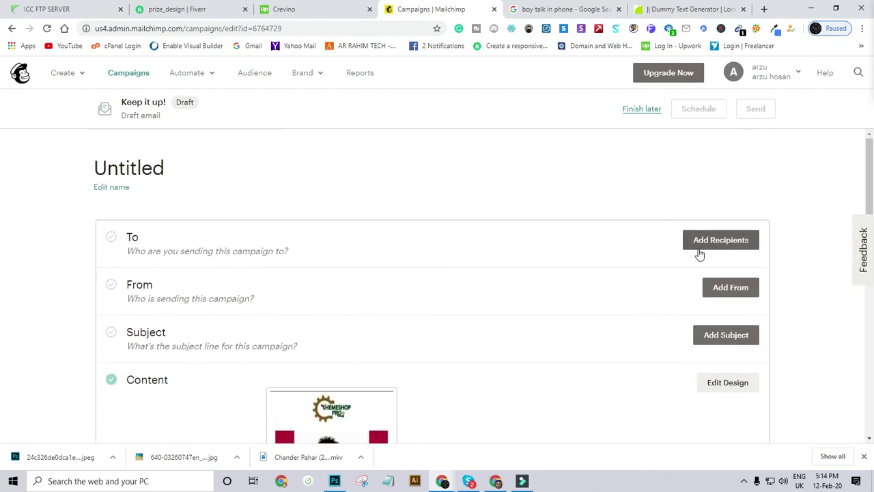
{"action": "left_click", "coordinate": [717, 243]}
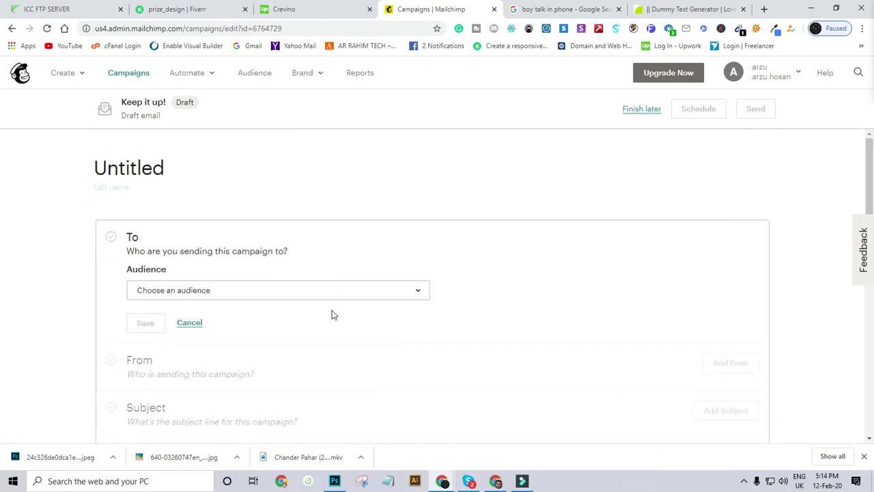
{"action": "scroll", "coordinate": [338, 283], "scroll_direction": "down", "scroll_amount": 1}
{"action": "left_click", "coordinate": [399, 234]}
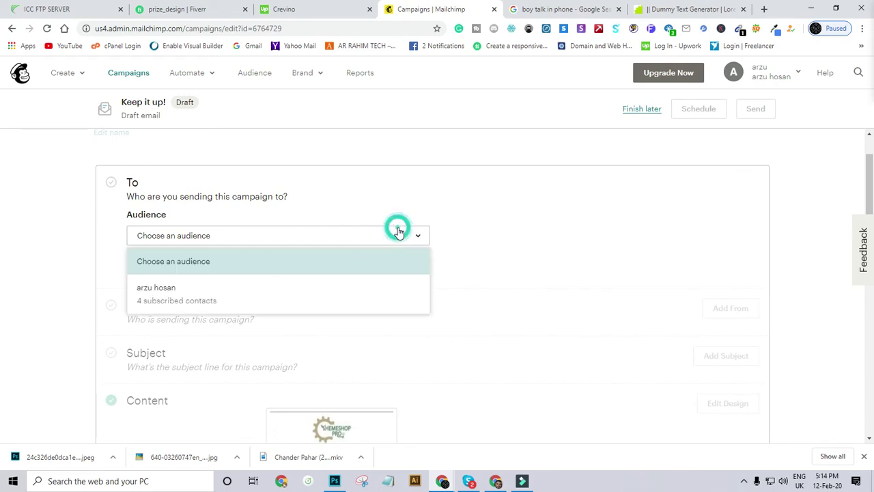
{"action": "left_click", "coordinate": [188, 297]}
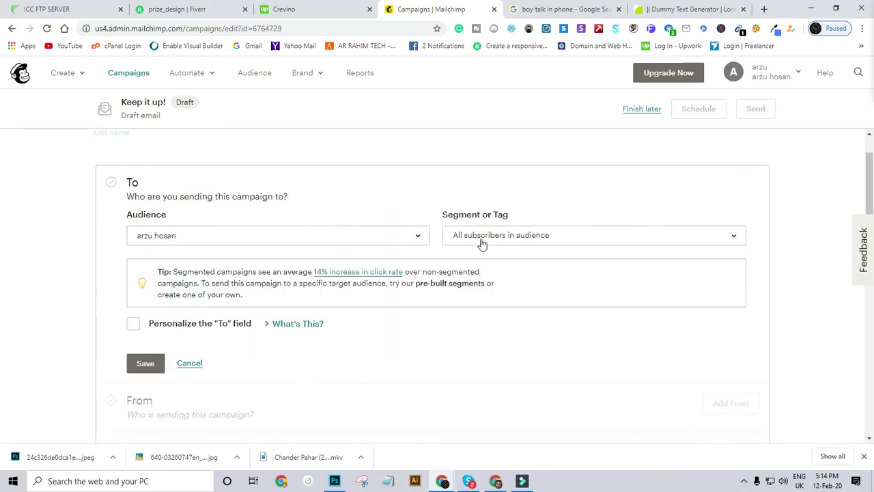
Look through the segment and tag choices available for the selected audience.
{"action": "left_click", "coordinate": [482, 239]}
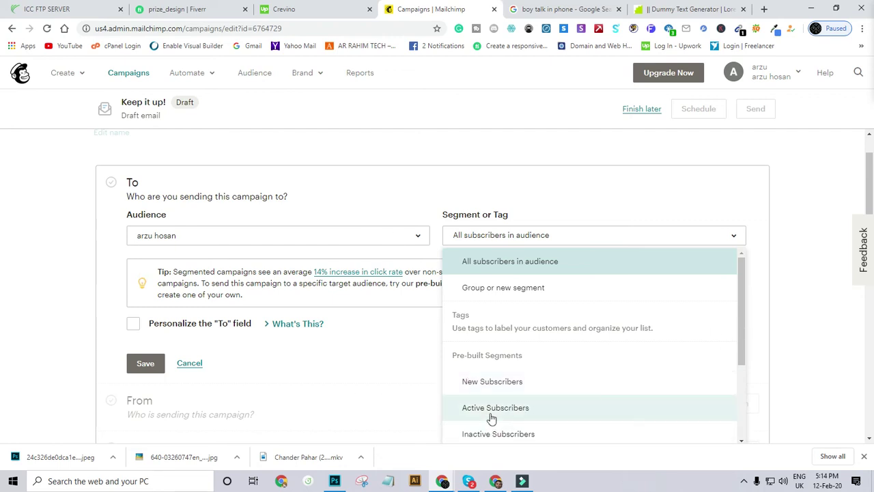
{"action": "scroll", "coordinate": [495, 422], "scroll_direction": "down", "scroll_amount": 2}
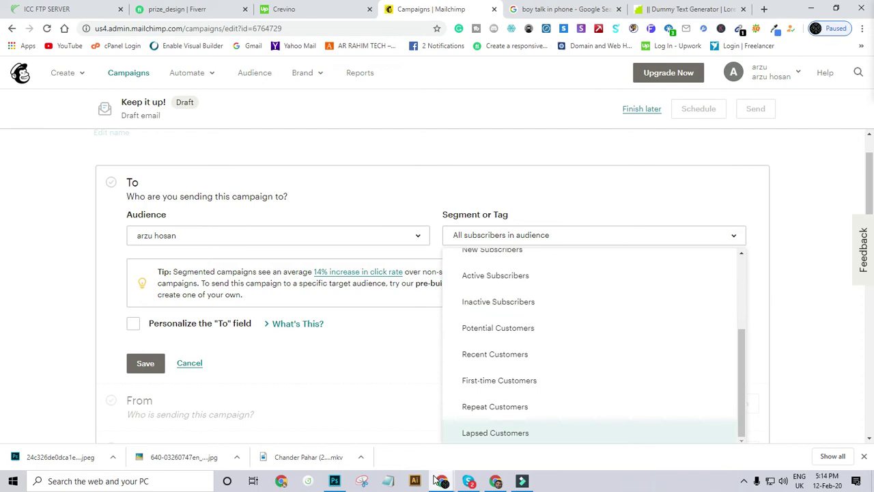
{"action": "scroll", "coordinate": [519, 396], "scroll_direction": "up", "scroll_amount": 2}
{"action": "left_click", "coordinate": [494, 176]}
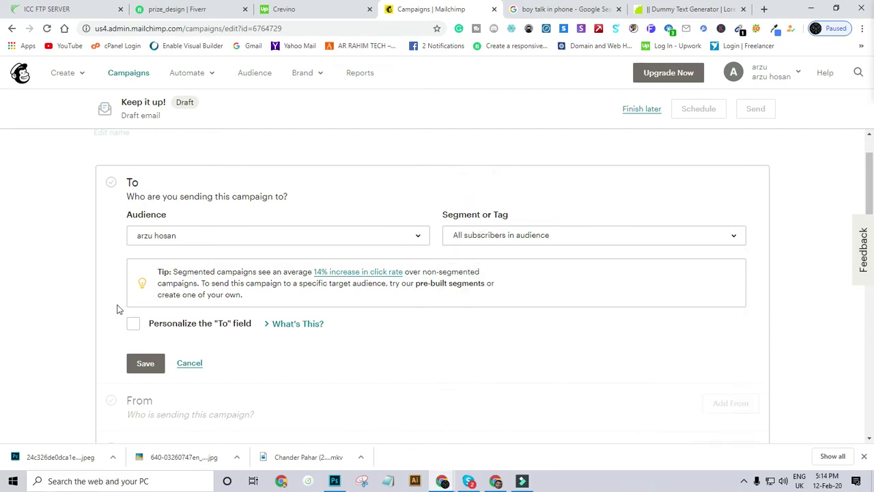
{"action": "left_click", "coordinate": [134, 325]}
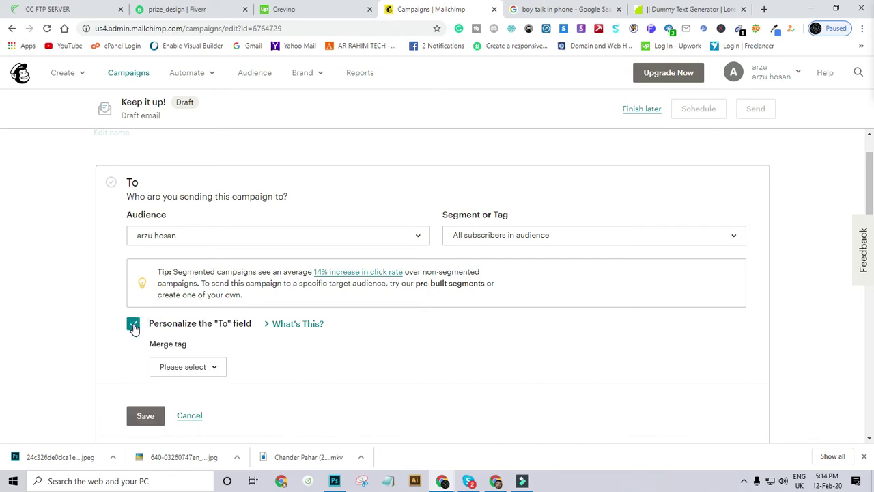
{"action": "left_click", "coordinate": [215, 365]}
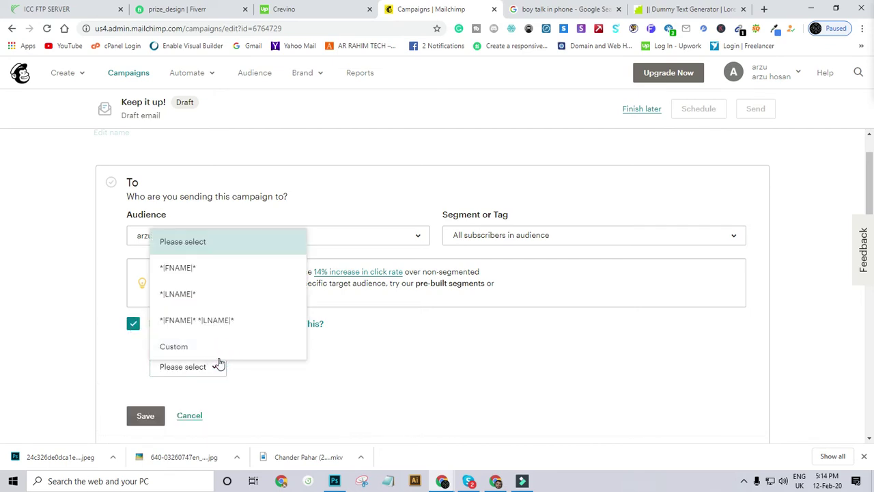
{"action": "left_click", "coordinate": [277, 377]}
{"action": "left_click", "coordinate": [204, 372]}
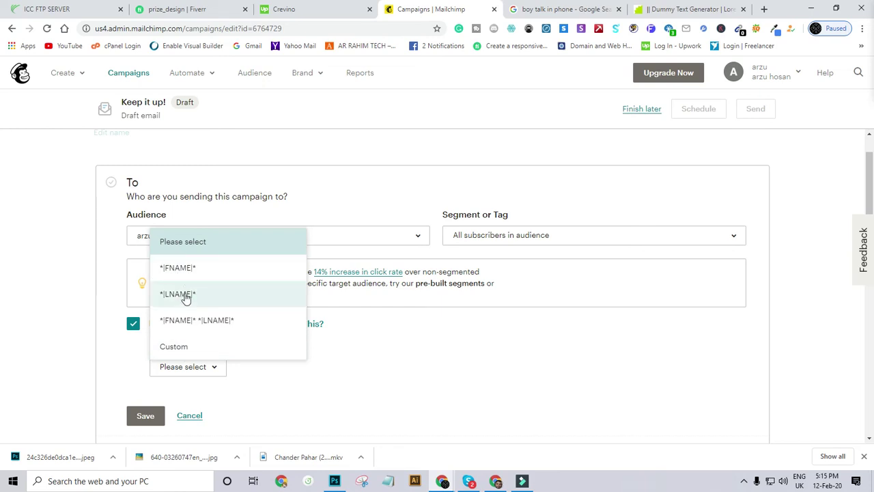
{"action": "left_click", "coordinate": [173, 347]}
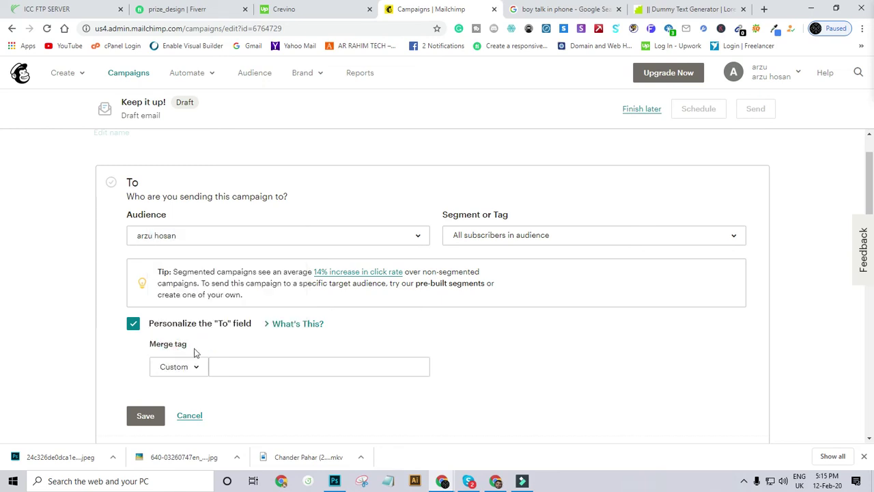
{"action": "left_click", "coordinate": [247, 368]}
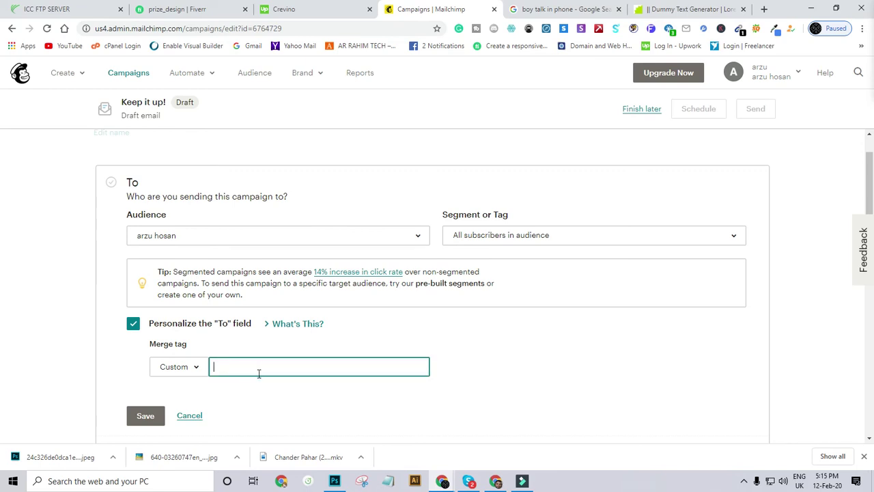
{"action": "left_click", "coordinate": [133, 323]}
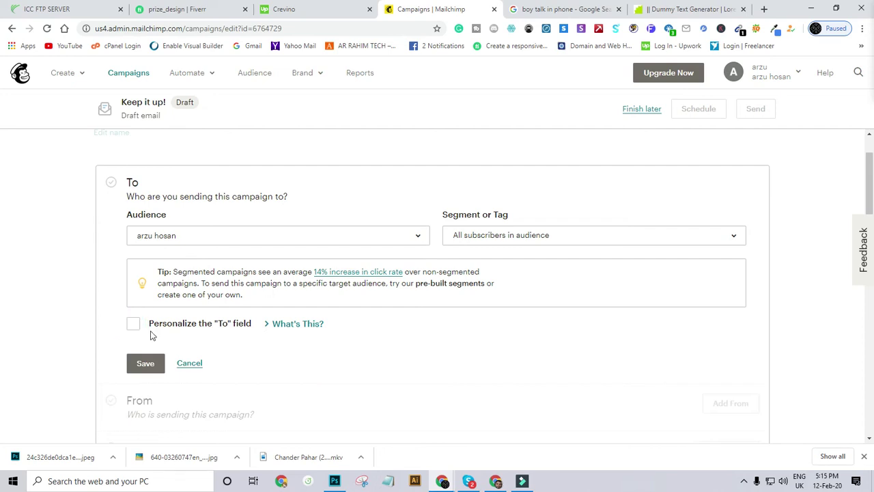
Save the campaign's recipient settings with all subscribers in the audience and no personalized "To" field.
{"action": "scroll", "coordinate": [147, 331], "scroll_direction": "down", "scroll_amount": 1}
{"action": "left_click", "coordinate": [146, 308]}
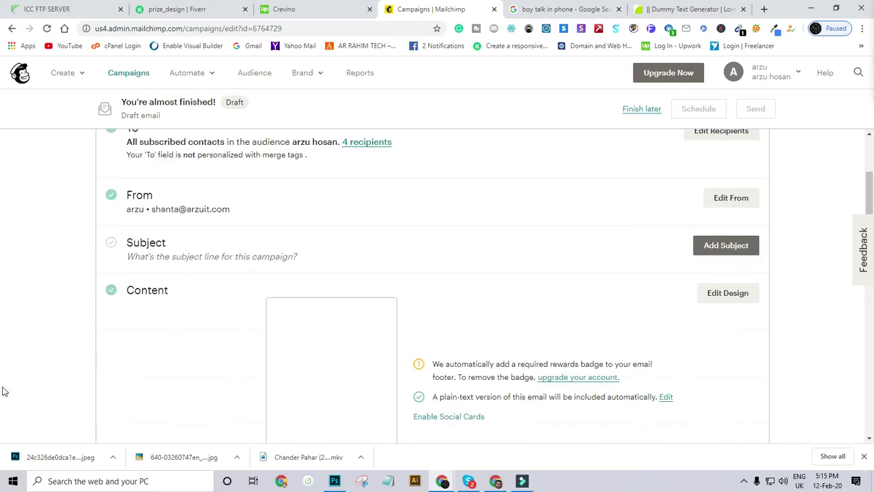
{"action": "scroll", "coordinate": [130, 216], "scroll_direction": "up", "scroll_amount": 2}
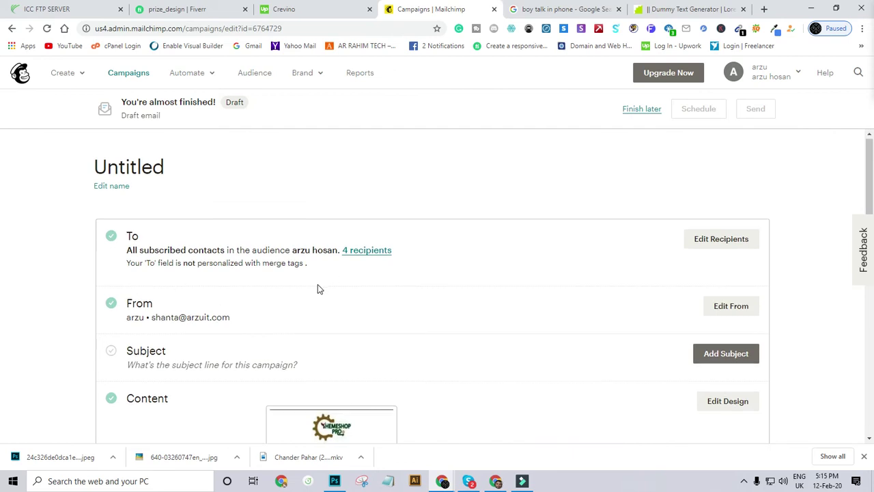
Give the campaign the subject "test" and the preview text "mail", and save the subject settings.
{"action": "scroll", "coordinate": [318, 289], "scroll_direction": "down", "scroll_amount": 2}
{"action": "left_click", "coordinate": [714, 250]}
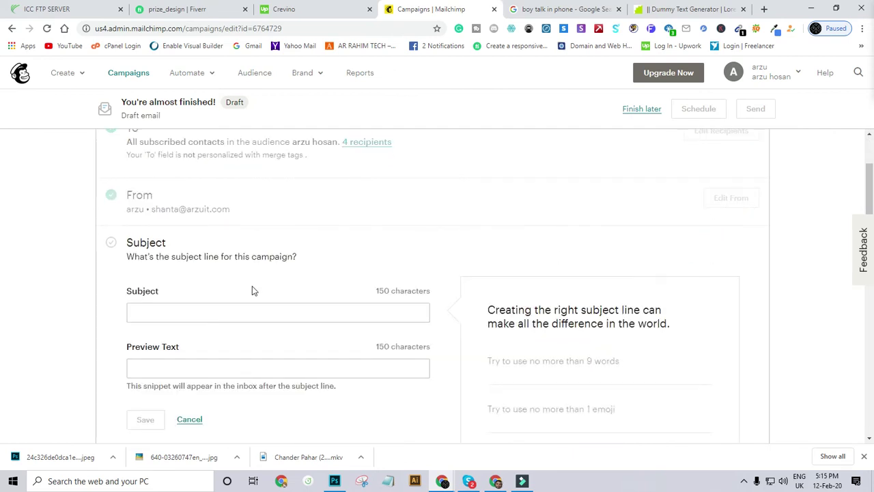
{"action": "left_click", "coordinate": [188, 312]}
{"action": "type", "text": "test"}
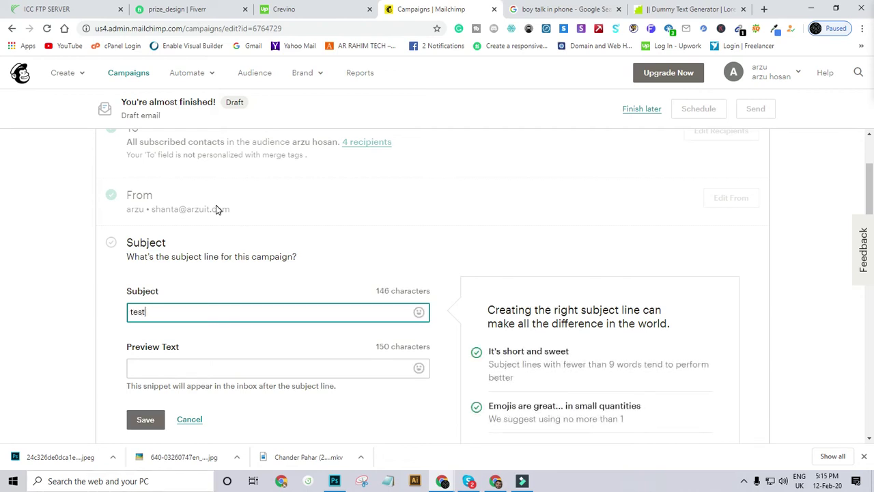
{"action": "left_click", "coordinate": [191, 369]}
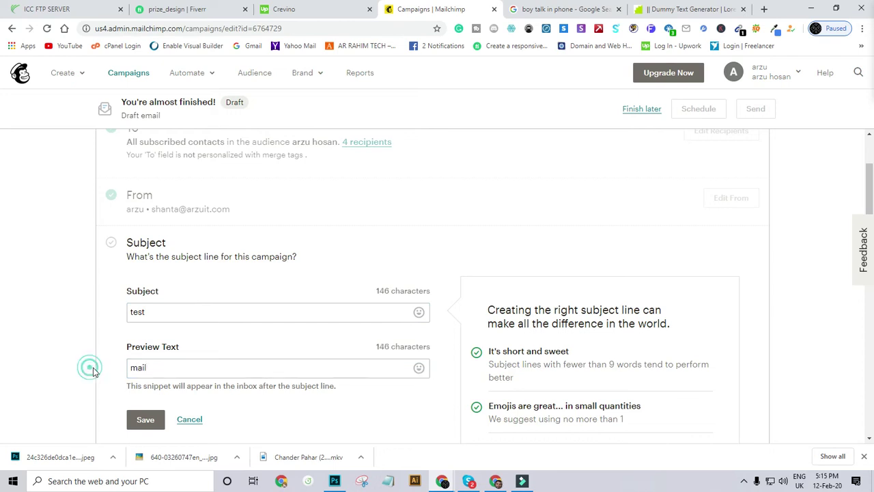
{"action": "left_click", "coordinate": [143, 418]}
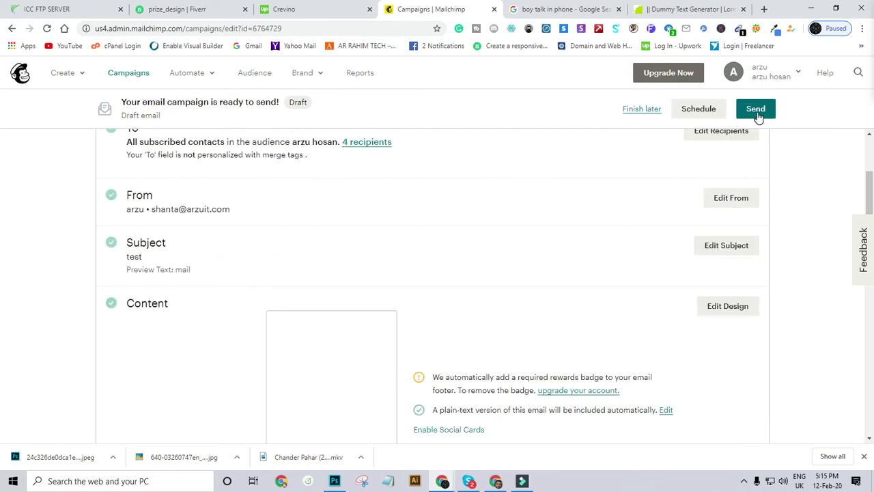
Review the campaign's content section and send the campaign immediately to its recipients.
{"action": "scroll", "coordinate": [730, 171], "scroll_direction": "down", "scroll_amount": 3}
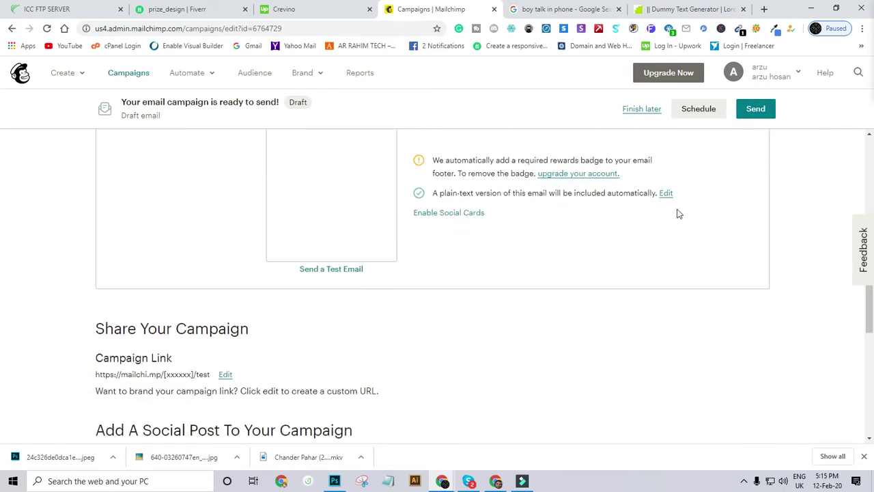
{"action": "scroll", "coordinate": [615, 225], "scroll_direction": "up", "scroll_amount": 3}
{"action": "scroll", "coordinate": [486, 248], "scroll_direction": "down", "scroll_amount": 3}
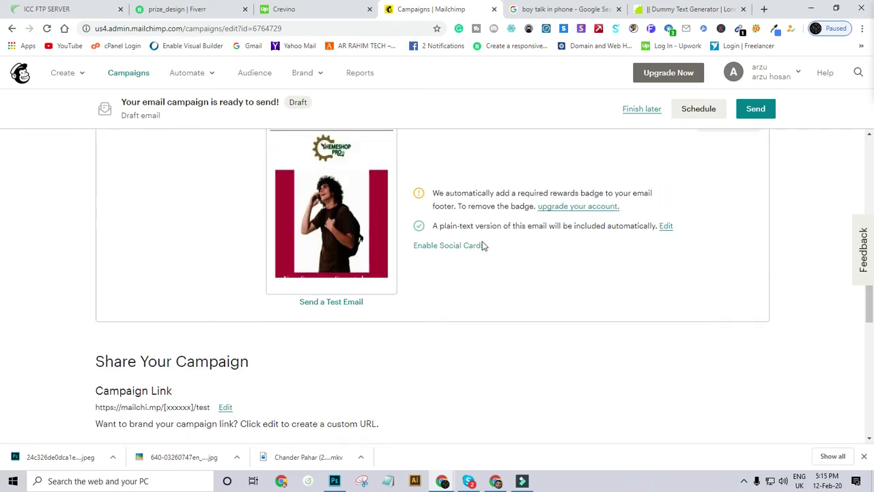
{"action": "scroll", "coordinate": [482, 248], "scroll_direction": "up", "scroll_amount": 4}
{"action": "left_click", "coordinate": [755, 109]}
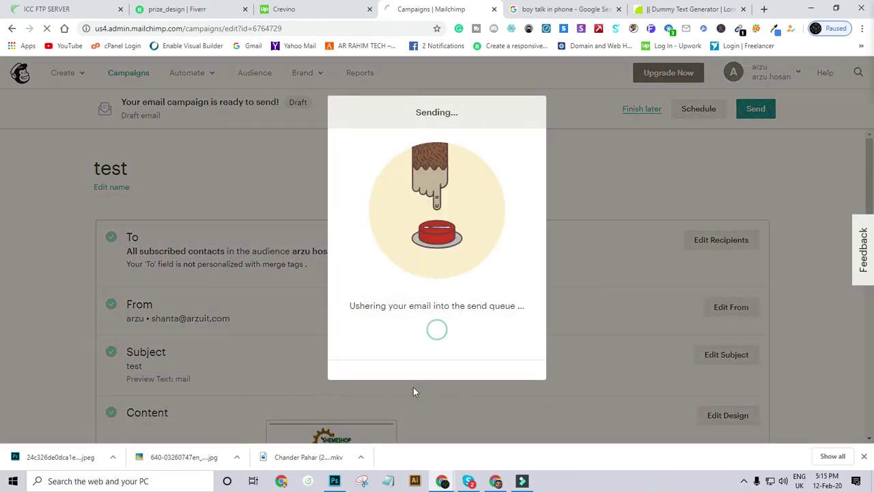
{"action": "left_click", "coordinate": [414, 387]}
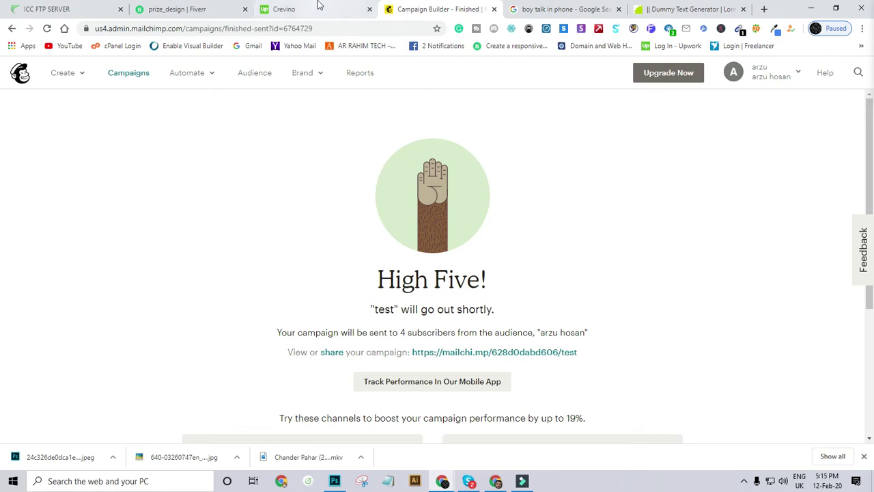
Switch to Gmail in a new browser tab and open the newly received "test" email in the inbox.
{"action": "left_click", "coordinate": [765, 10]}
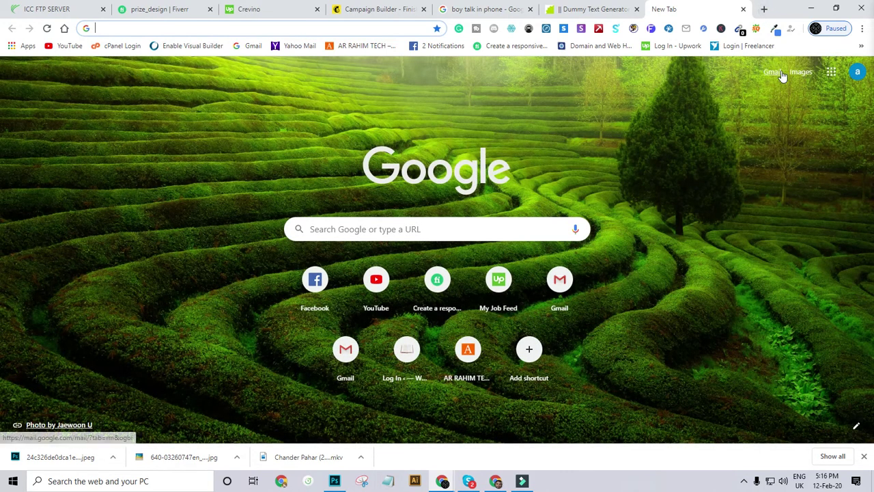
{"action": "left_click", "coordinate": [774, 74]}
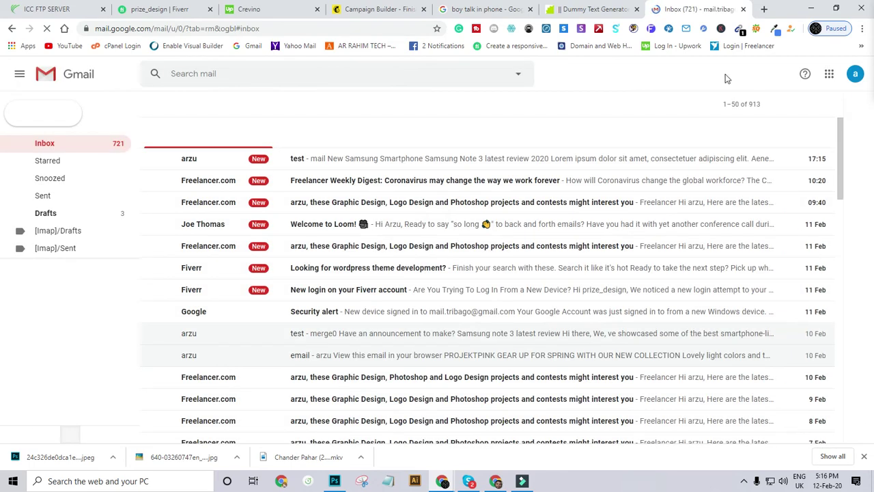
{"action": "left_click", "coordinate": [341, 162]}
Examine the received email's layout from the logo and header image down to the mailing address in the footer.
{"action": "scroll", "coordinate": [424, 225], "scroll_direction": "down", "scroll_amount": 3}
{"action": "scroll", "coordinate": [433, 218], "scroll_direction": "up", "scroll_amount": 5}
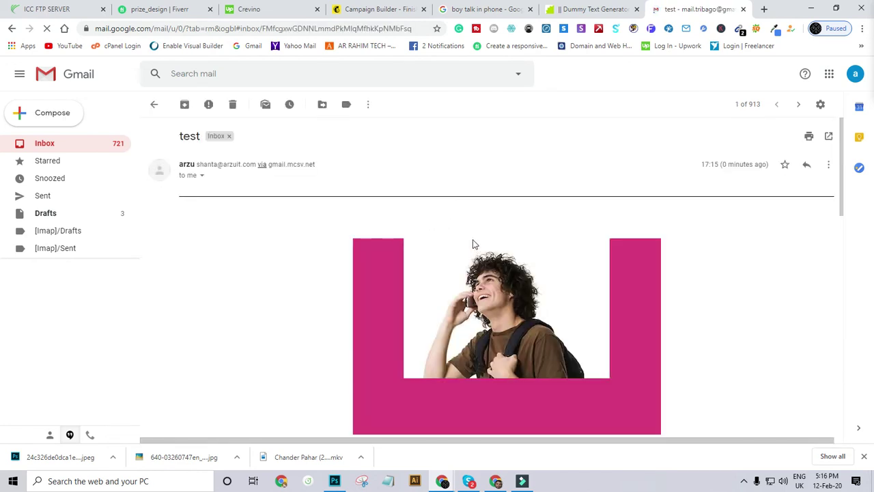
{"action": "scroll", "coordinate": [473, 242], "scroll_direction": "down", "scroll_amount": 10}
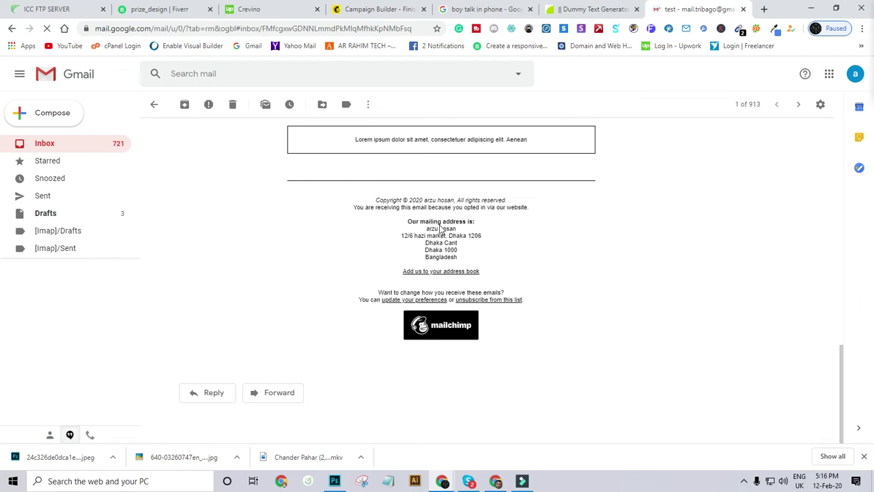
{"action": "left_click_drag", "start_coordinate": [438, 222], "coordinate": [455, 256]}
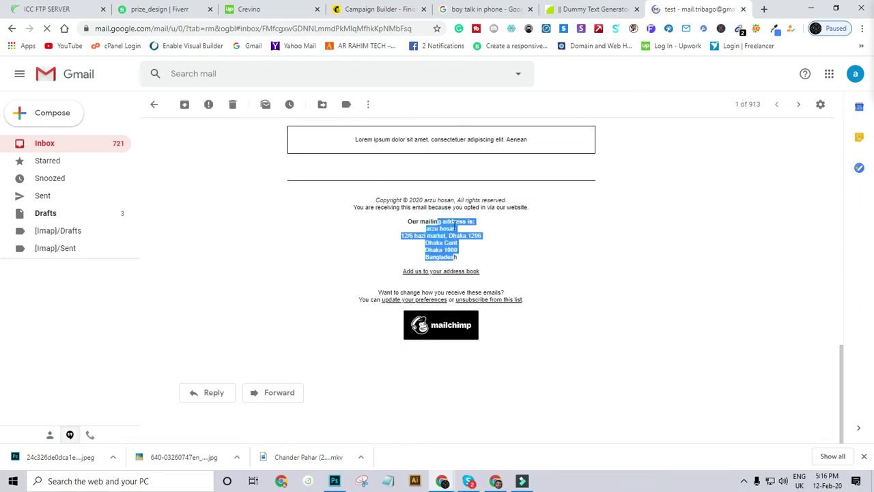
{"action": "left_click", "coordinate": [449, 221]}
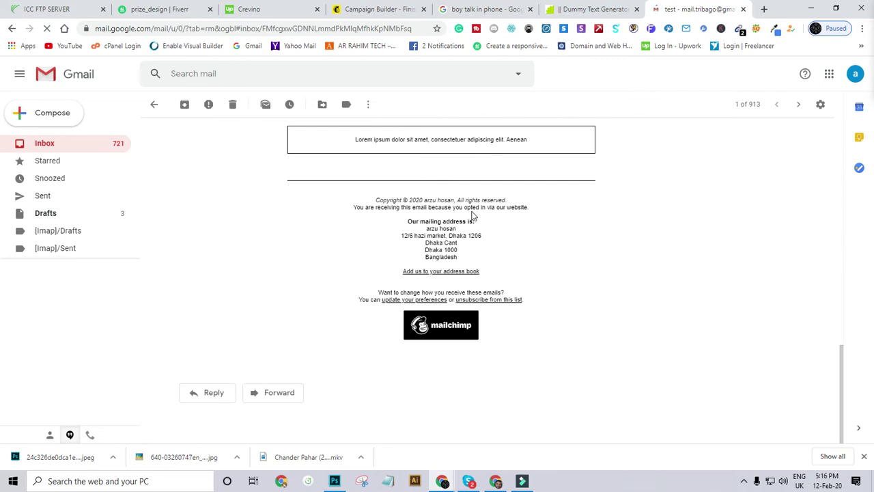
{"action": "scroll", "coordinate": [471, 214], "scroll_direction": "up", "scroll_amount": 15}
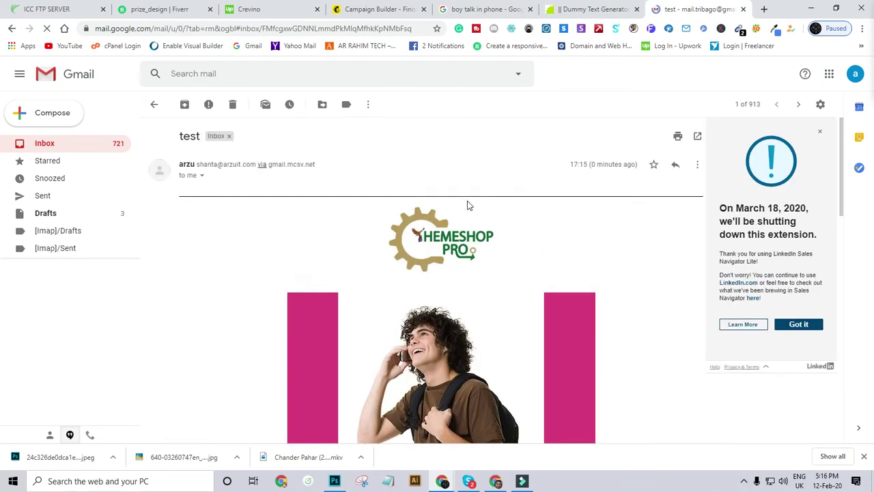
{"action": "scroll", "coordinate": [489, 235], "scroll_direction": "down", "scroll_amount": 15}
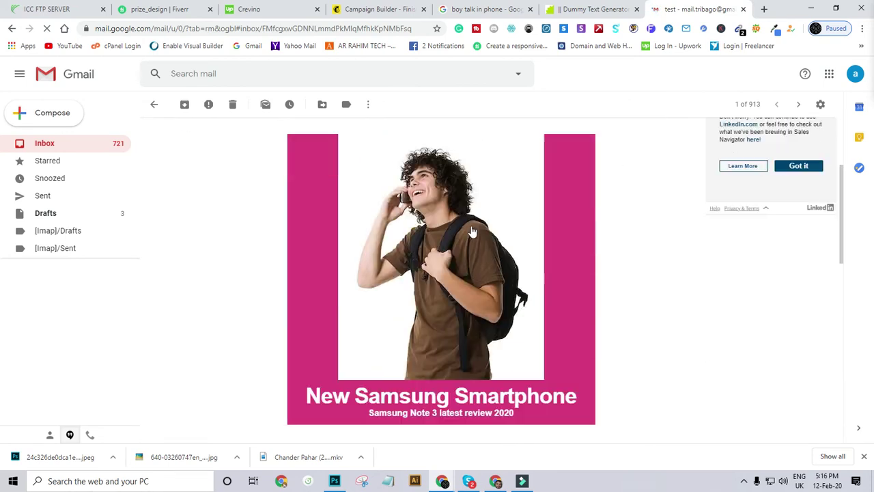
{"action": "scroll", "coordinate": [476, 221], "scroll_direction": "up", "scroll_amount": 15}
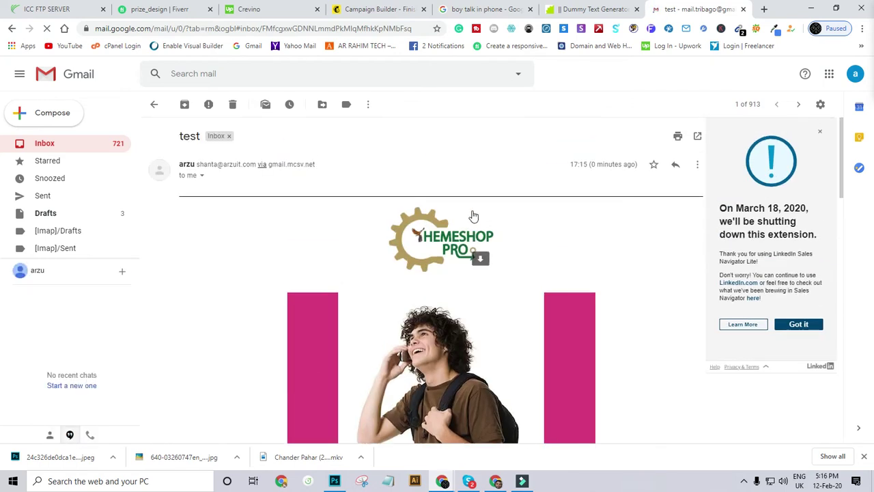
Check the inbox's Promotions and Social categories for the campaign email, then reopen the "test" message from Primary.
{"action": "left_click", "coordinate": [46, 142]}
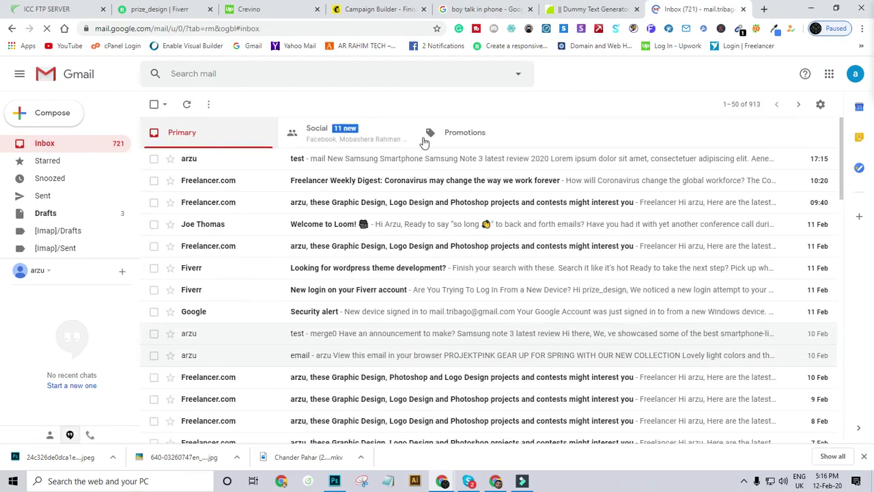
{"action": "left_click", "coordinate": [459, 137]}
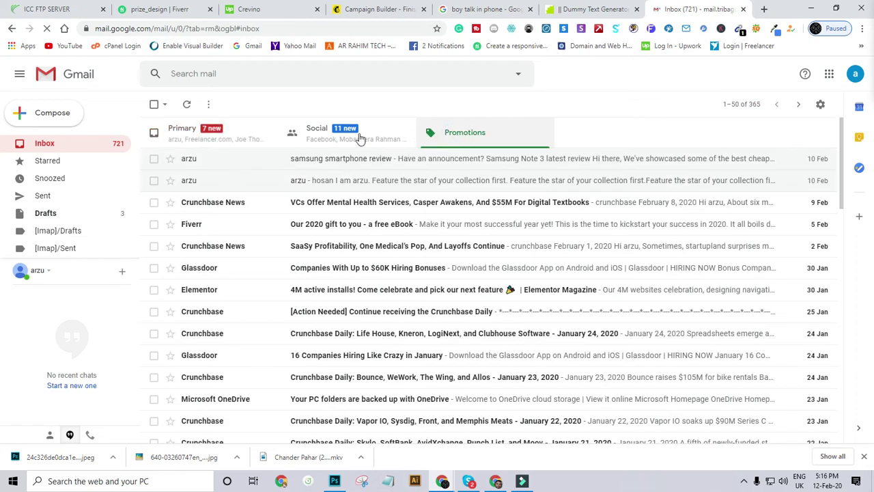
{"action": "left_click", "coordinate": [360, 136]}
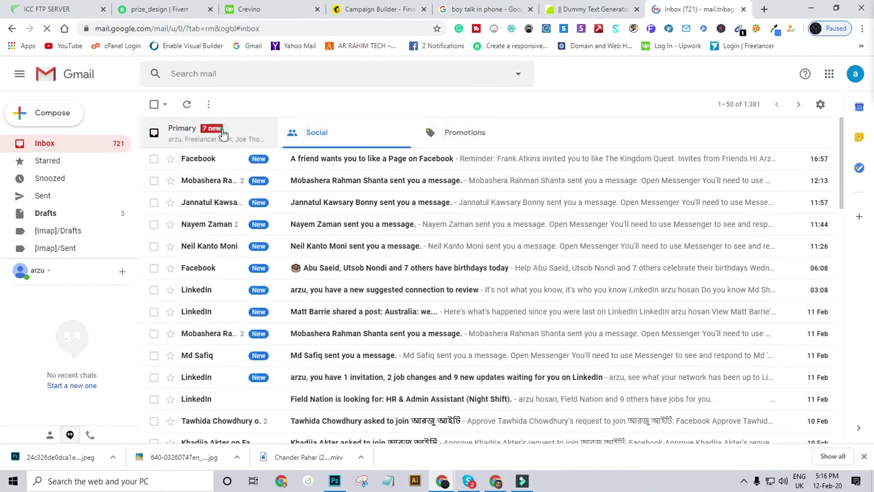
{"action": "left_click", "coordinate": [222, 131]}
{"action": "left_click", "coordinate": [333, 164]}
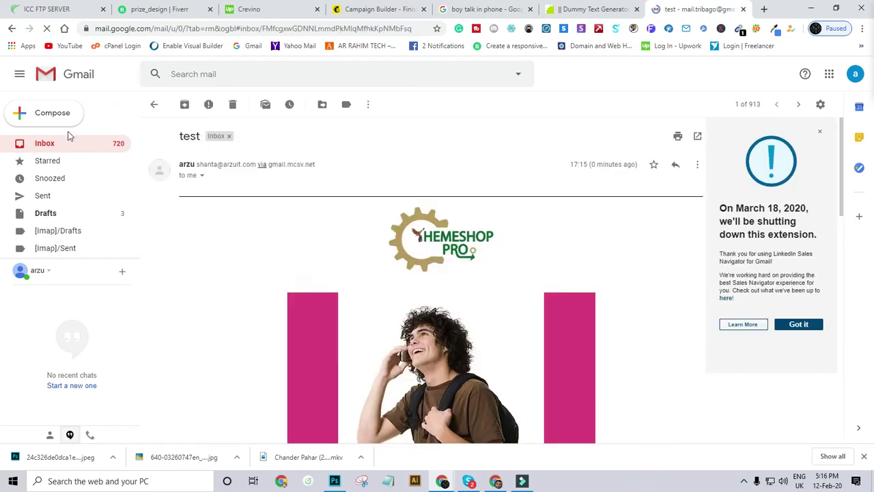
Return to the inbox, expand the full folder list and open the Spam folder to check for the campaign email.
{"action": "left_click", "coordinate": [98, 144]}
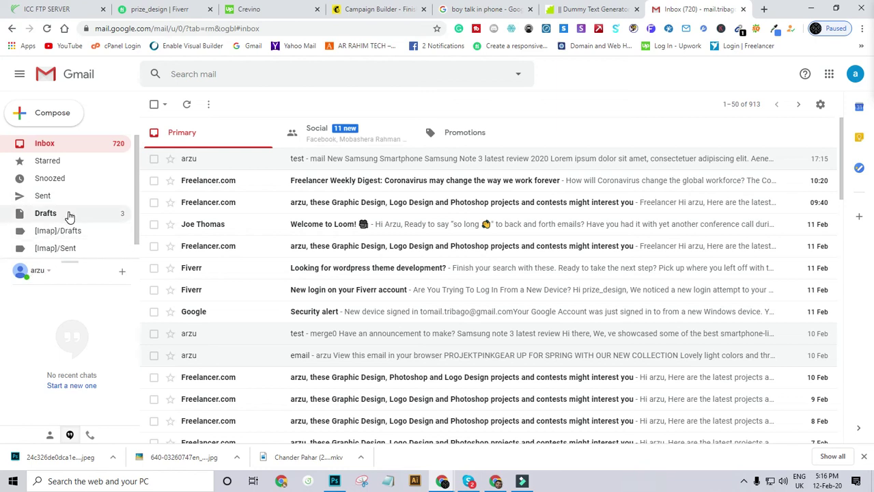
{"action": "scroll", "coordinate": [68, 218], "scroll_direction": "down", "scroll_amount": 1}
{"action": "left_click", "coordinate": [50, 251]}
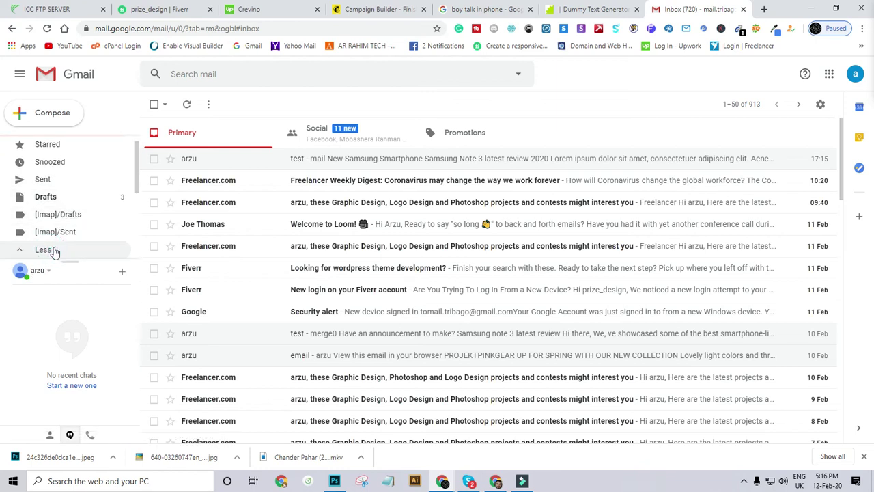
{"action": "scroll", "coordinate": [66, 234], "scroll_direction": "down", "scroll_amount": 3}
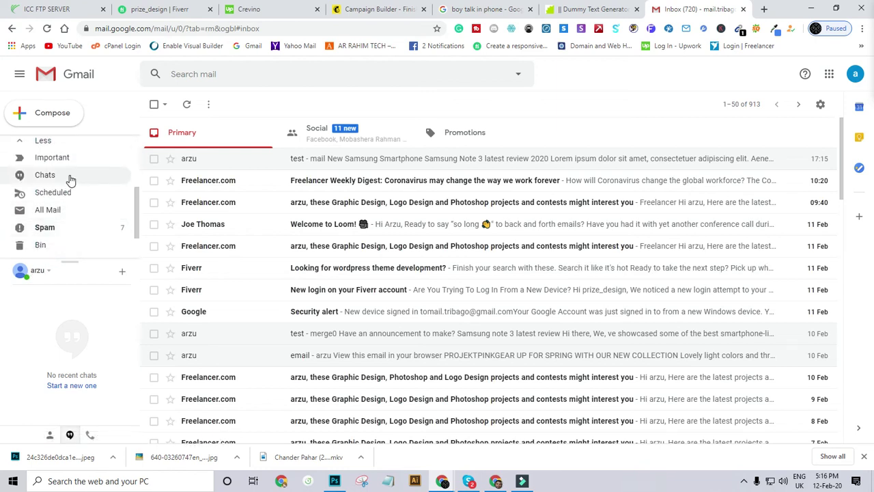
{"action": "scroll", "coordinate": [65, 198], "scroll_direction": "down", "scroll_amount": 2}
{"action": "left_click", "coordinate": [61, 180]}
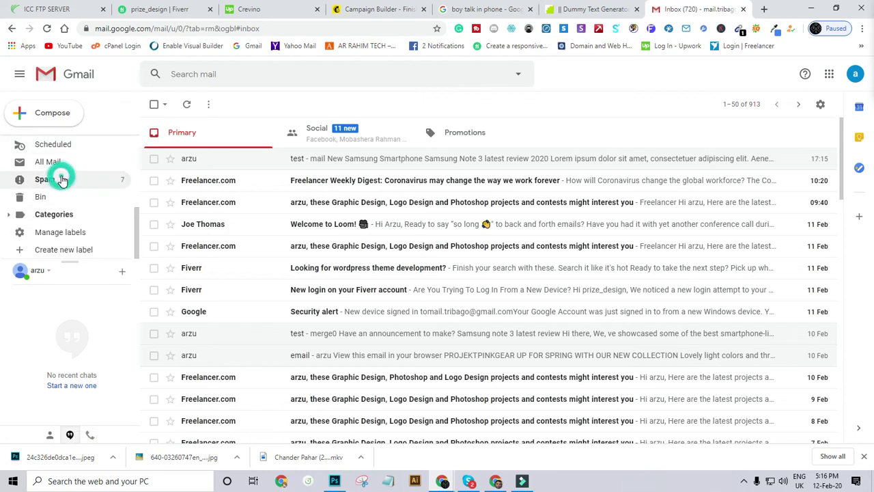
{"action": "left_click", "coordinate": [55, 181]}
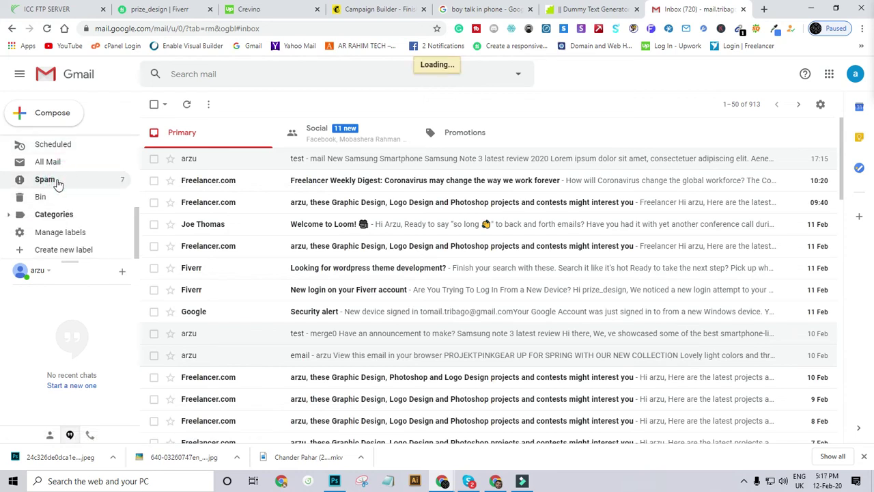